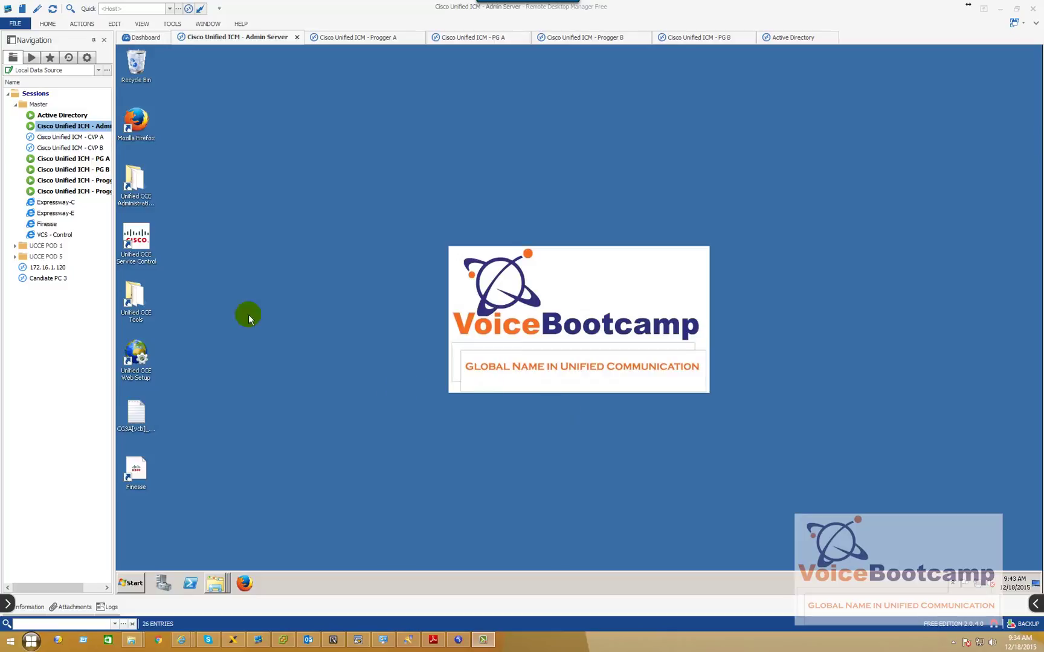
Open the Cisco Unified ICM - PG A session to show its Diagnostic Framework Portico
{"action": "double_click", "coordinate": [86, 159]}
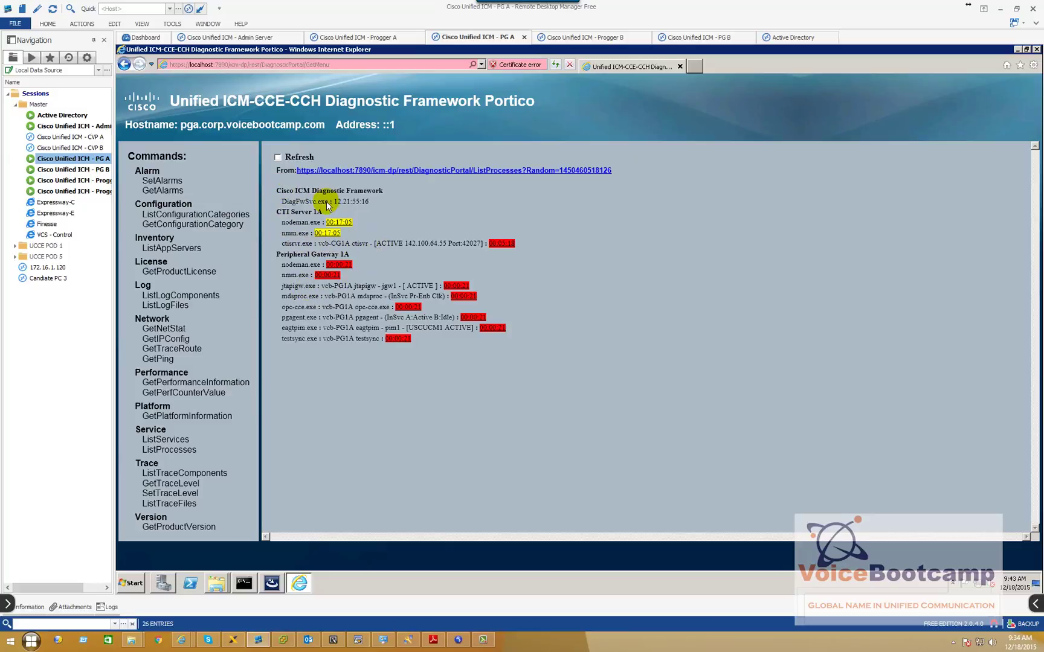
Turn on auto-refresh for PG A's process list and review the Peripheral Gateway 1A entries
{"action": "left_click", "coordinate": [277, 158]}
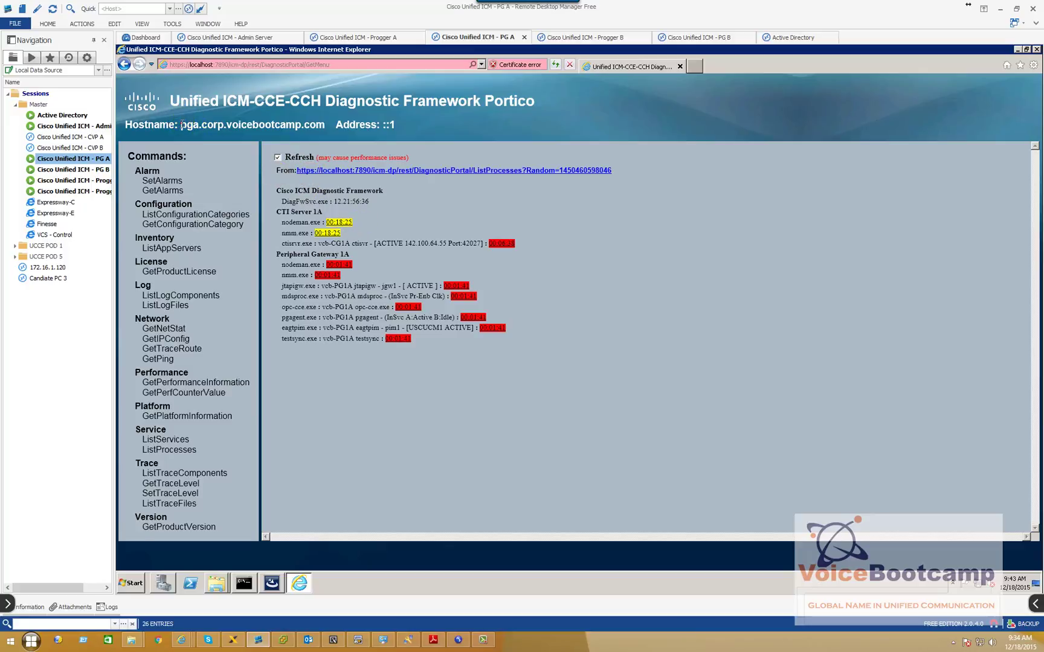
{"action": "left_click_drag", "start_coordinate": [180, 123], "coordinate": [180, 124]}
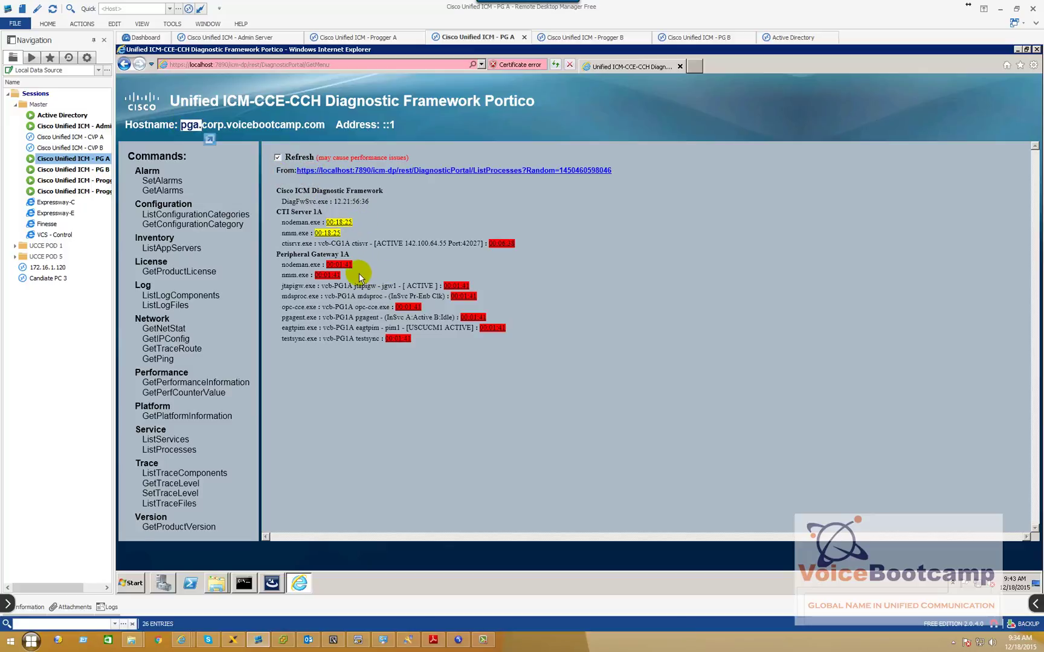
{"action": "left_click_drag", "start_coordinate": [273, 256], "coordinate": [355, 259]}
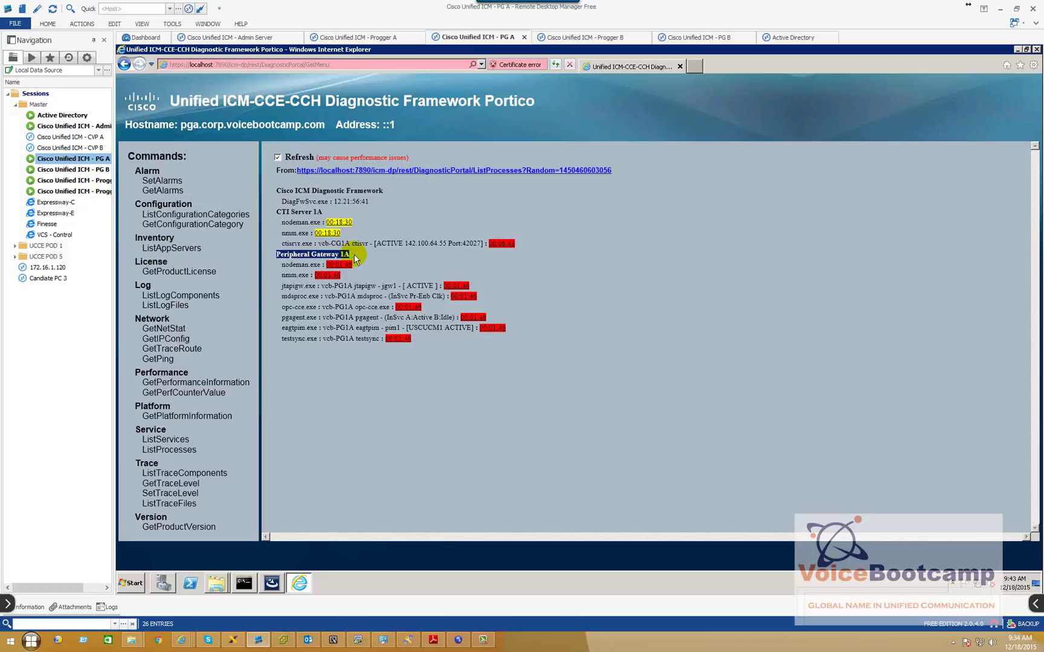
{"action": "left_click", "coordinate": [431, 286]}
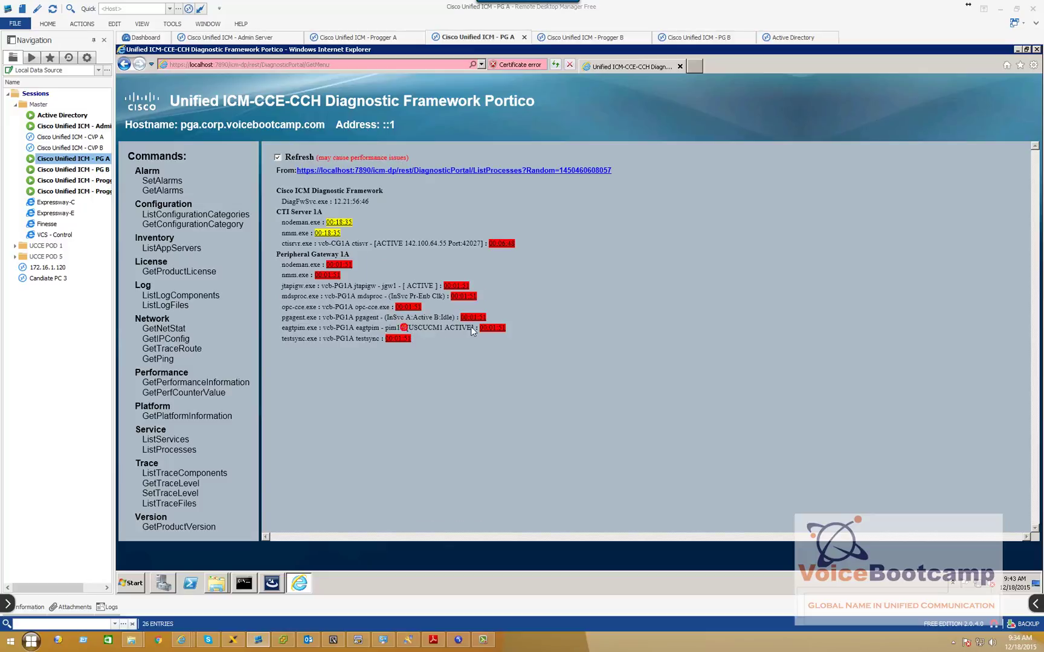
Review CTI Server 1A's ctisvr process, active on port 42027, and its server address
{"action": "left_click_drag", "start_coordinate": [273, 211], "coordinate": [318, 211]}
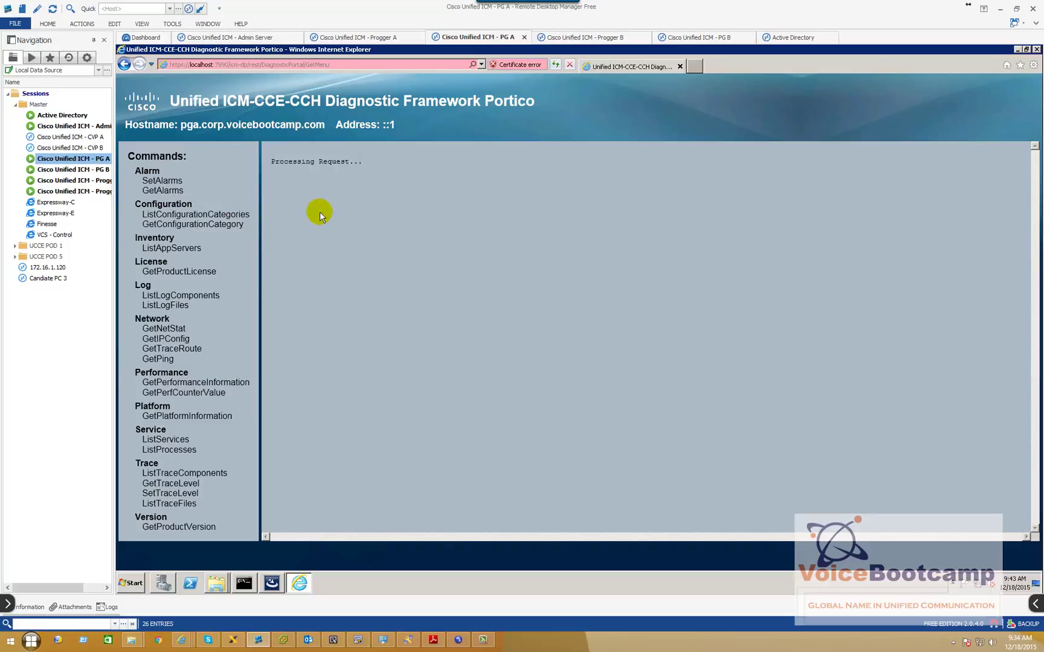
{"action": "left_click_drag", "start_coordinate": [319, 211], "coordinate": [300, 213]}
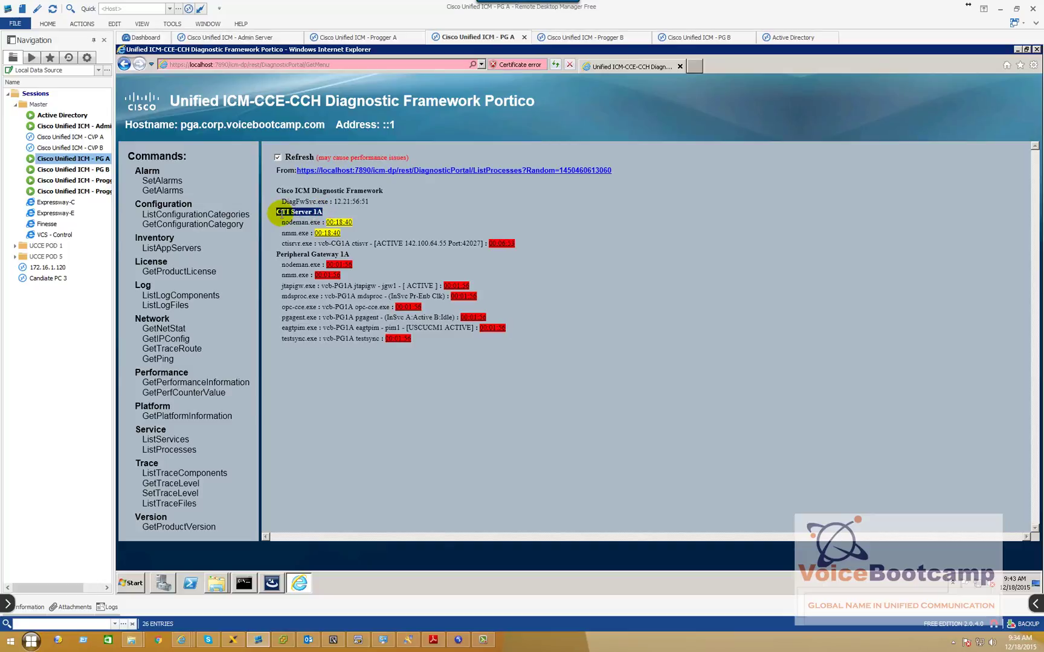
{"action": "left_click", "coordinate": [398, 243]}
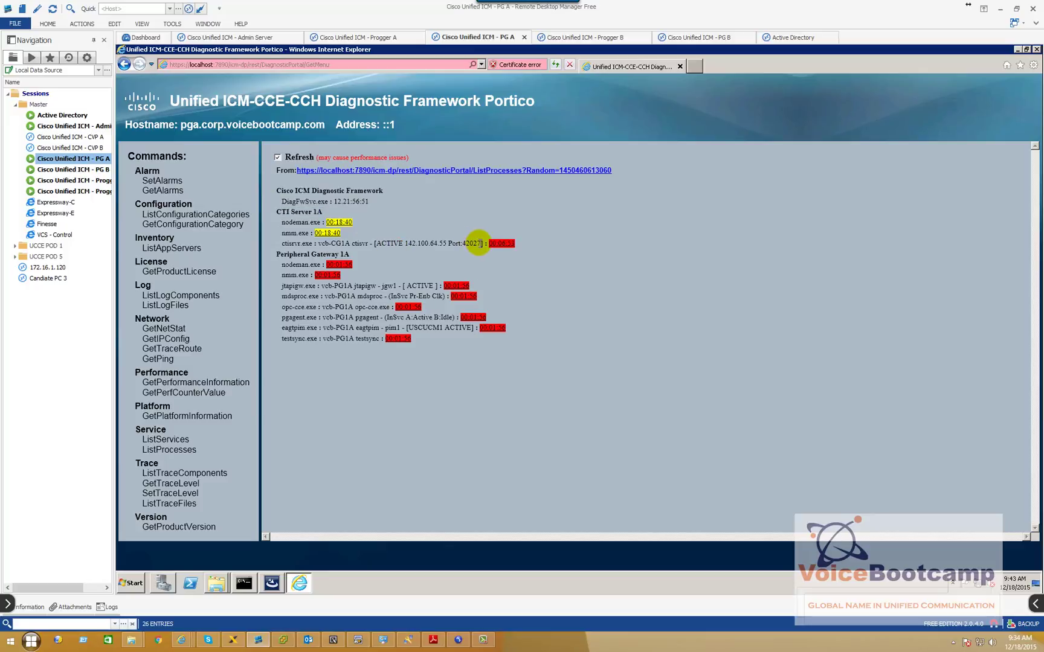
{"action": "left_click_drag", "start_coordinate": [477, 243], "coordinate": [460, 244]}
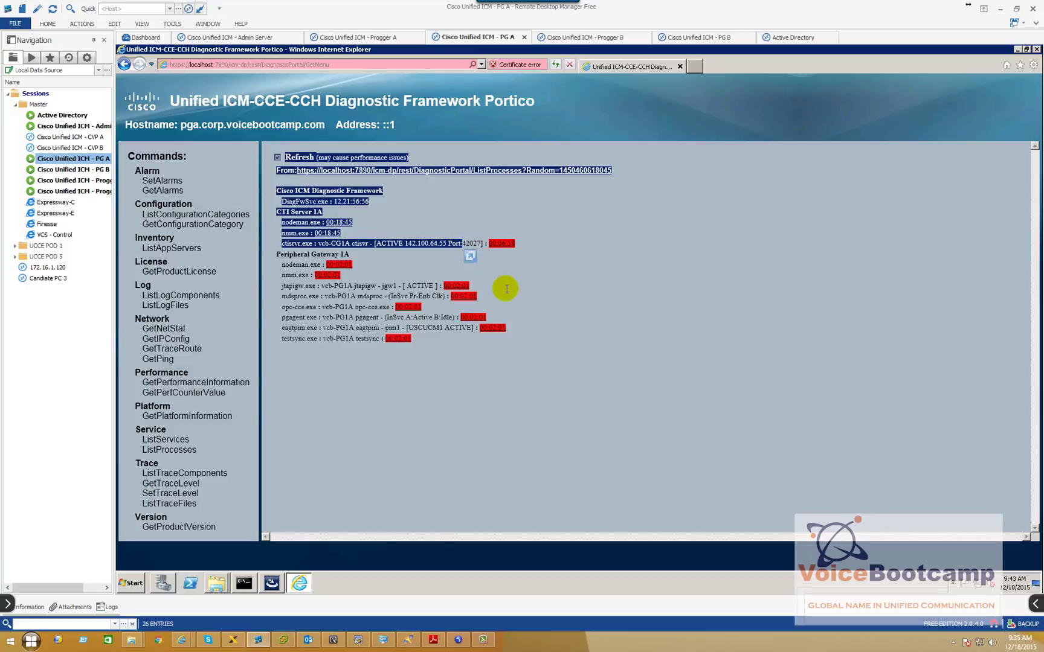
{"action": "left_click", "coordinate": [524, 311]}
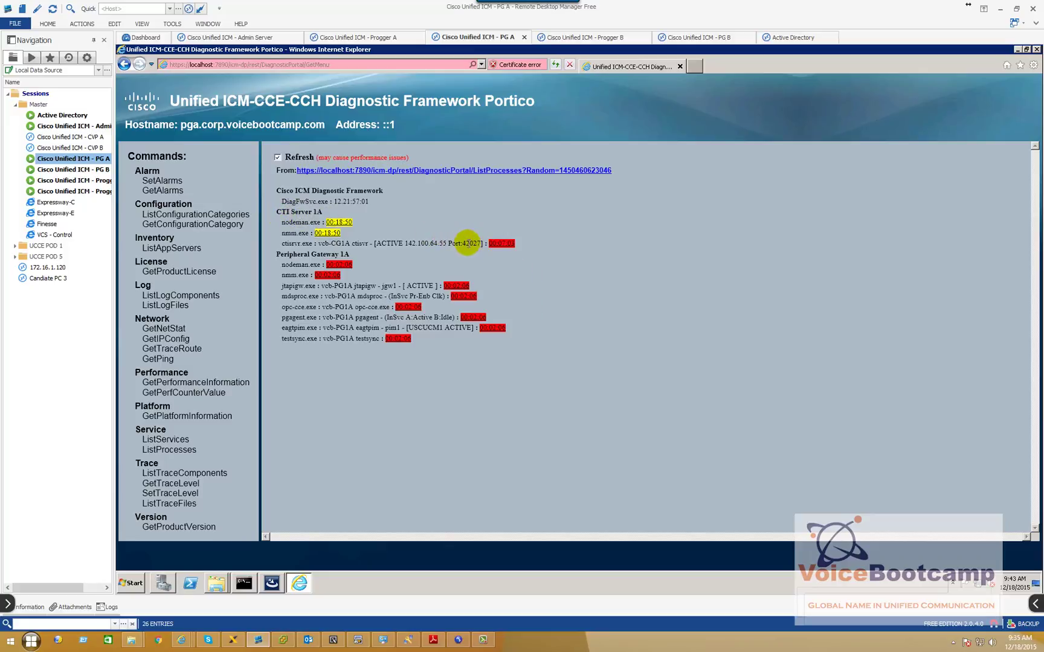
{"action": "left_click_drag", "start_coordinate": [446, 243], "coordinate": [431, 243]}
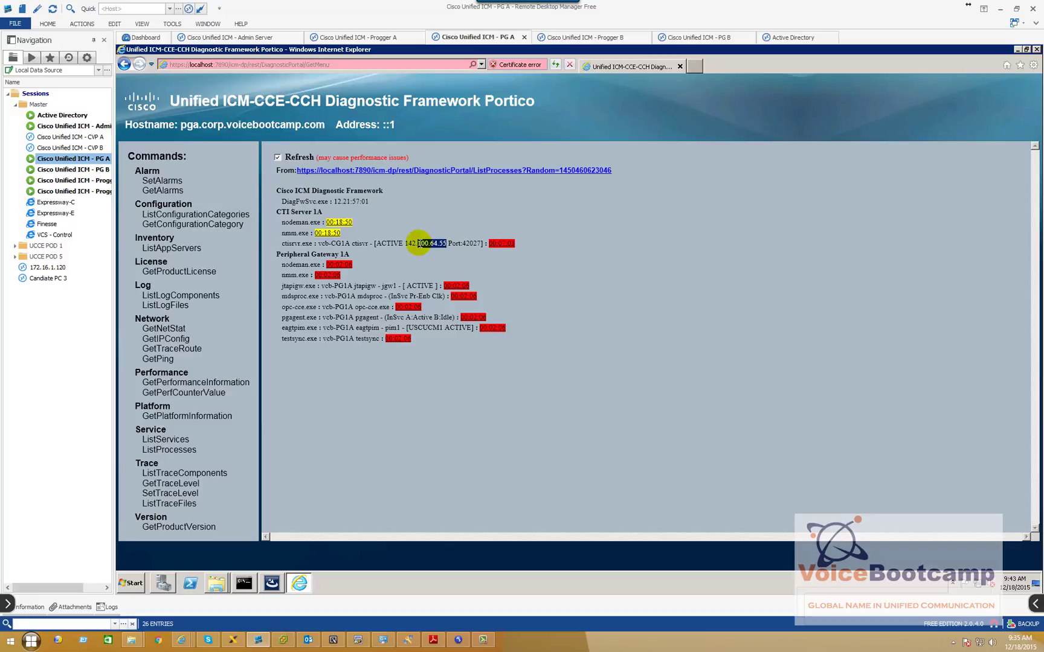
On PG B, open Diagnostic Framework Portico past the certificate warning and list its processes
{"action": "left_click", "coordinate": [57, 169]}
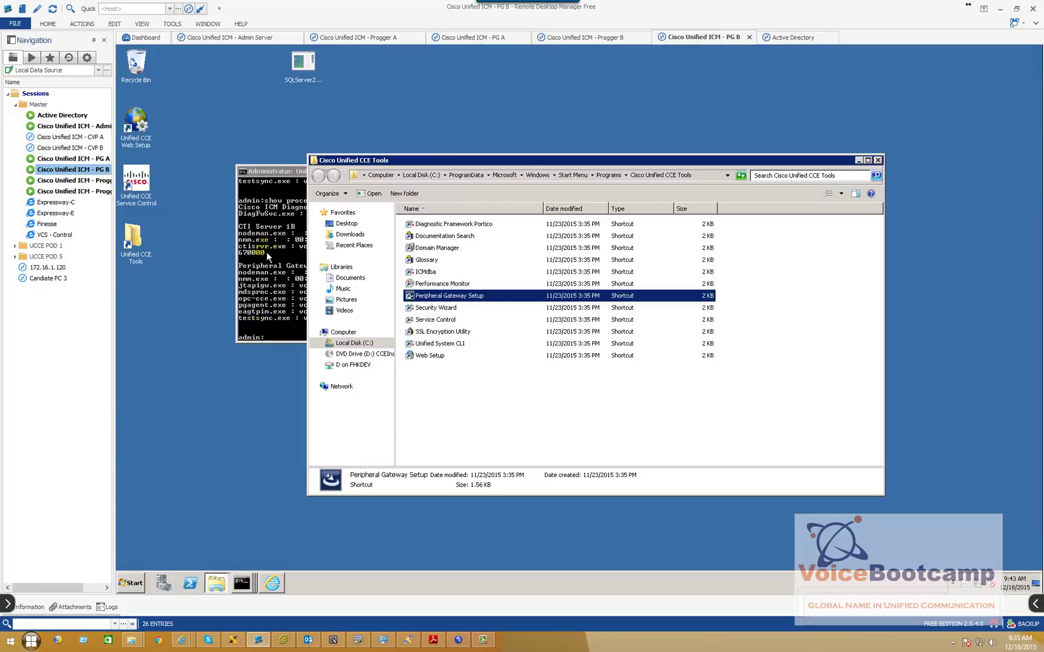
{"action": "left_click", "coordinate": [131, 582]}
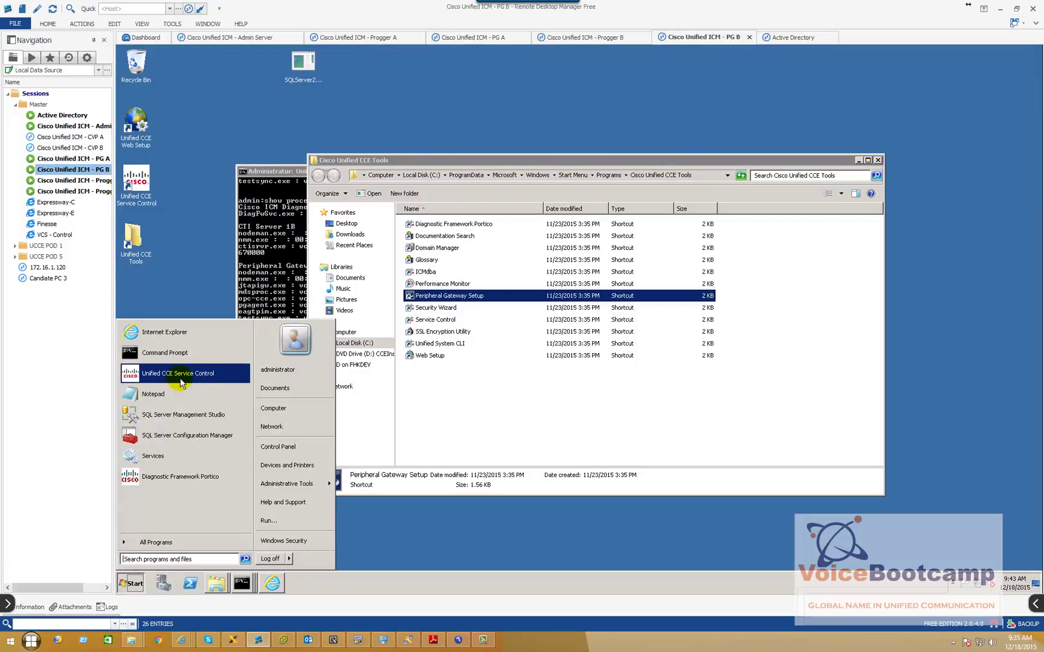
{"action": "left_click", "coordinate": [209, 482]}
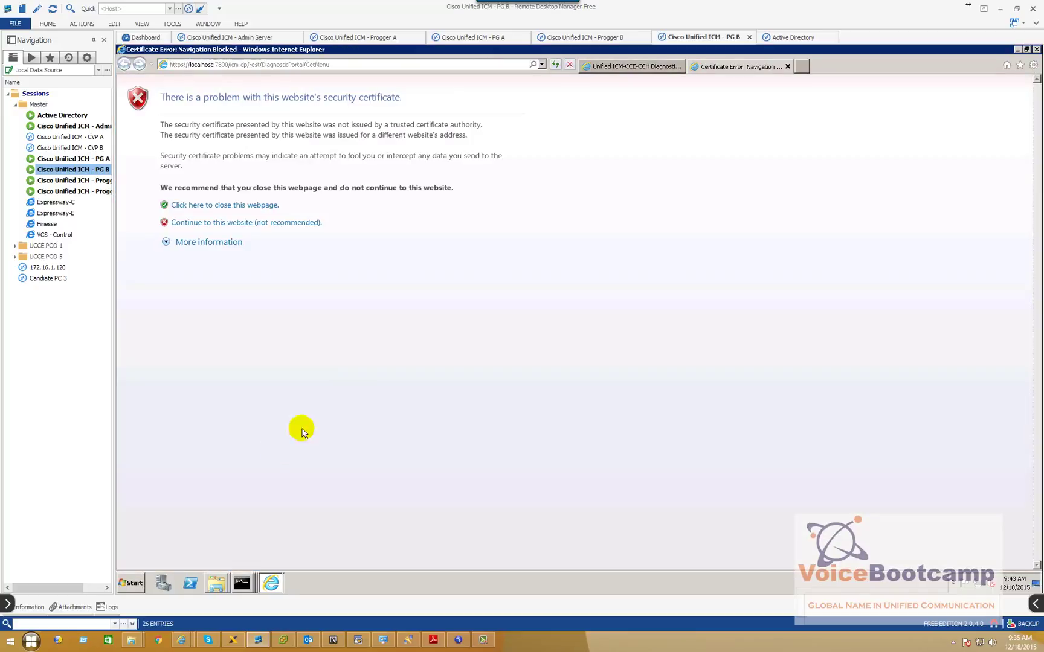
{"action": "left_click", "coordinate": [244, 225]}
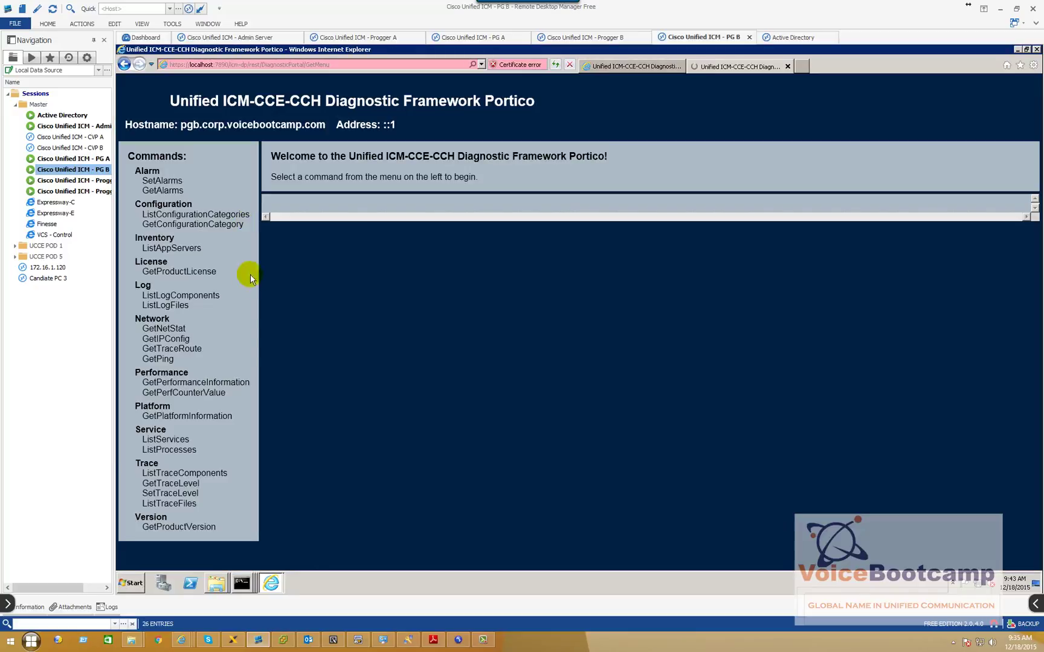
{"action": "left_click", "coordinate": [157, 451]}
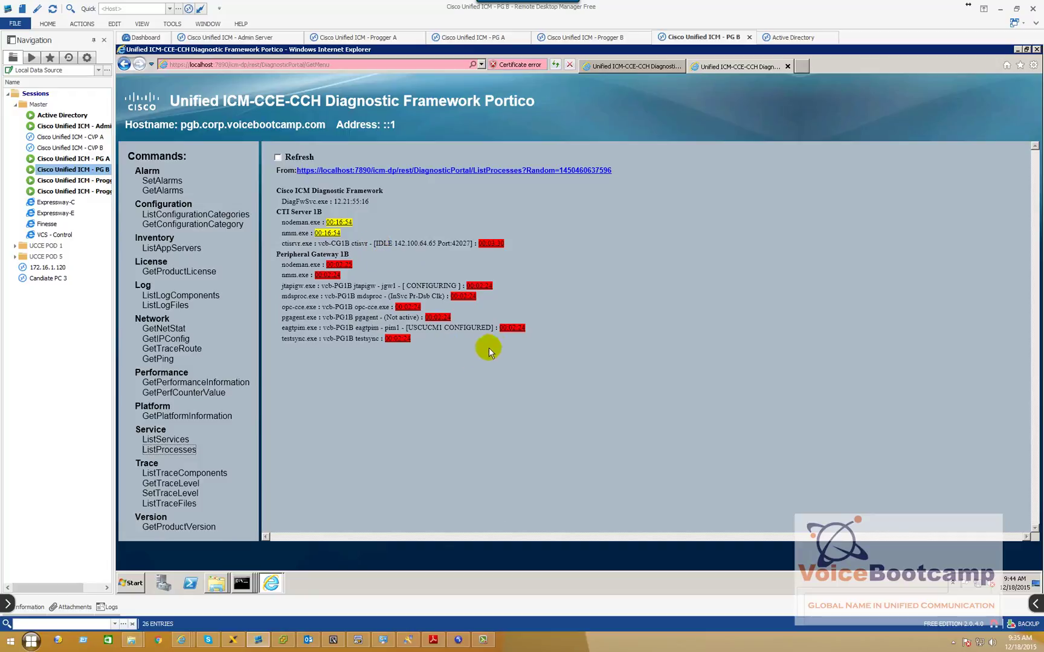
{"action": "left_click_drag", "start_coordinate": [493, 328], "coordinate": [446, 330]}
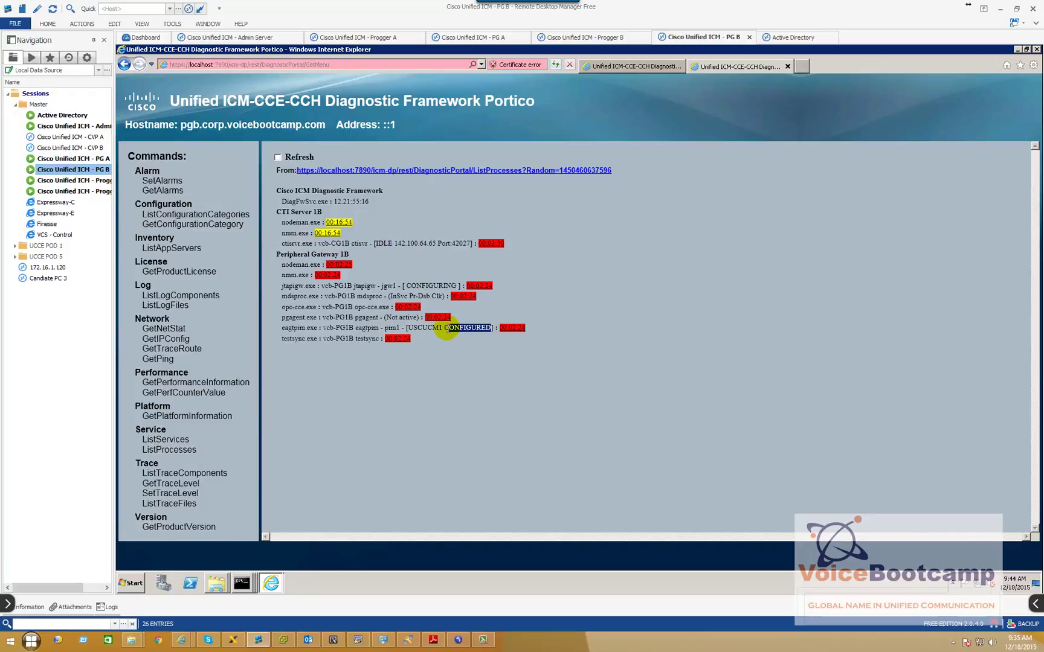
Show PG B's desktop and launch Unified CCE Service Control
{"action": "right_click", "coordinate": [295, 581]}
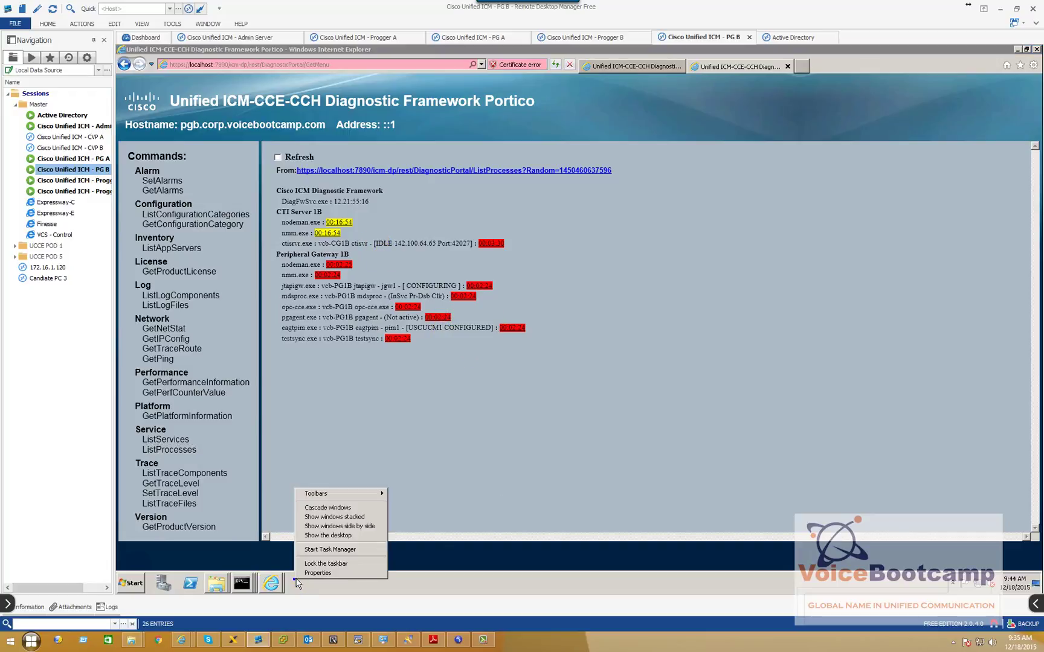
{"action": "left_click", "coordinate": [328, 535]}
{"action": "double_click", "coordinate": [134, 192]}
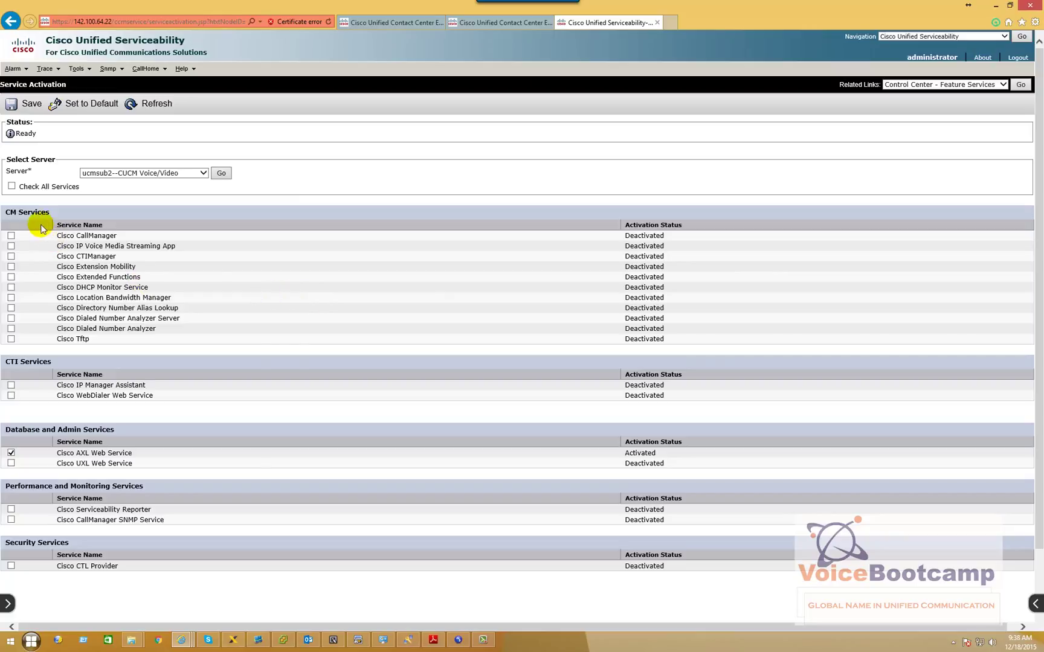
Check all services on ucmsub2, save and confirm the activation, then return to PG B
{"action": "left_click", "coordinate": [21, 184]}
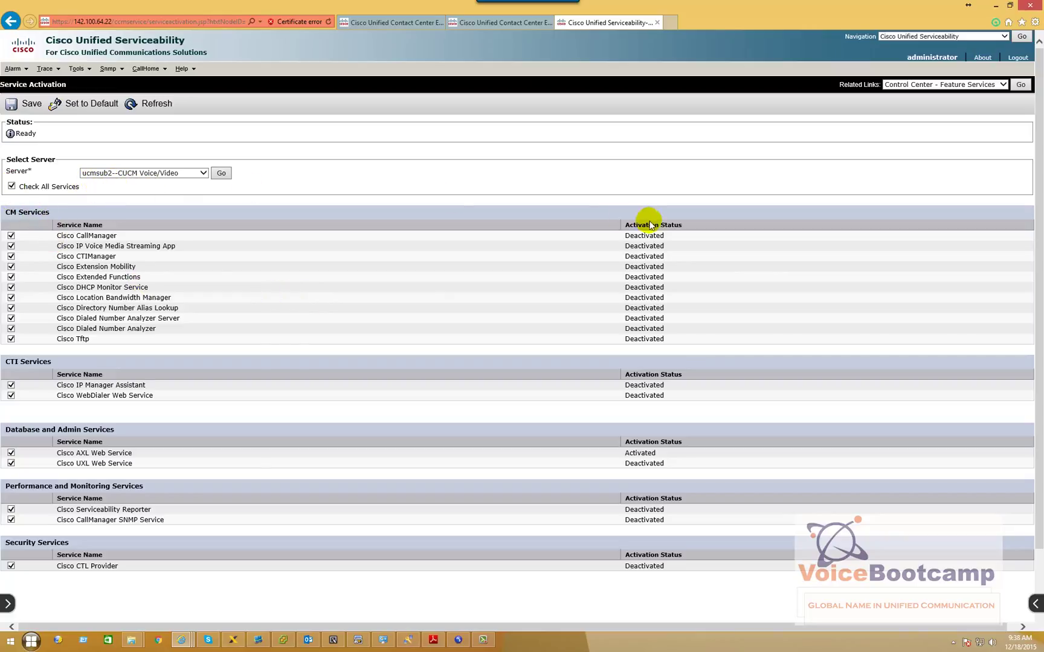
{"action": "left_click", "coordinate": [18, 106]}
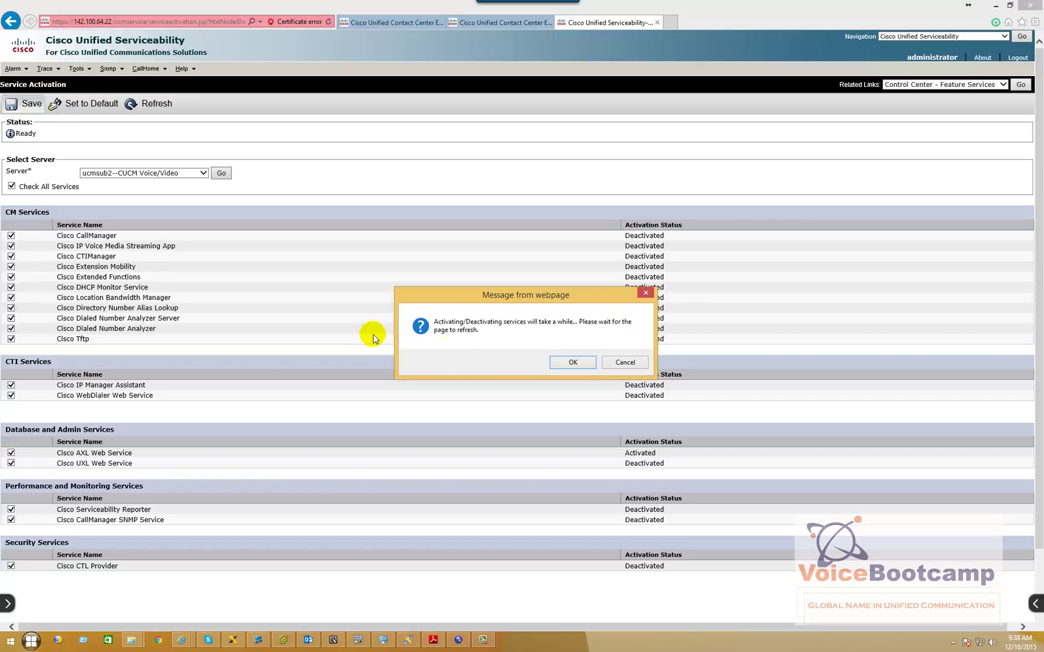
{"action": "left_click", "coordinate": [561, 366]}
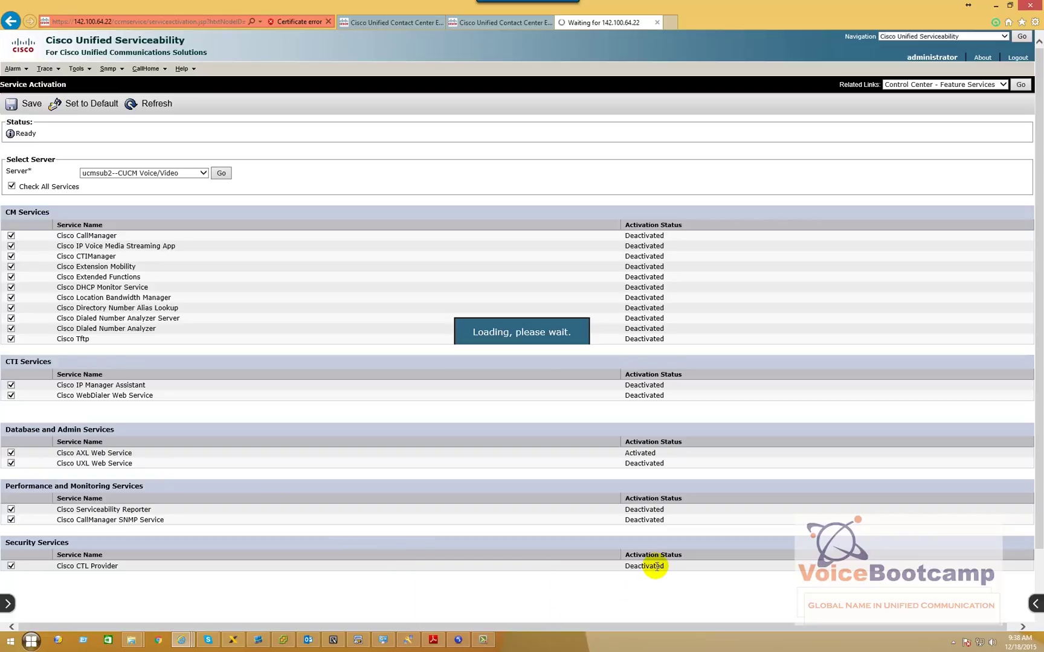
{"action": "left_click", "coordinate": [258, 643]}
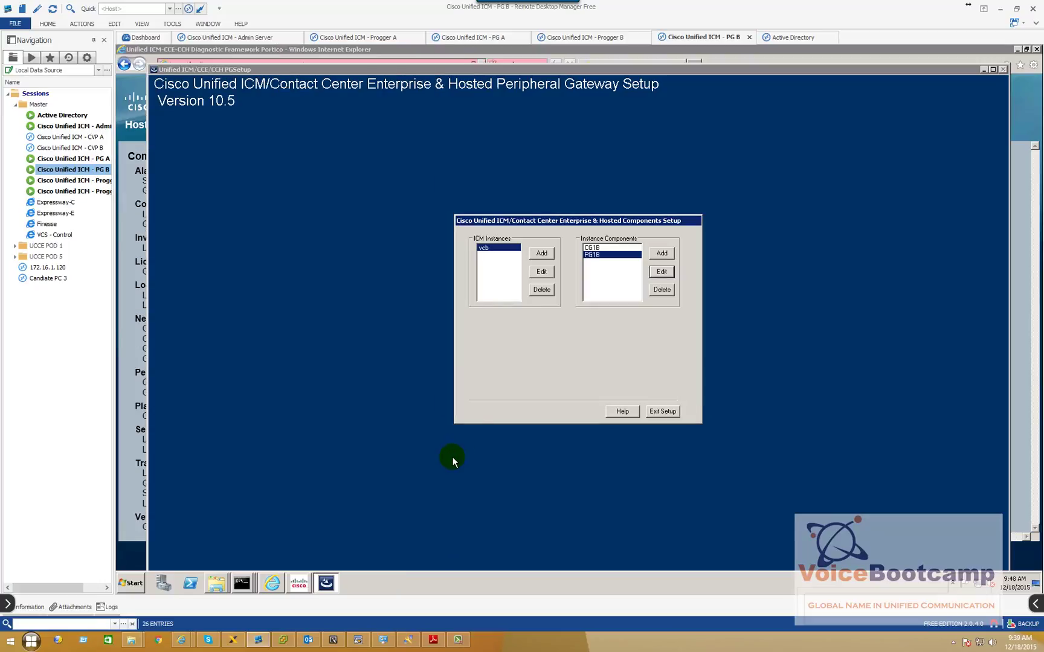
Review PG1B's component setup and PIM 1 CUCM settings, then exit Peripheral Gateway Setup unchanged
{"action": "left_click", "coordinate": [661, 271]}
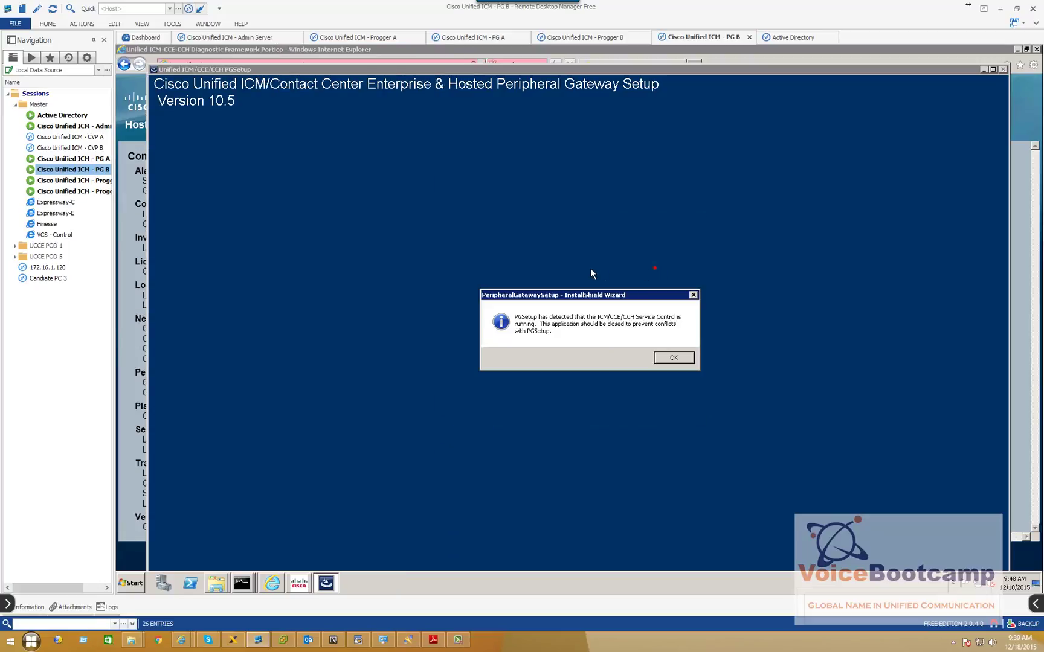
{"action": "left_click", "coordinate": [674, 358]}
{"action": "left_click", "coordinate": [630, 430]}
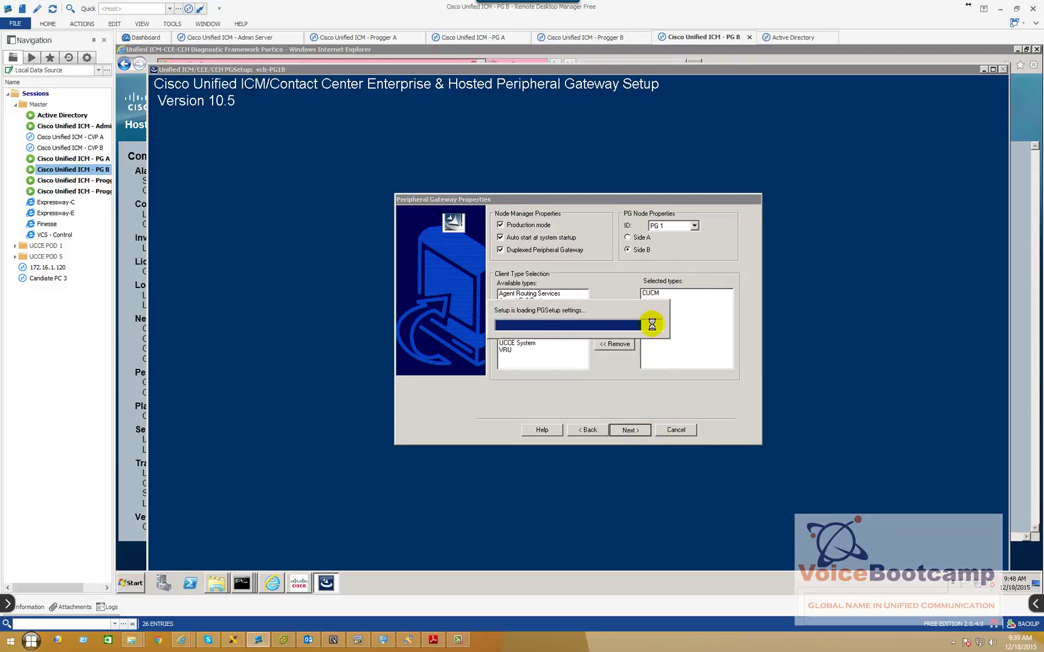
{"action": "left_click", "coordinate": [675, 238]}
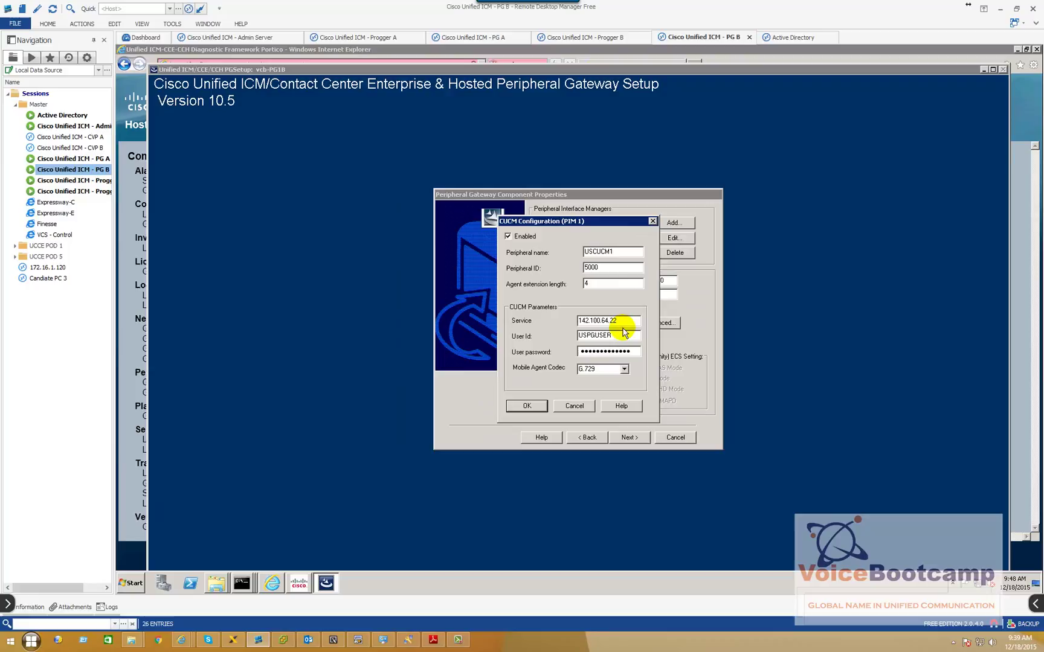
{"action": "left_click_drag", "start_coordinate": [609, 320], "coordinate": [624, 321]}
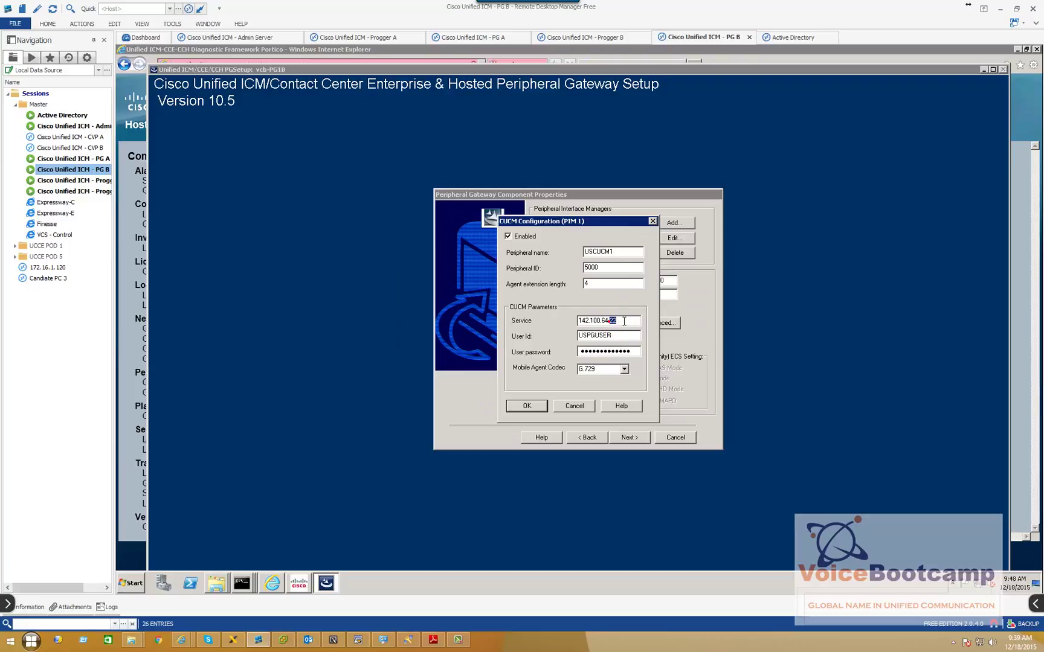
{"action": "left_click", "coordinate": [573, 407]}
{"action": "left_click", "coordinate": [668, 441]}
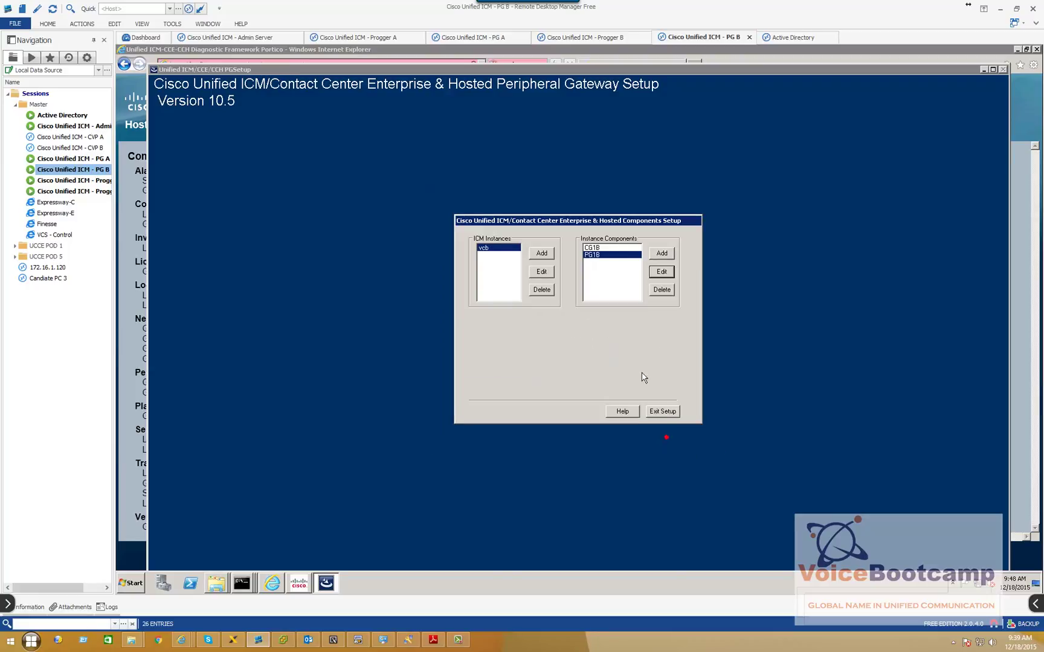
{"action": "left_click", "coordinate": [662, 412]}
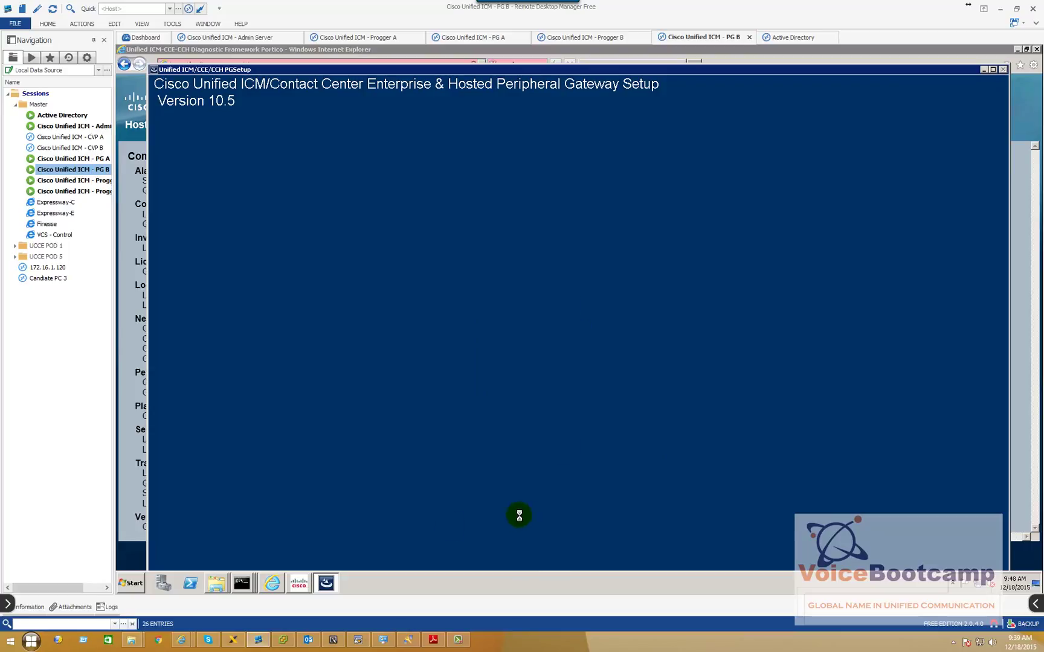
Dismiss the Service Control message, close its window, and show PG B's desktop
{"action": "left_click", "coordinate": [625, 342]}
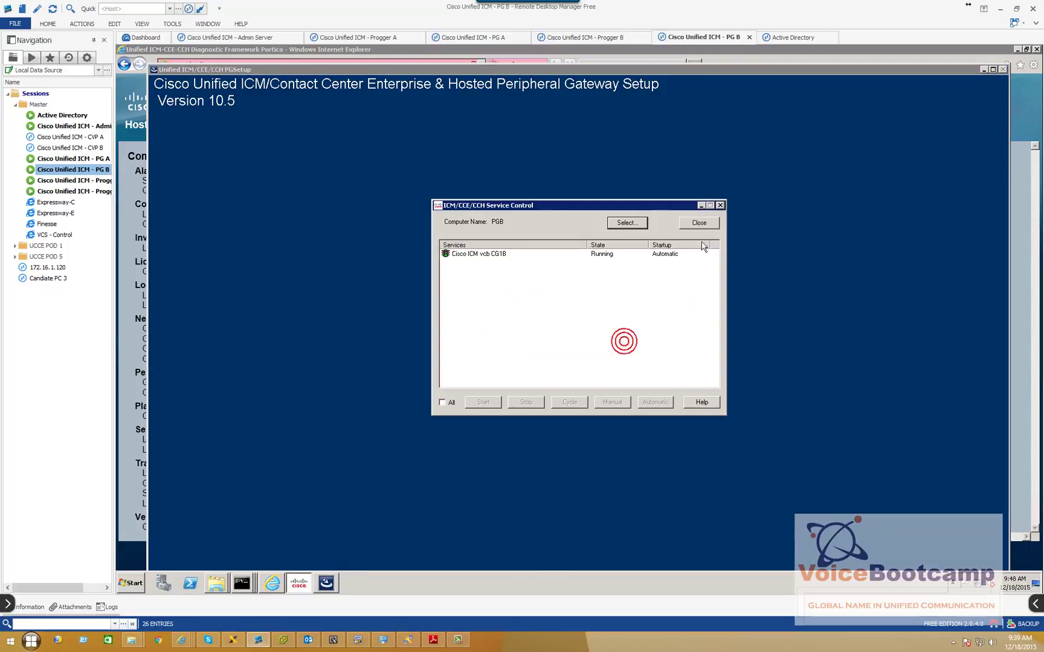
{"action": "left_click", "coordinate": [697, 224]}
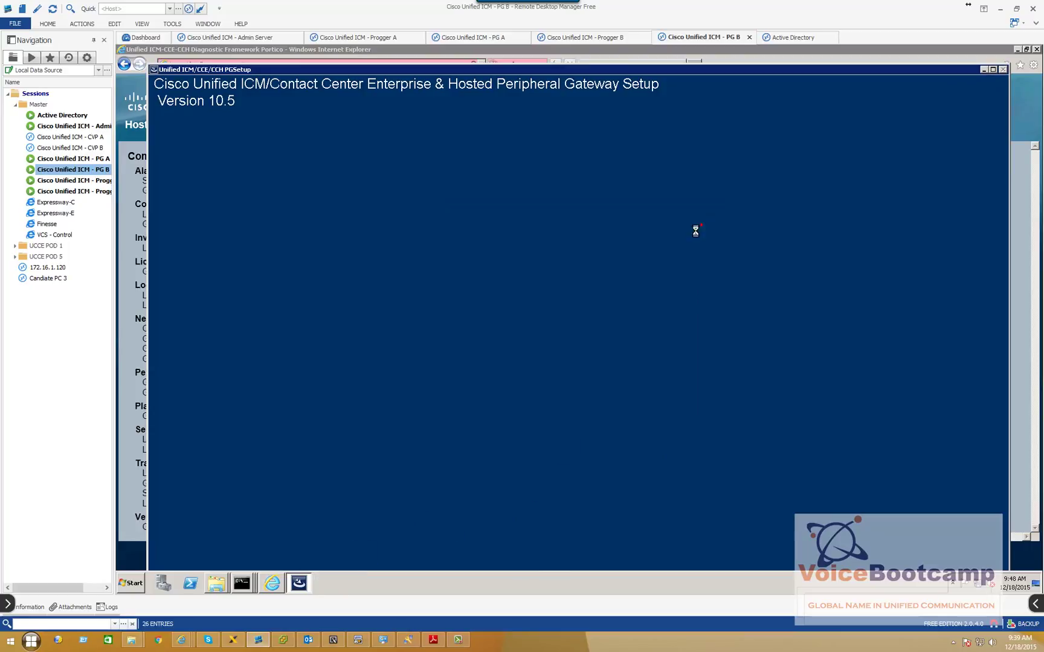
{"action": "right_click", "coordinate": [427, 574]}
{"action": "left_click", "coordinate": [451, 535]}
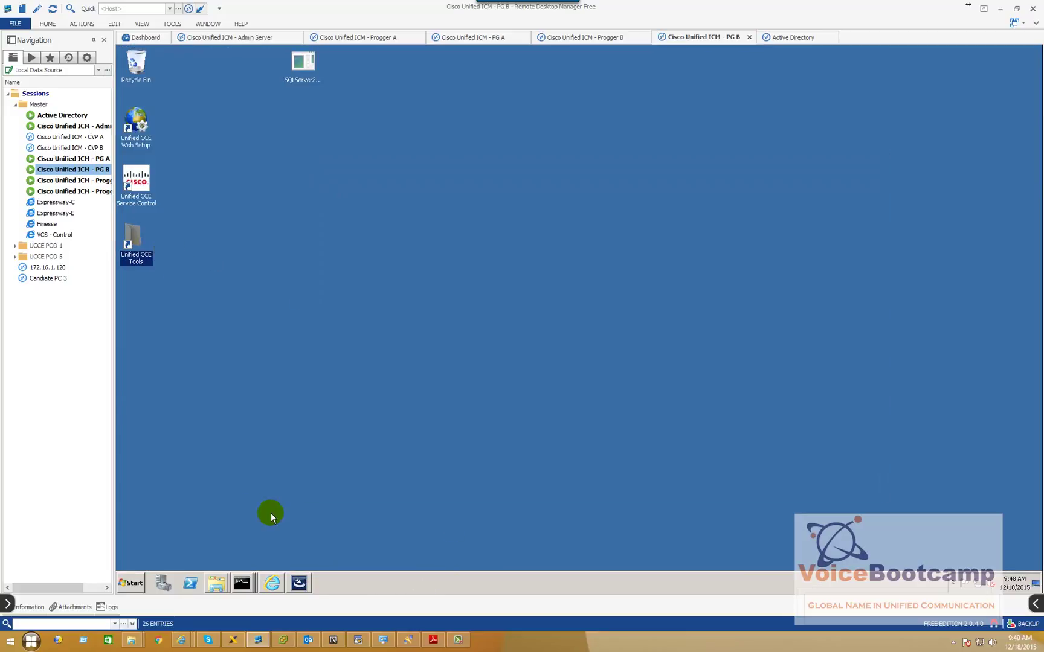
{"action": "mouse_move", "coordinate": [181, 640]}
{"action": "left_click", "coordinate": [302, 612]}
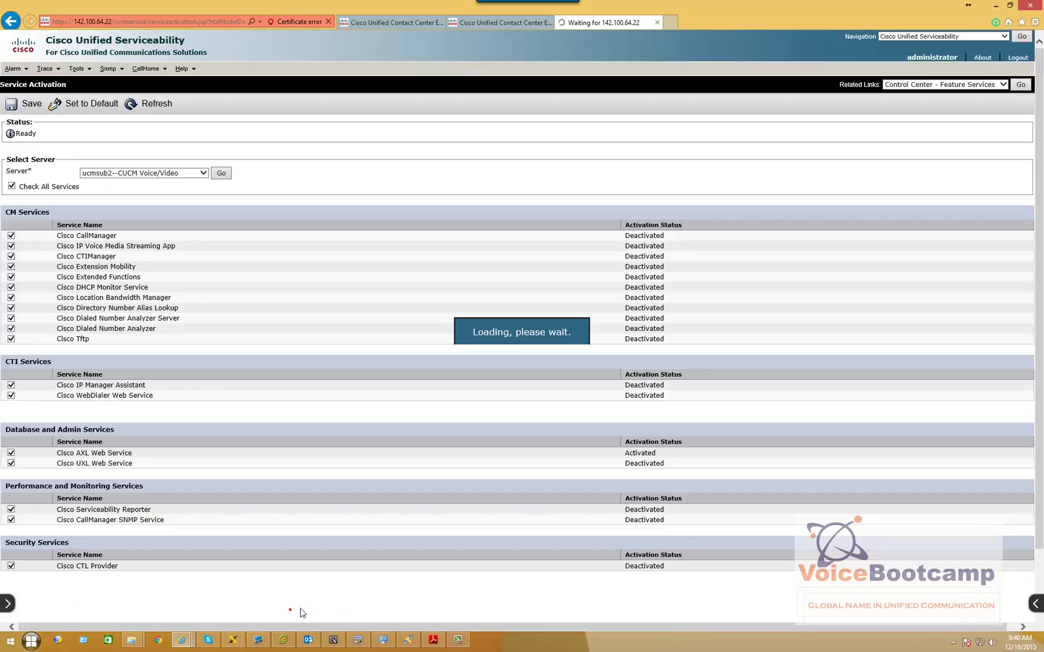
{"action": "left_click", "coordinate": [311, 608]}
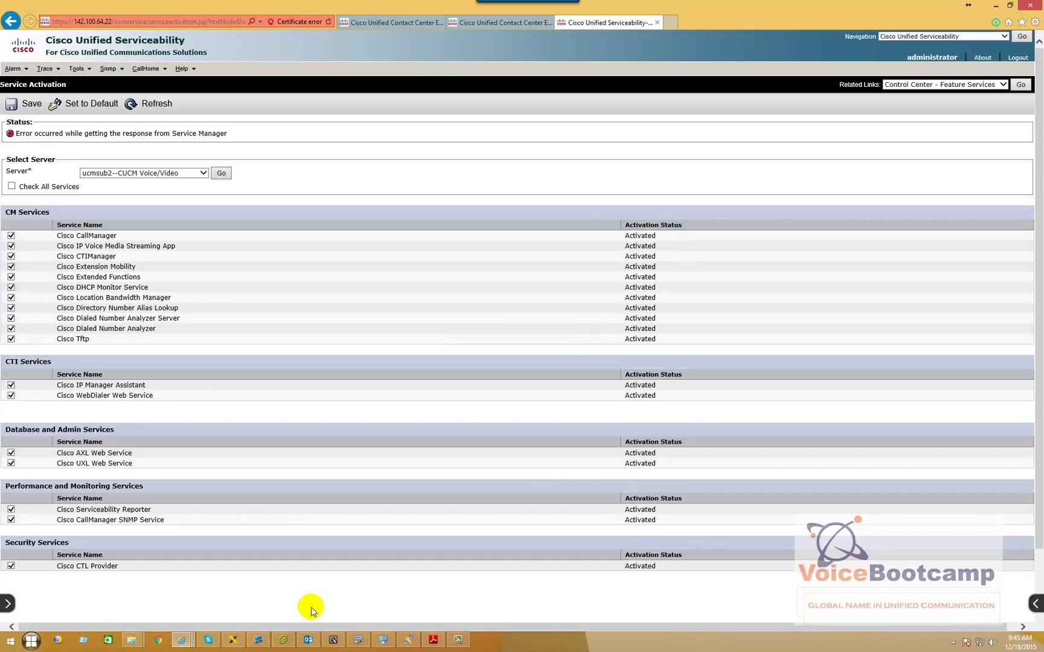
Start the stopped Cisco ICM vcb PG1B service in Unified CCE Service Control on PG B
{"action": "left_click", "coordinate": [257, 640]}
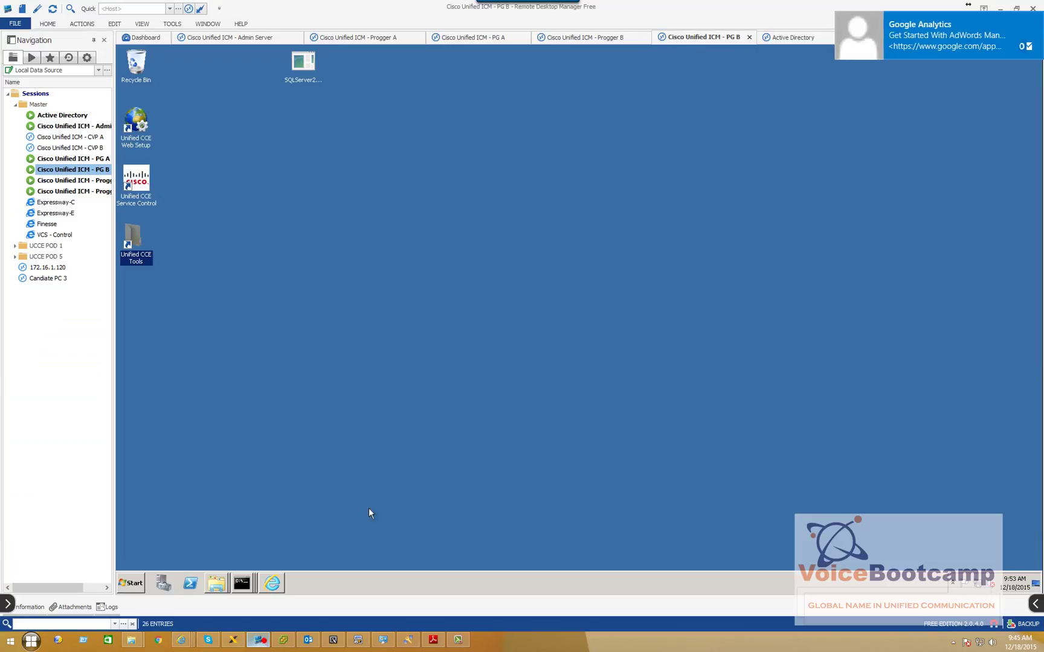
{"action": "double_click", "coordinate": [136, 183]}
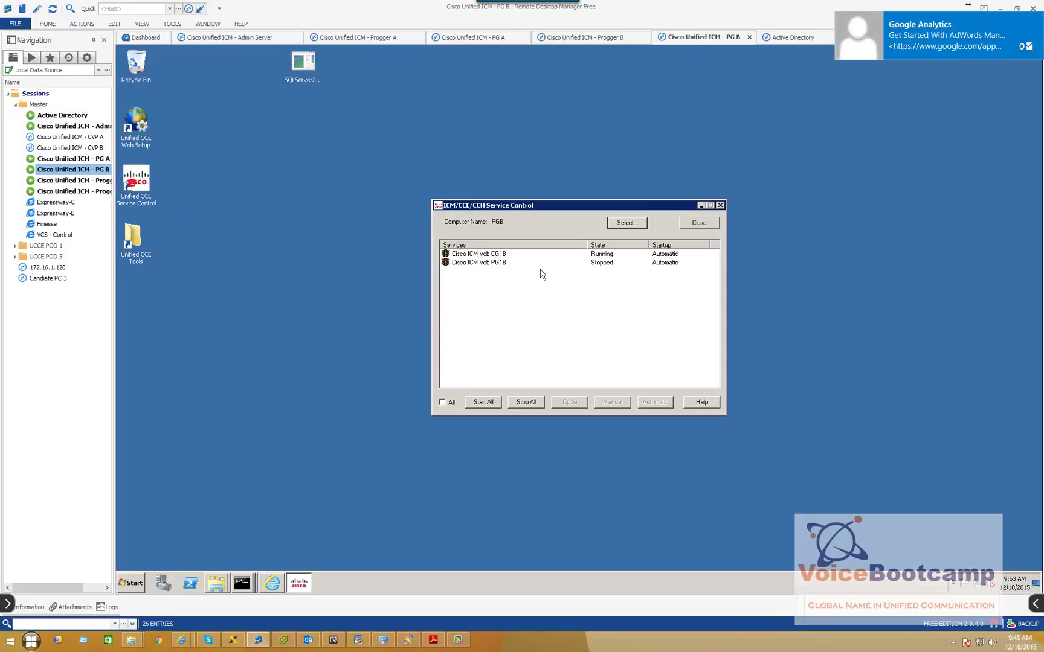
{"action": "left_click", "coordinate": [492, 264]}
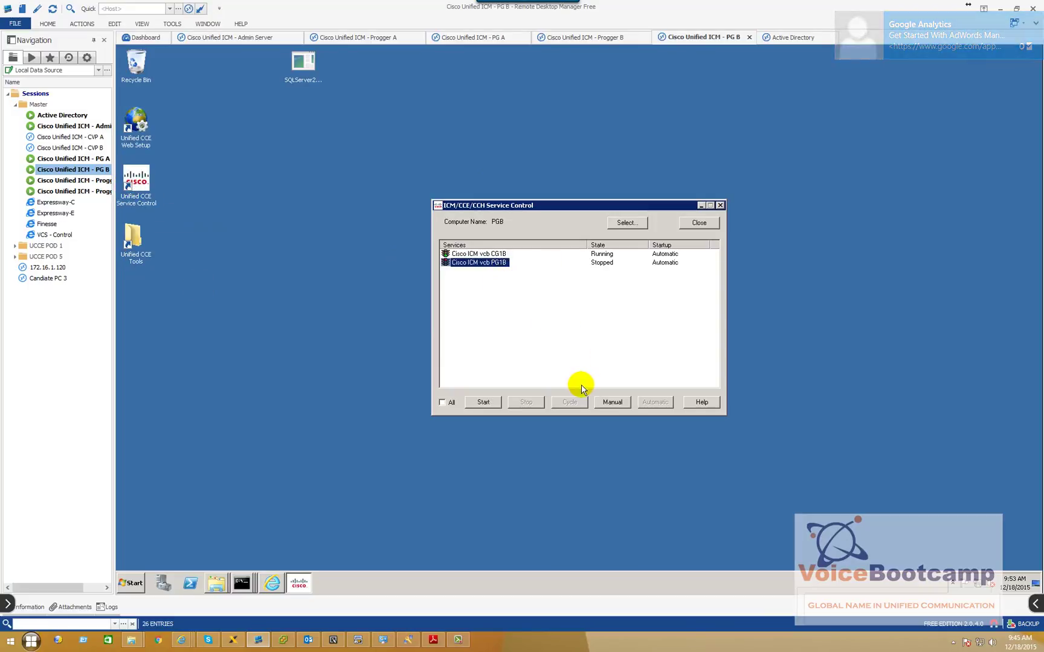
{"action": "left_click", "coordinate": [485, 403]}
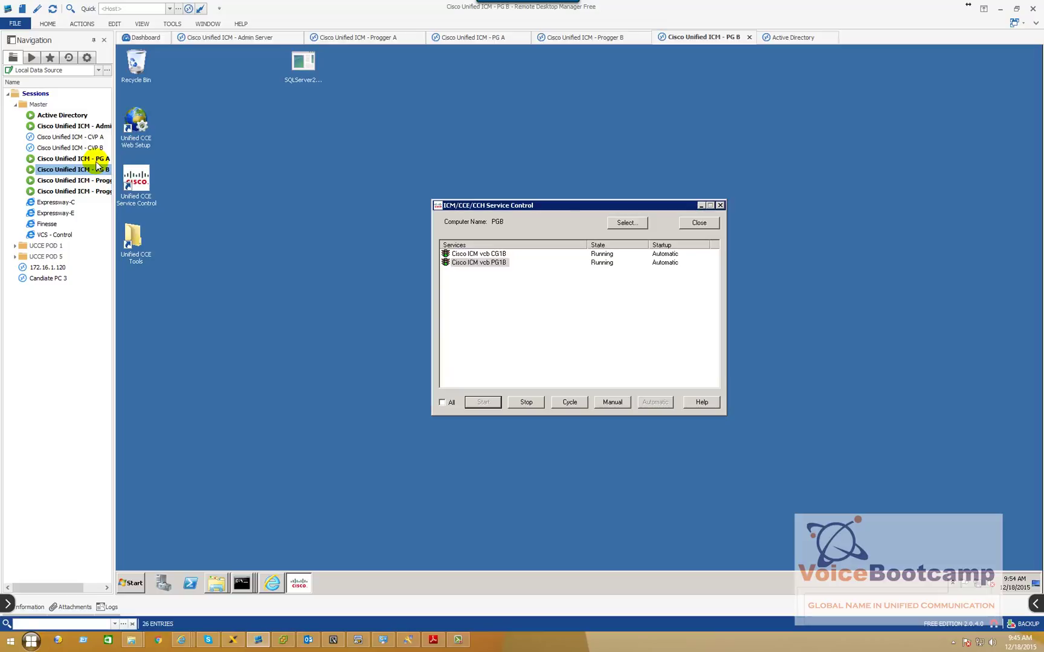
Compare PG B's USCUCM1 IDLE PIM status with PG A's USCUCM1 ACTIVE status in Portico
{"action": "left_click", "coordinate": [279, 578]}
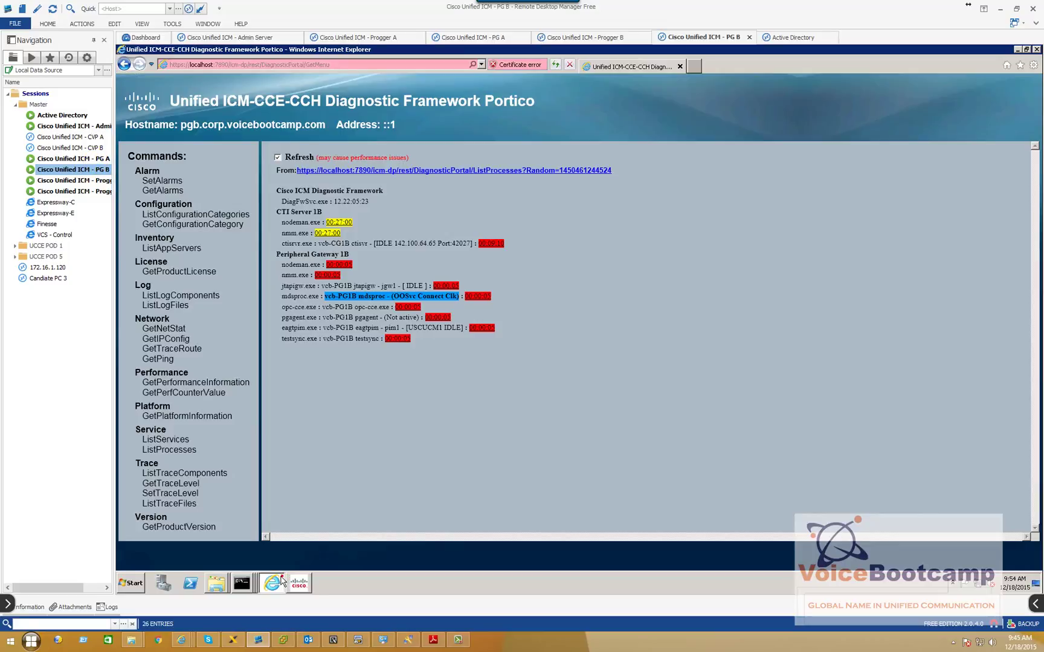
{"action": "left_click_drag", "start_coordinate": [462, 328], "coordinate": [407, 326]}
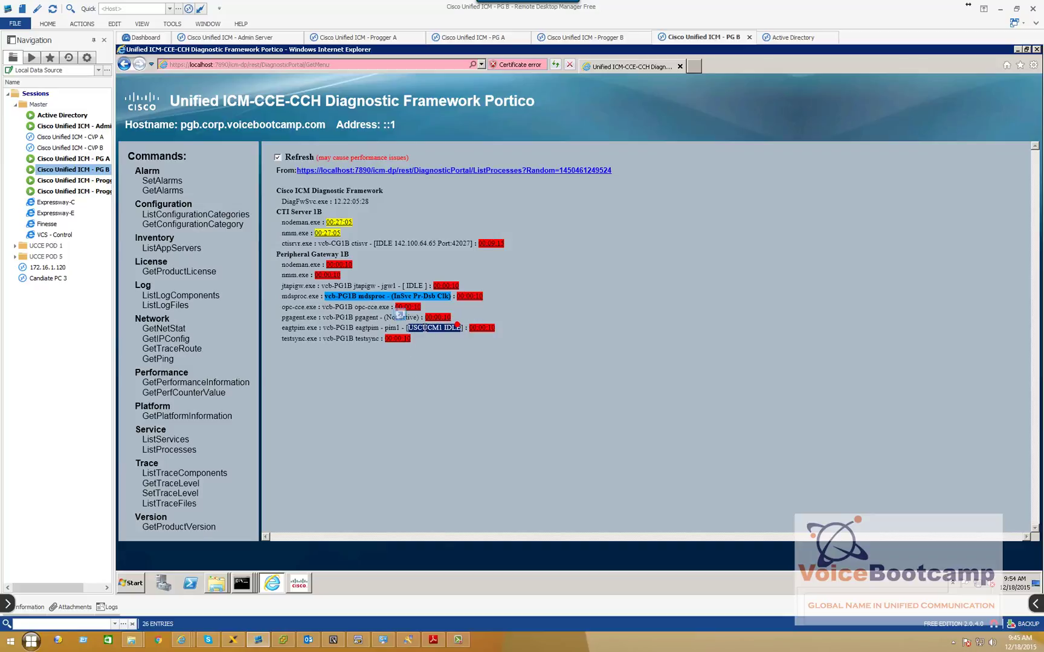
{"action": "double_click", "coordinate": [90, 160]}
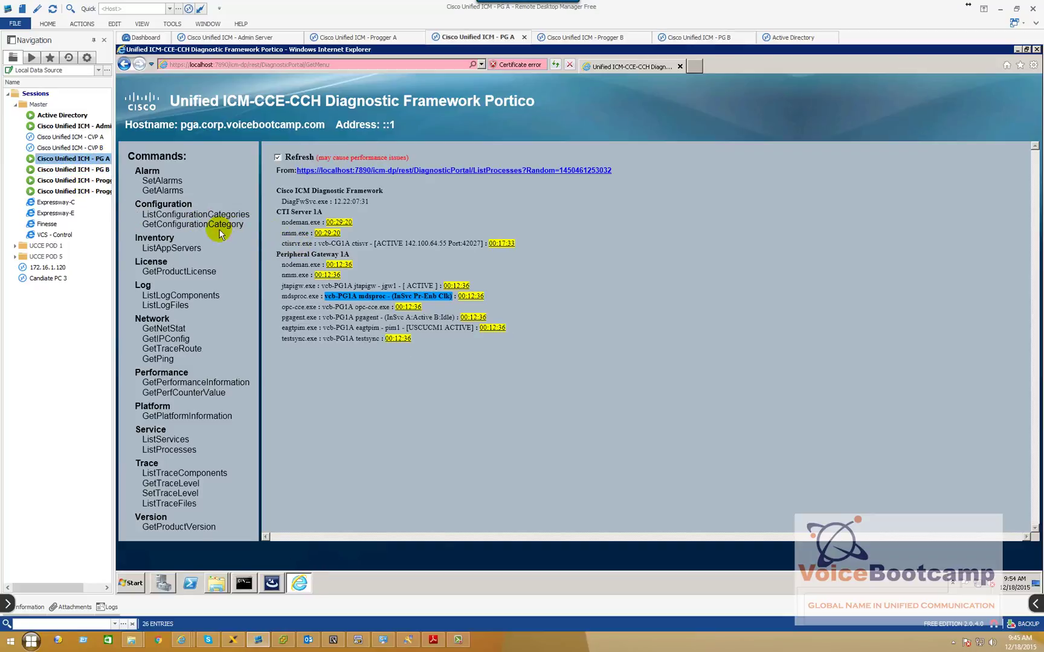
{"action": "left_click_drag", "start_coordinate": [411, 342], "coordinate": [454, 336]}
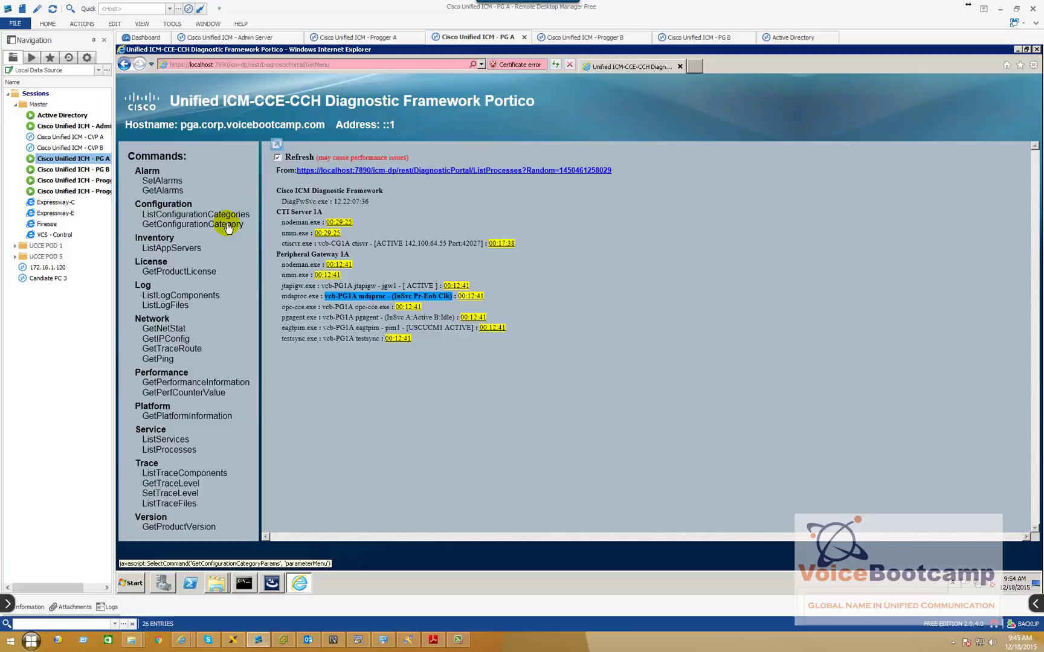
{"action": "double_click", "coordinate": [72, 125]}
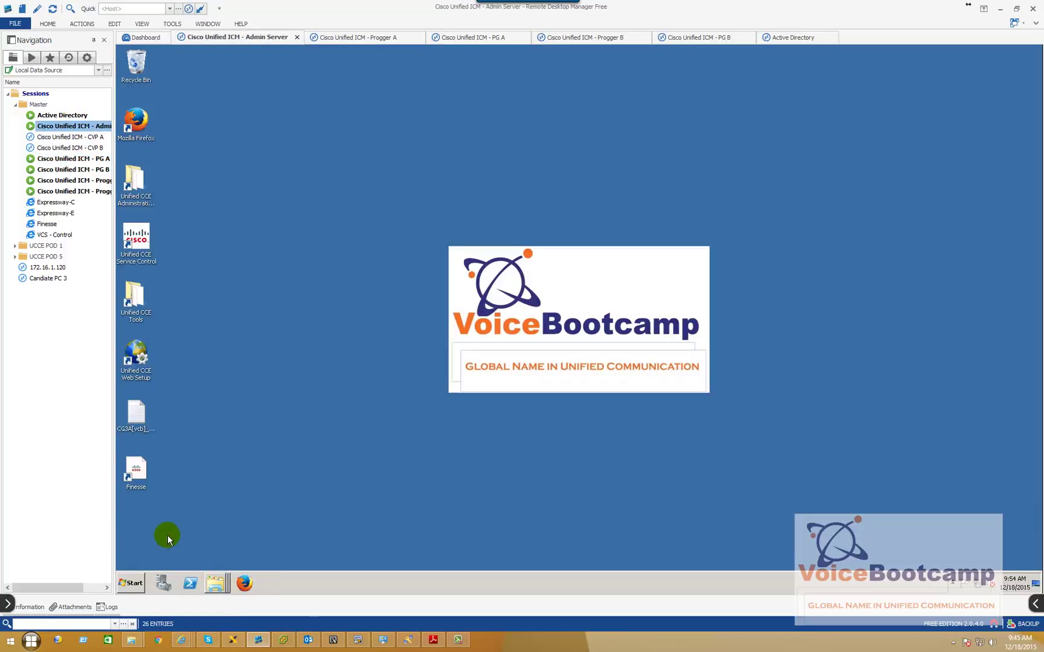
{"action": "left_click", "coordinate": [143, 432]}
{"action": "left_click", "coordinate": [128, 588]}
{"action": "left_click", "coordinate": [189, 337]}
{"action": "left_click", "coordinate": [277, 65]}
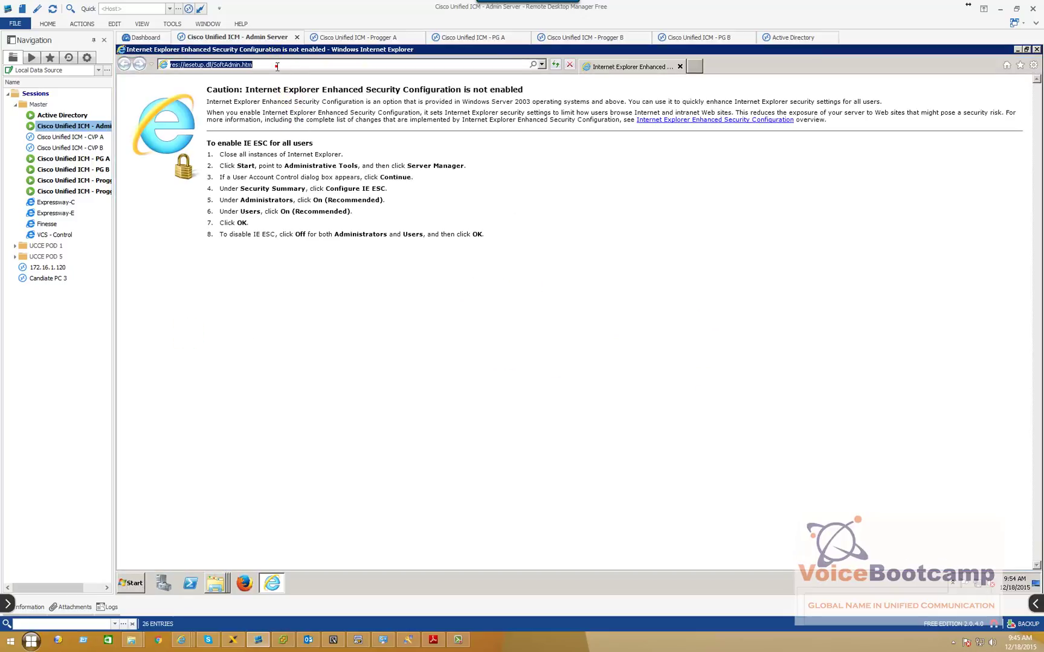
{"action": "type", "text": "https://fn.corp.voicebootcamp.com/"}
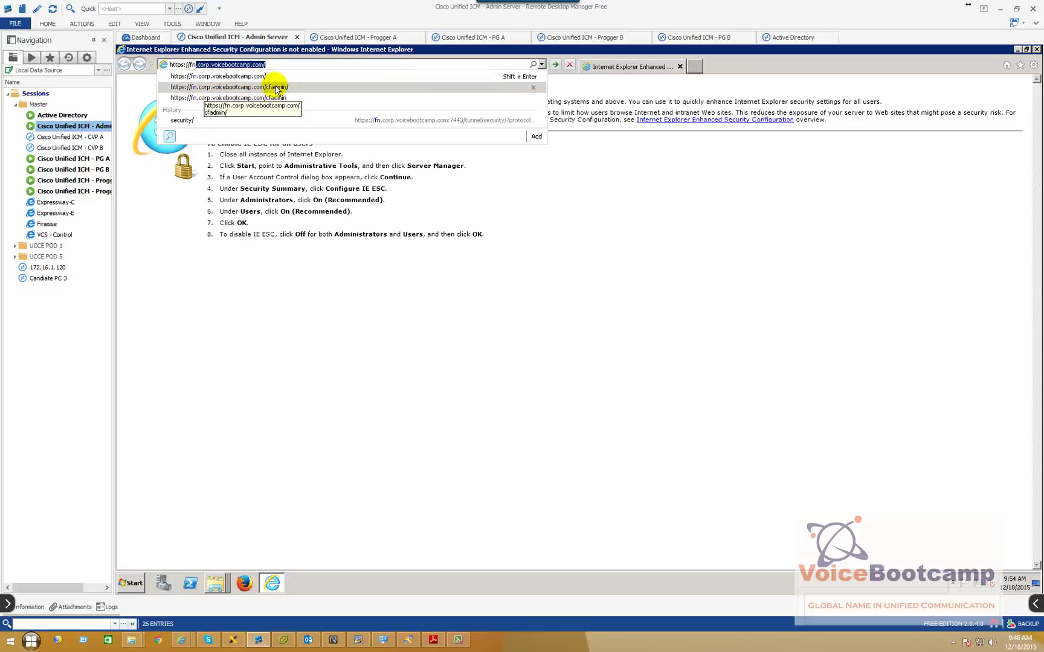
Go to the Finesse /cfadmin/ page past the certificate warning and view the site's certificate
{"action": "left_click", "coordinate": [276, 88]}
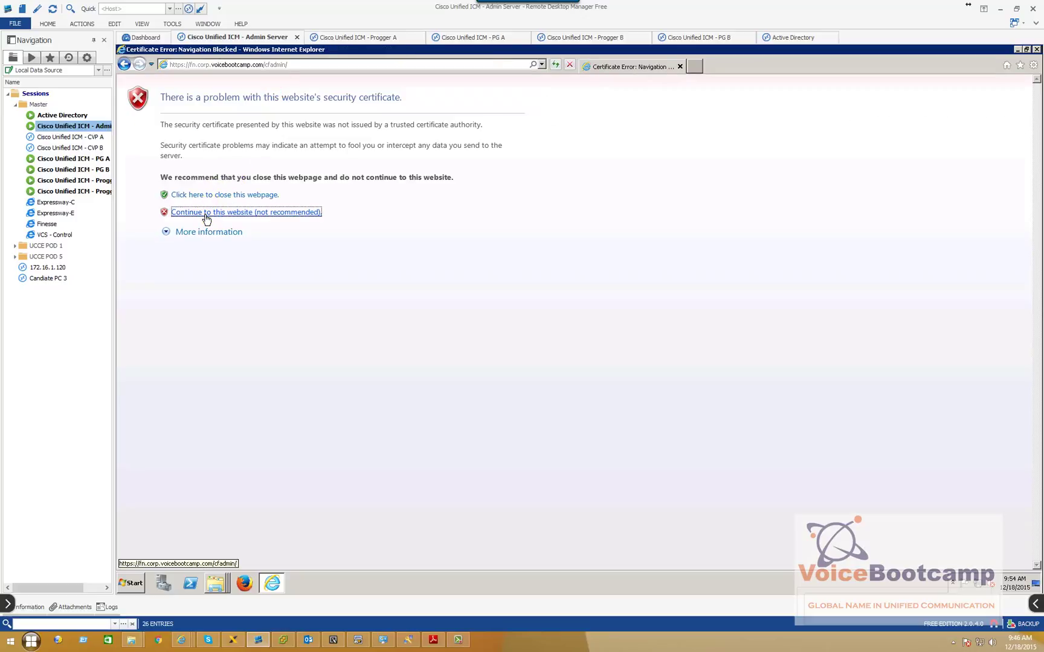
{"action": "left_click", "coordinate": [206, 215]}
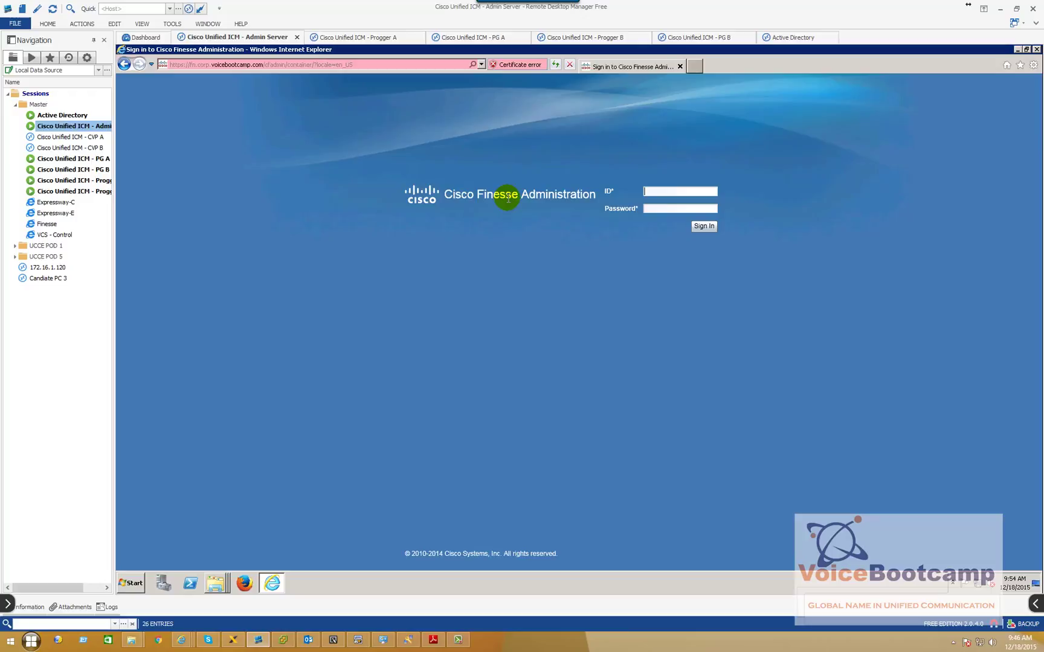
{"action": "left_click", "coordinate": [521, 66]}
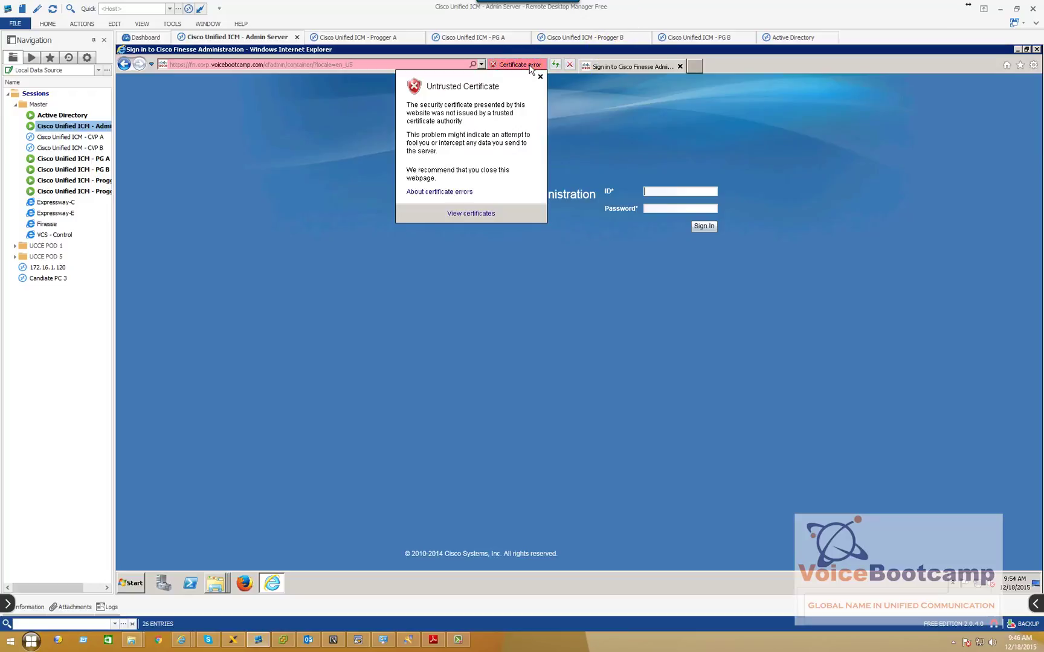
{"action": "left_click", "coordinate": [464, 215]}
{"action": "left_click_drag", "start_coordinate": [252, 59], "coordinate": [454, 137]}
Import the fn.corp.voicebootcamp.com certificate with automatic store selection and close the certificate dialogs
{"action": "left_click", "coordinate": [435, 356]}
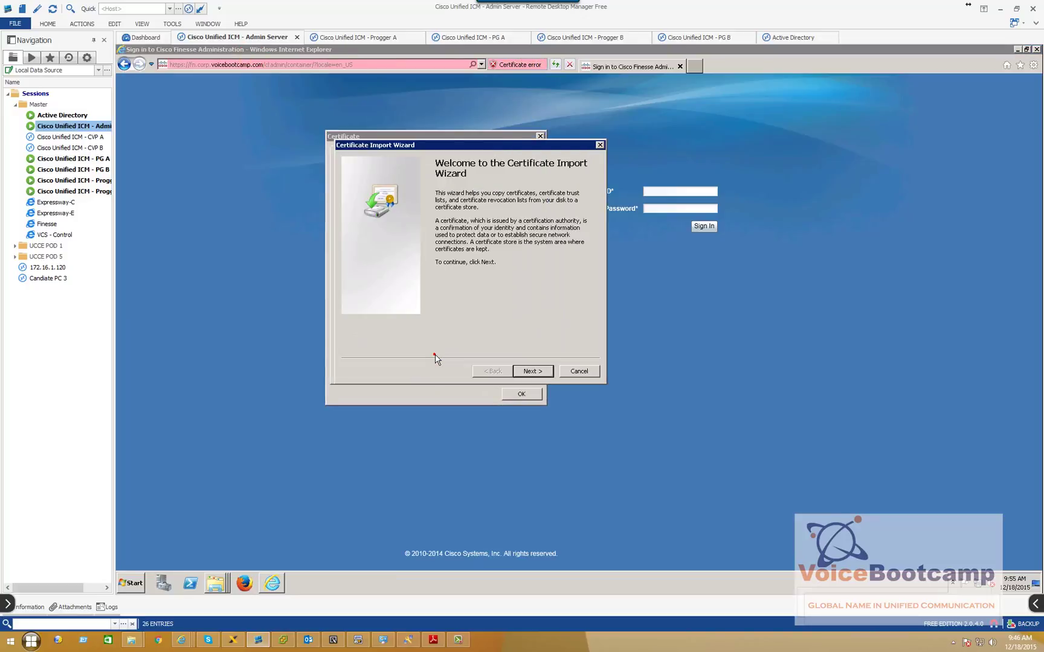
{"action": "left_click", "coordinate": [534, 373]}
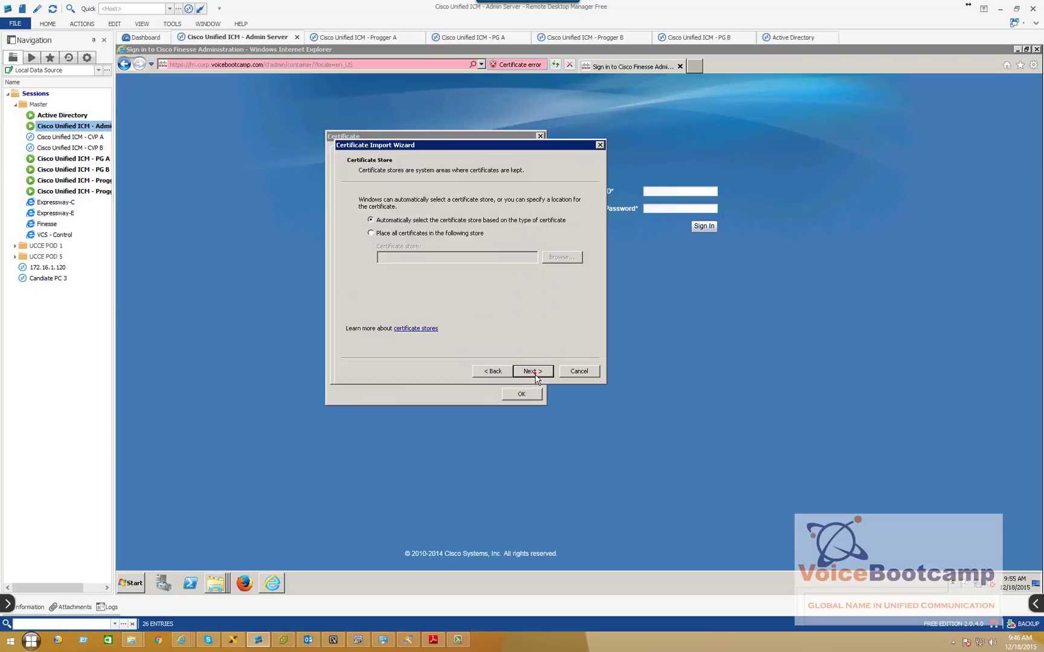
{"action": "left_click", "coordinate": [534, 372]}
{"action": "left_click", "coordinate": [534, 371]}
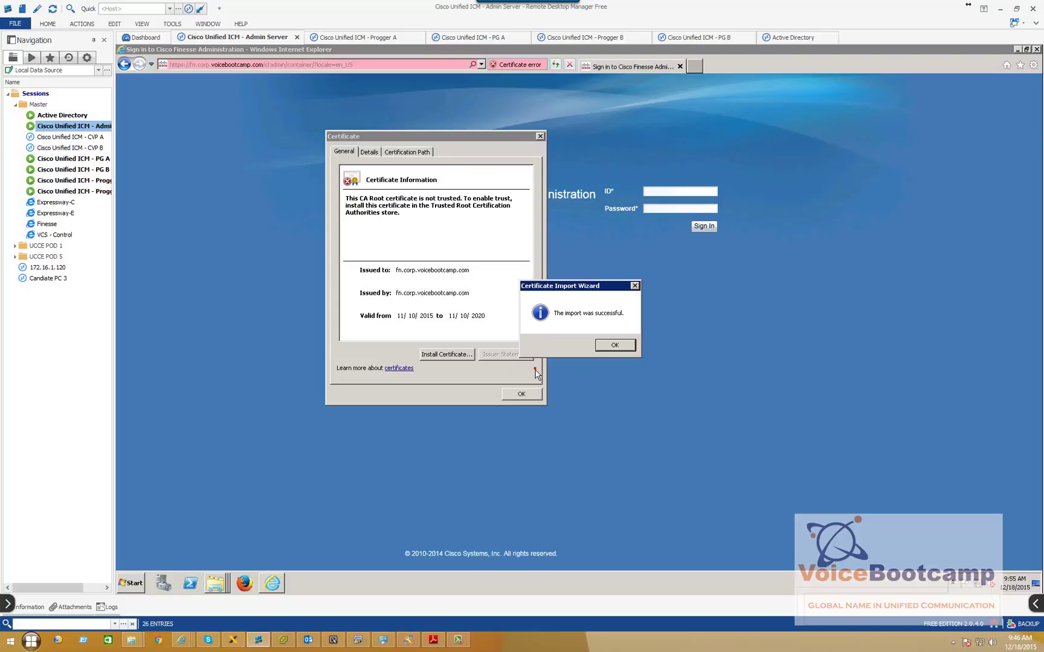
{"action": "left_click", "coordinate": [615, 345]}
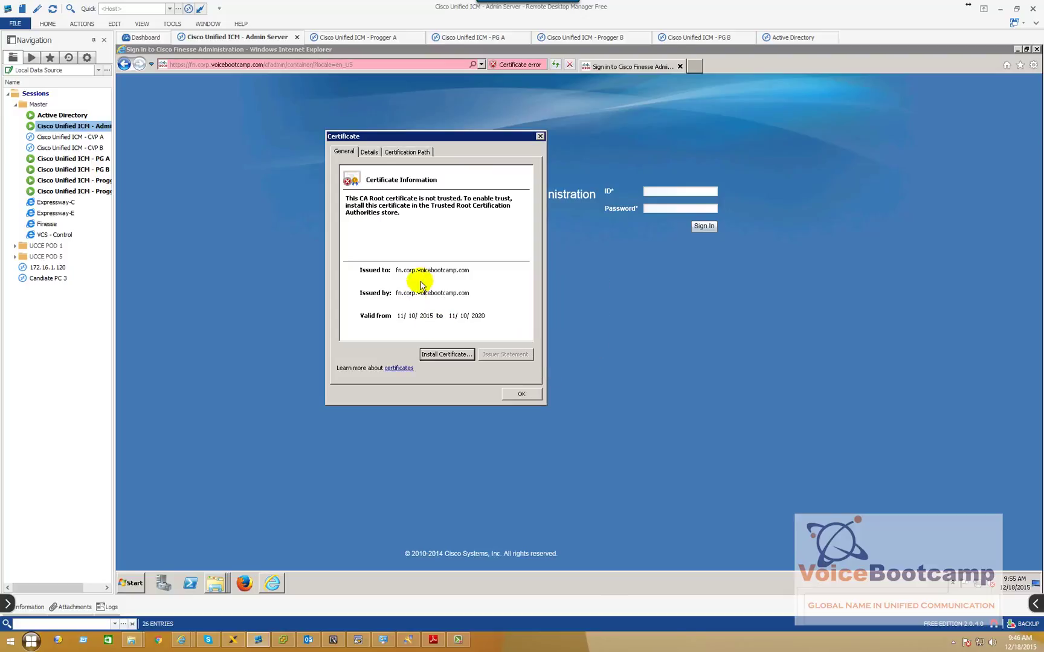
{"action": "left_click", "coordinate": [536, 396]}
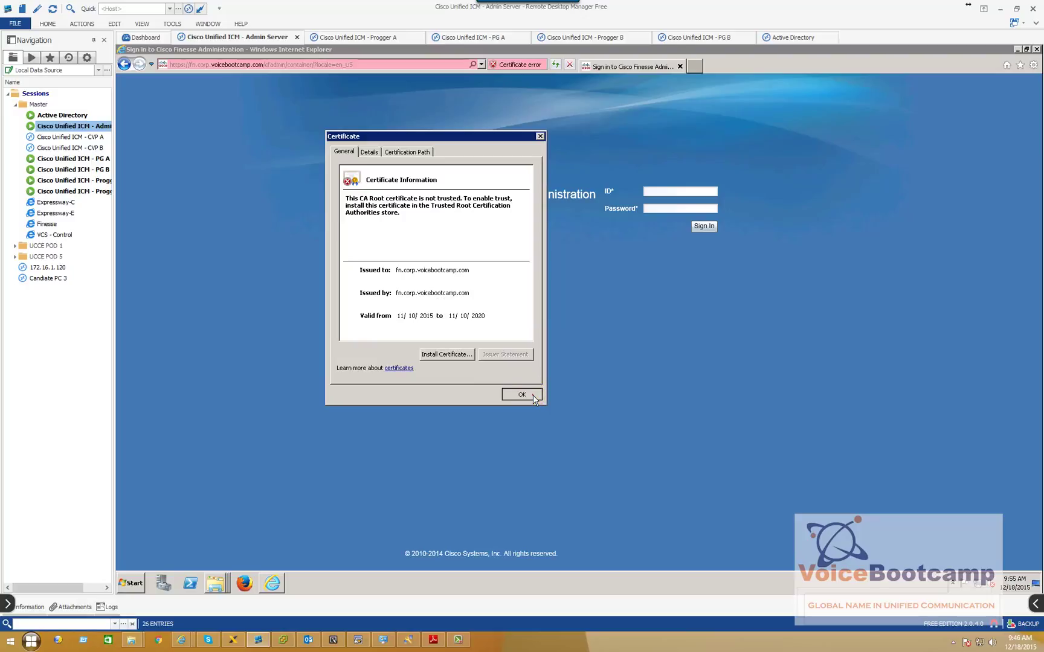
{"action": "left_click", "coordinate": [534, 397]}
{"action": "left_click", "coordinate": [522, 395]}
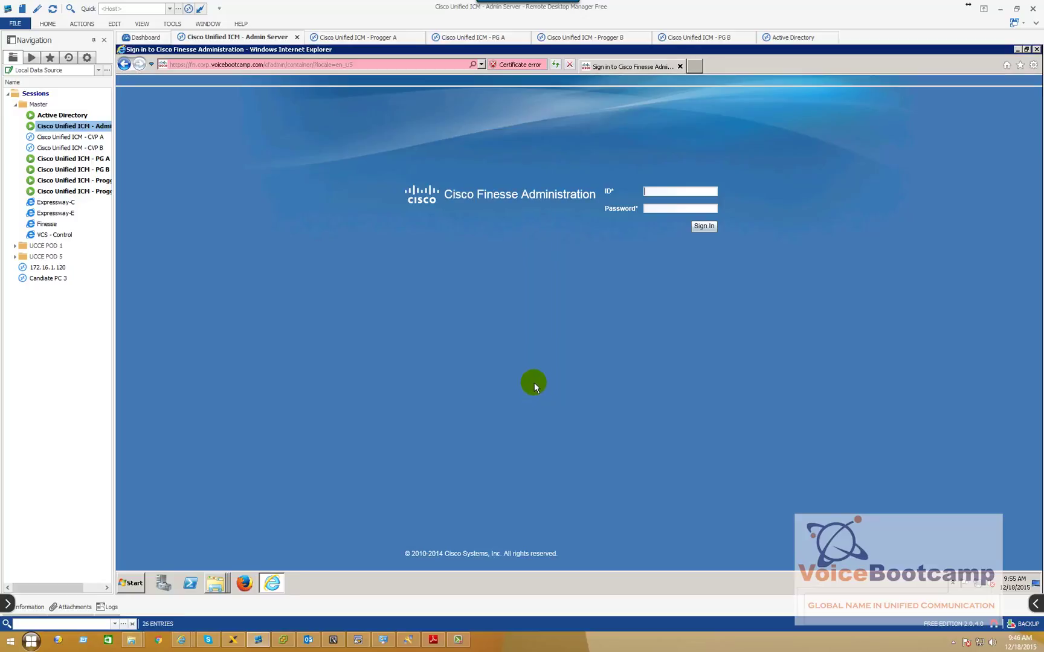
{"action": "key", "text": "alt"}
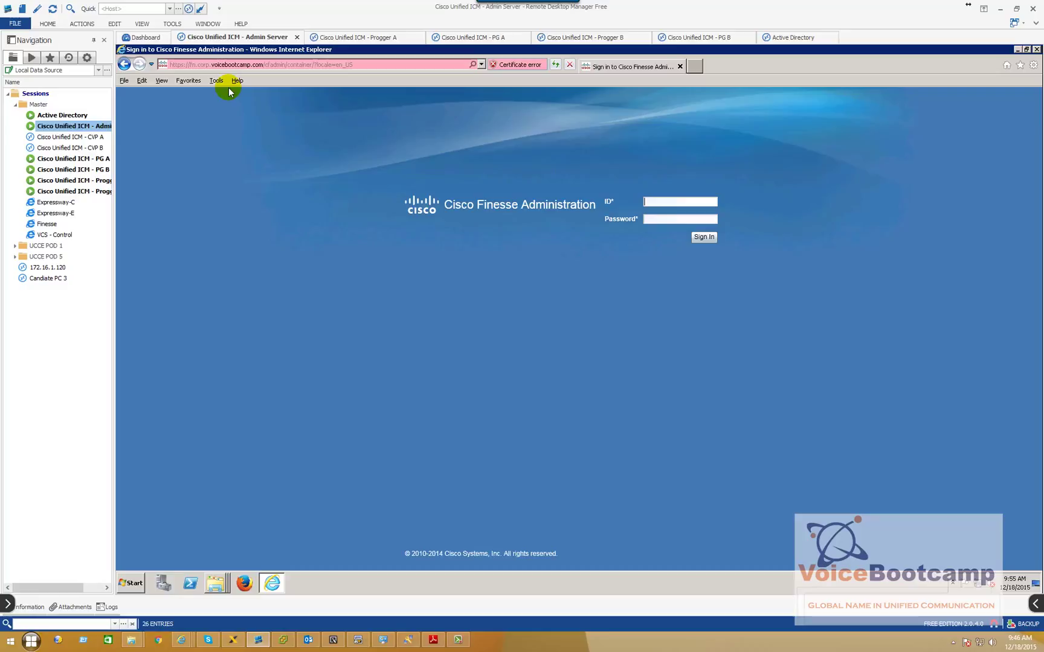
{"action": "left_click", "coordinate": [216, 81]}
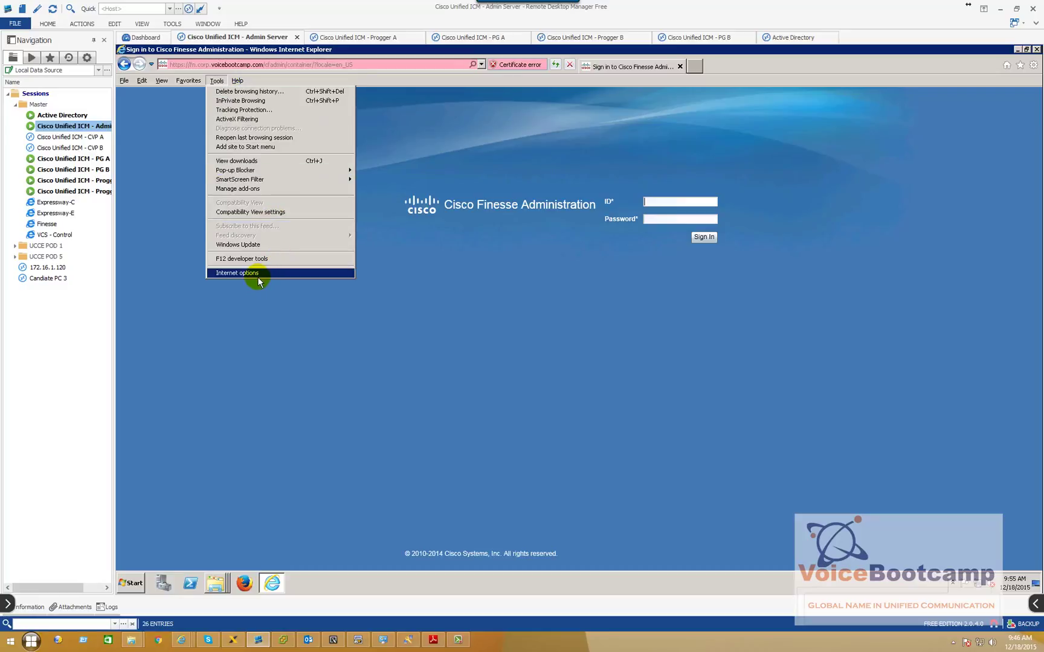
{"action": "left_click", "coordinate": [254, 273]}
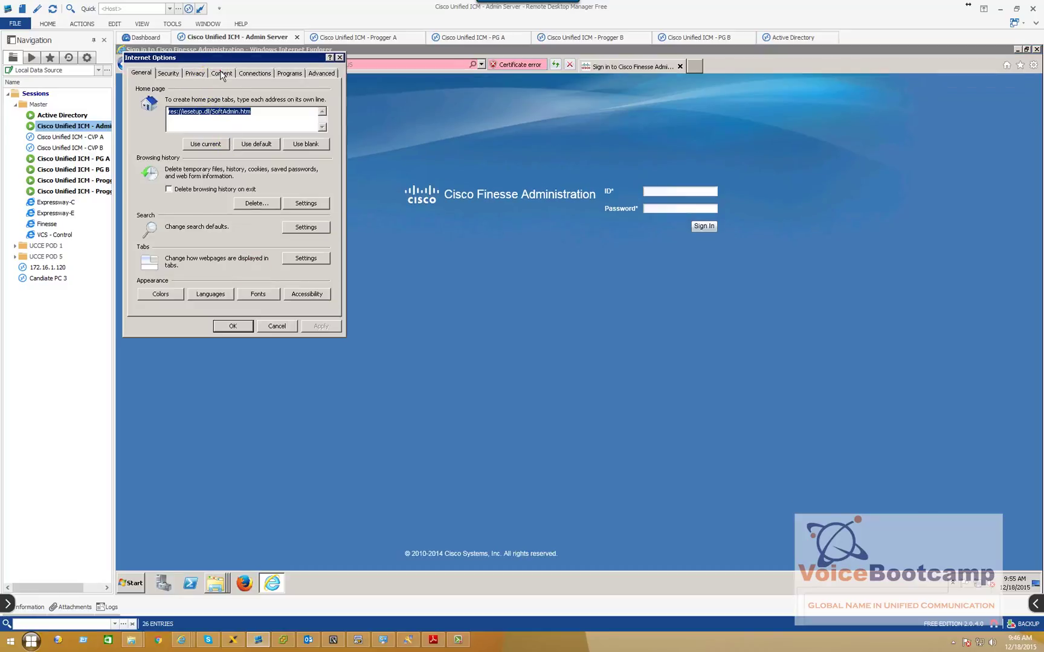
{"action": "left_click", "coordinate": [221, 73]}
{"action": "left_click", "coordinate": [233, 166]}
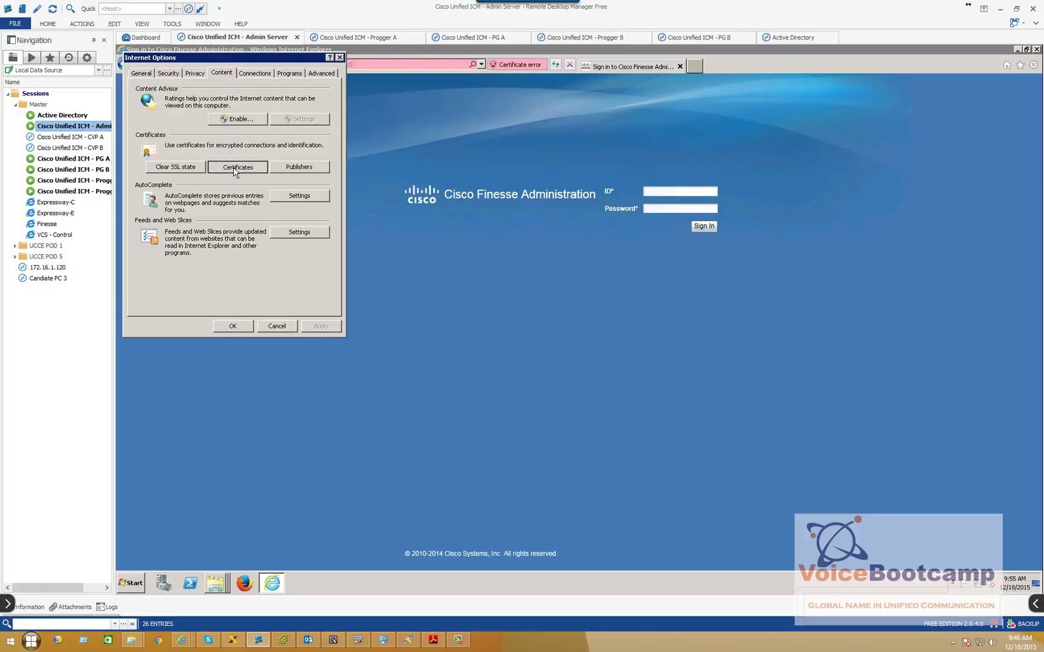
{"action": "left_click_drag", "start_coordinate": [247, 84], "coordinate": [456, 204]}
{"action": "left_click", "coordinate": [384, 221]}
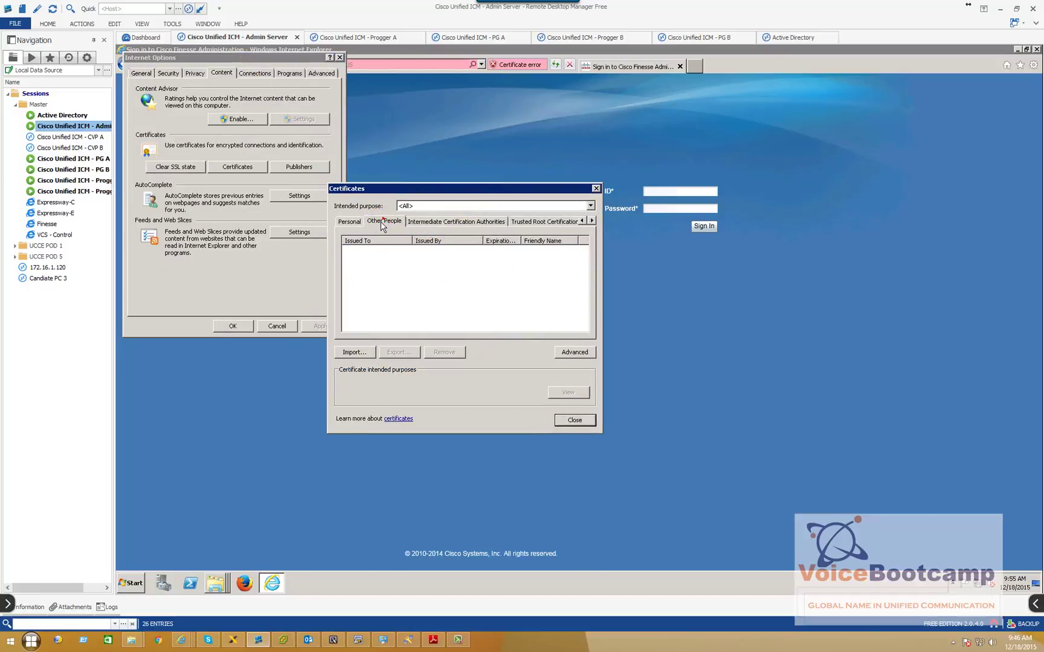
{"action": "left_click", "coordinate": [432, 226]}
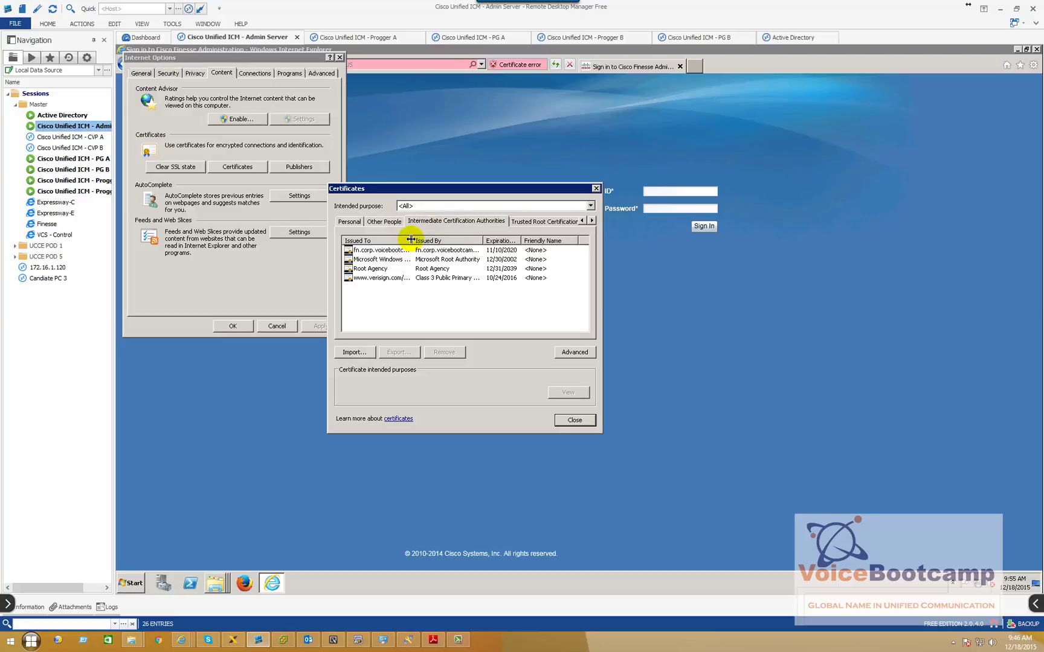
{"action": "left_click_drag", "start_coordinate": [500, 240], "coordinate": [501, 240]}
{"action": "left_click", "coordinate": [361, 251]}
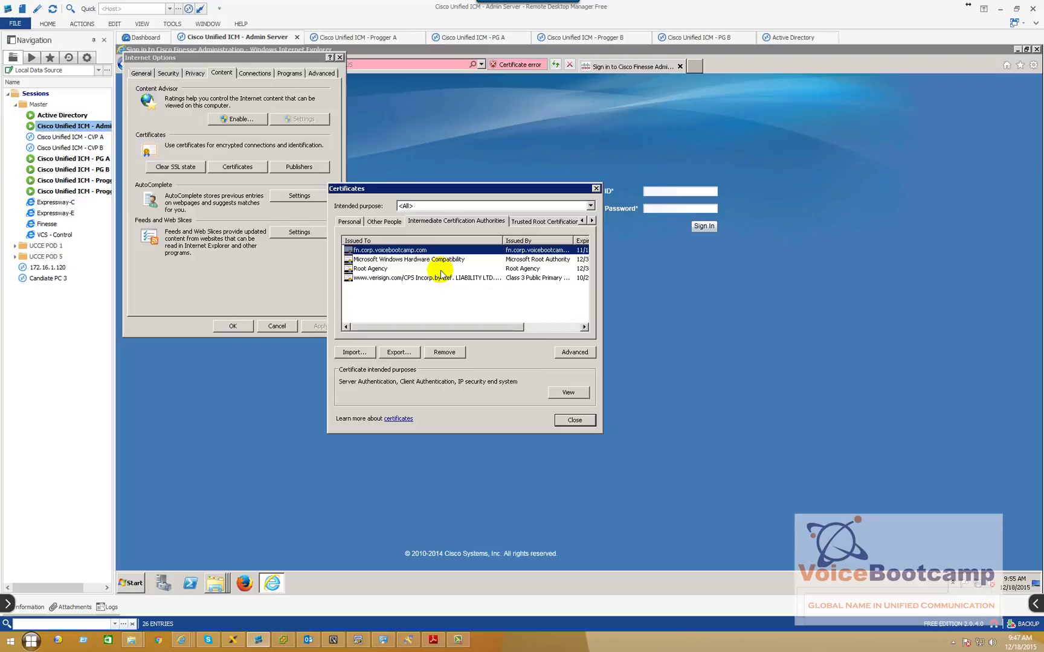
{"action": "left_click", "coordinate": [574, 420]}
{"action": "left_click", "coordinate": [264, 326]}
Sign in to Cisco Finesse Administration with the administrator ID
{"action": "left_click", "coordinate": [673, 191]}
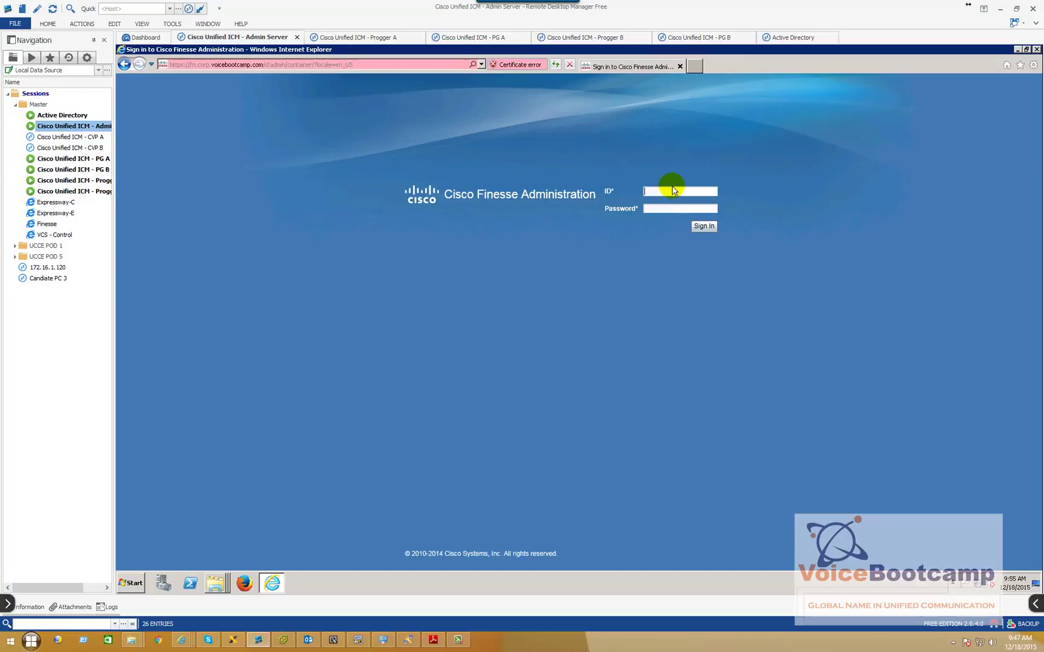
{"action": "type", "text": "administrator"}
{"action": "left_click", "coordinate": [703, 225]}
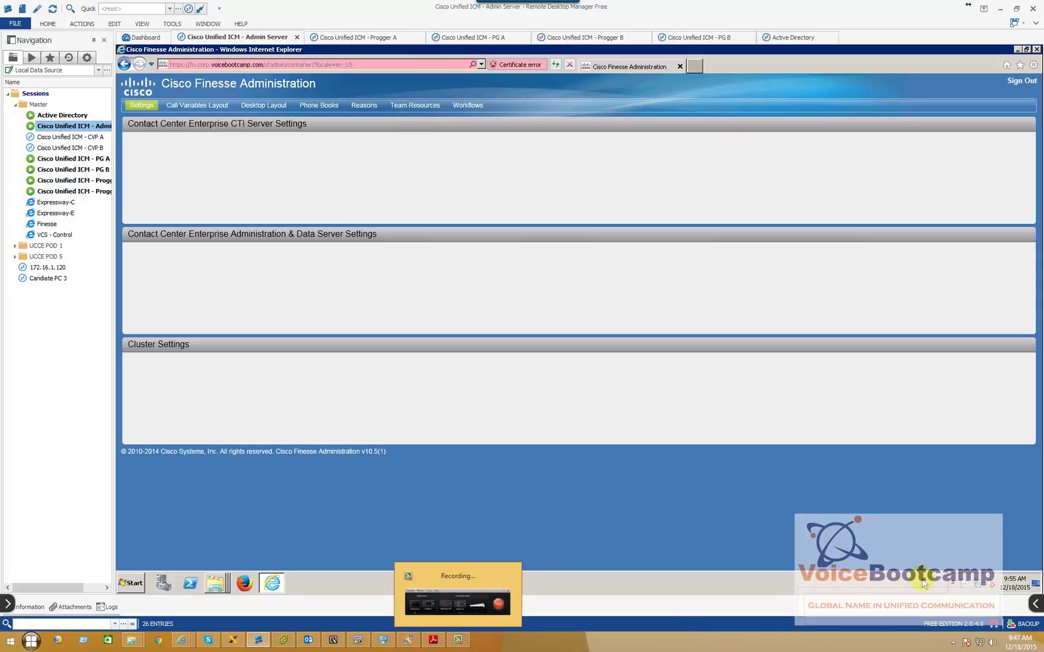
Review Settings: CTI servers 142.100.64.55/142.100.64.65 on port 42027 and AW database vcb_awdb
{"action": "left_click", "coordinate": [1035, 603]}
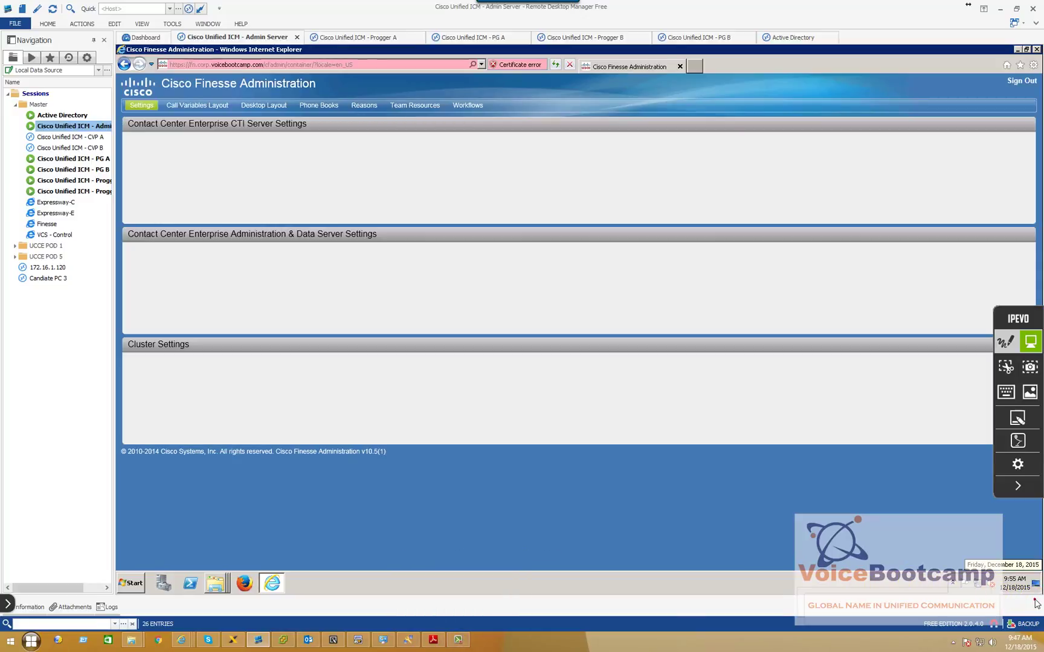
{"action": "left_click", "coordinate": [1018, 421]}
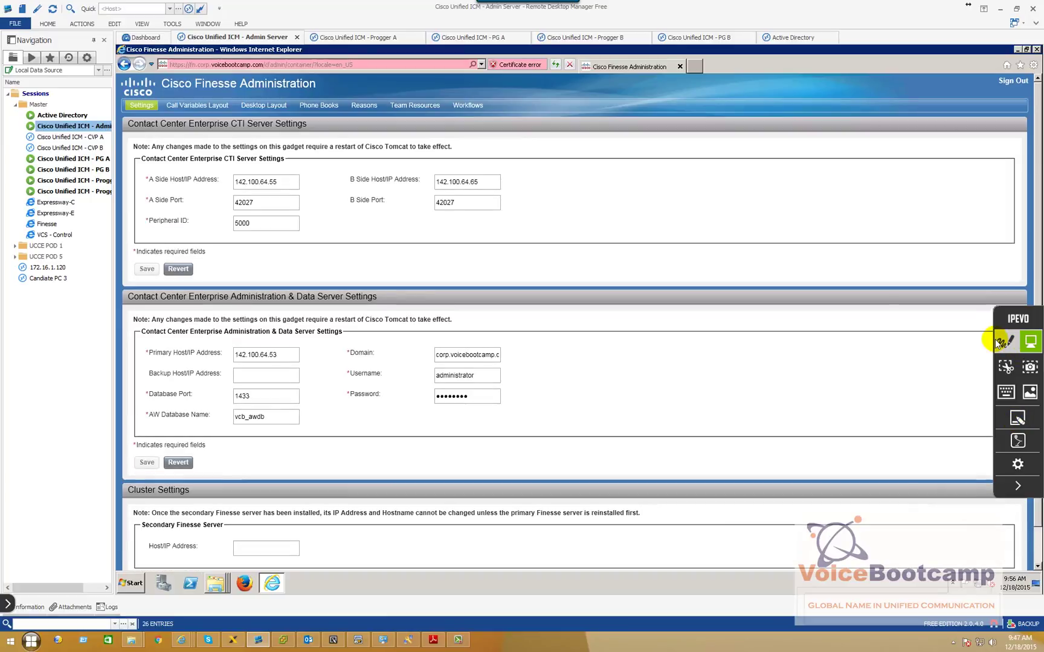
{"action": "left_click", "coordinate": [1017, 486]}
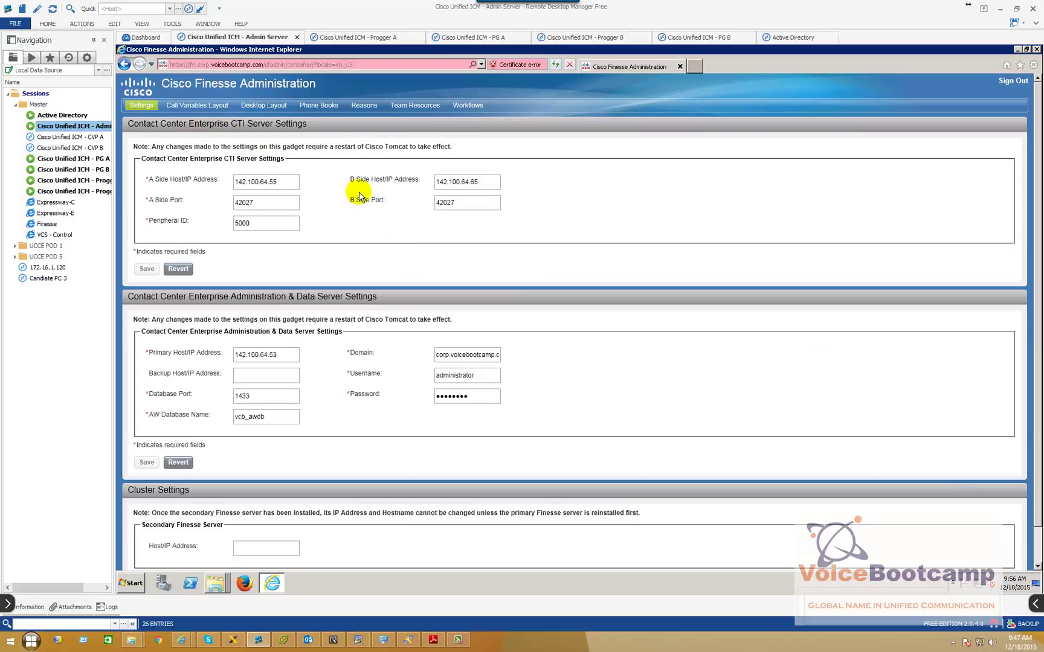
{"action": "left_click_drag", "start_coordinate": [138, 146], "coordinate": [309, 266]}
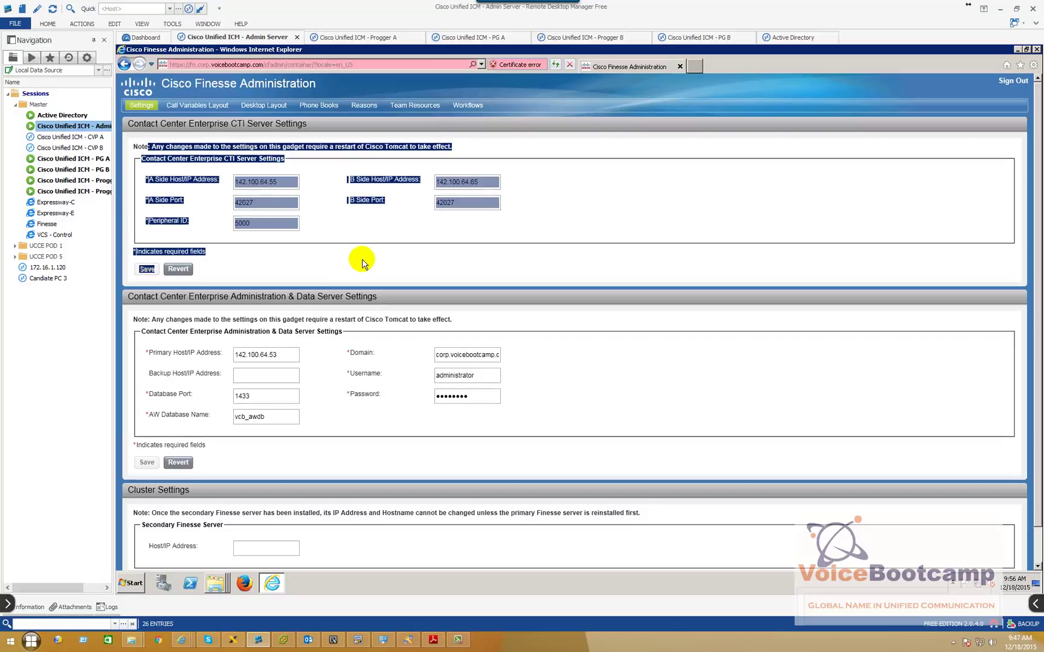
{"action": "left_click", "coordinate": [672, 252]}
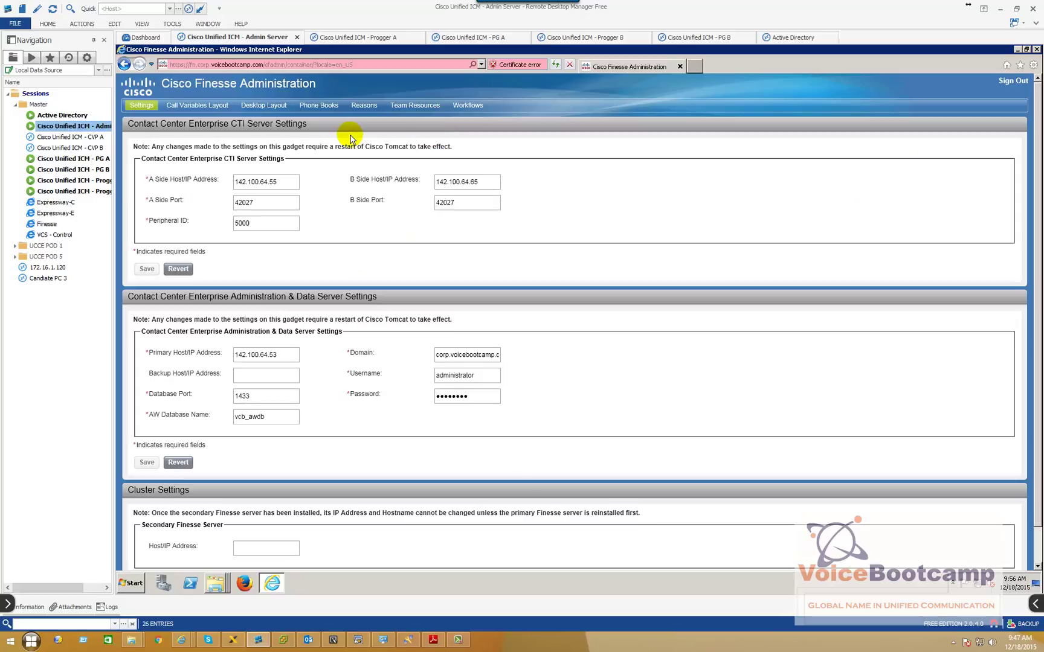
{"action": "key", "text": "alt"}
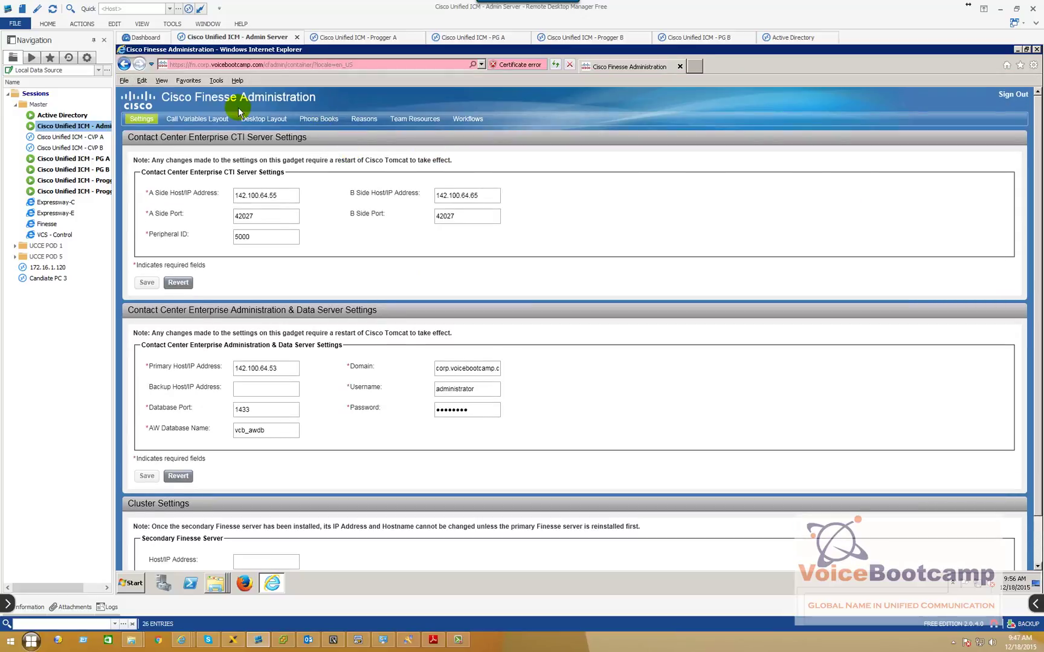
{"action": "left_click", "coordinate": [216, 80]}
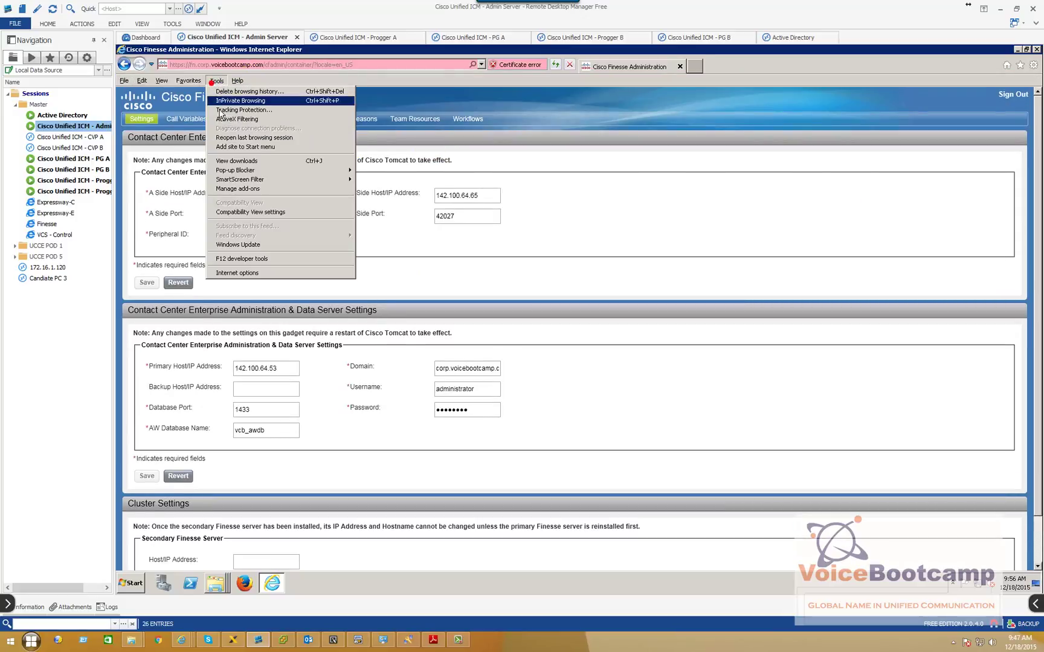
{"action": "left_click", "coordinate": [253, 215]}
{"action": "left_click", "coordinate": [146, 155]}
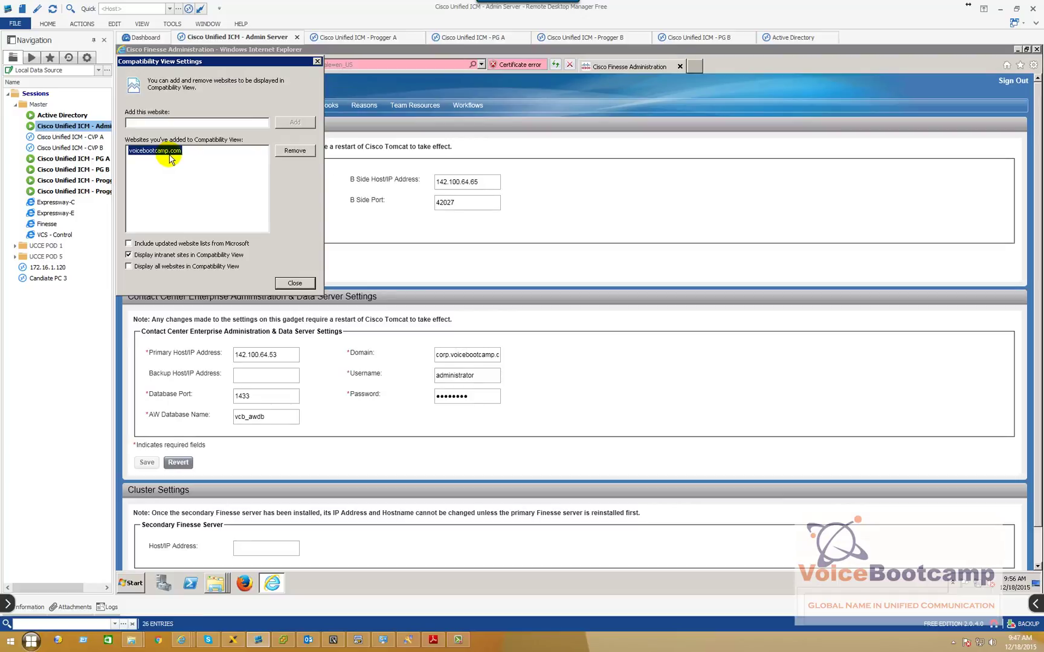
{"action": "left_click", "coordinate": [289, 283]}
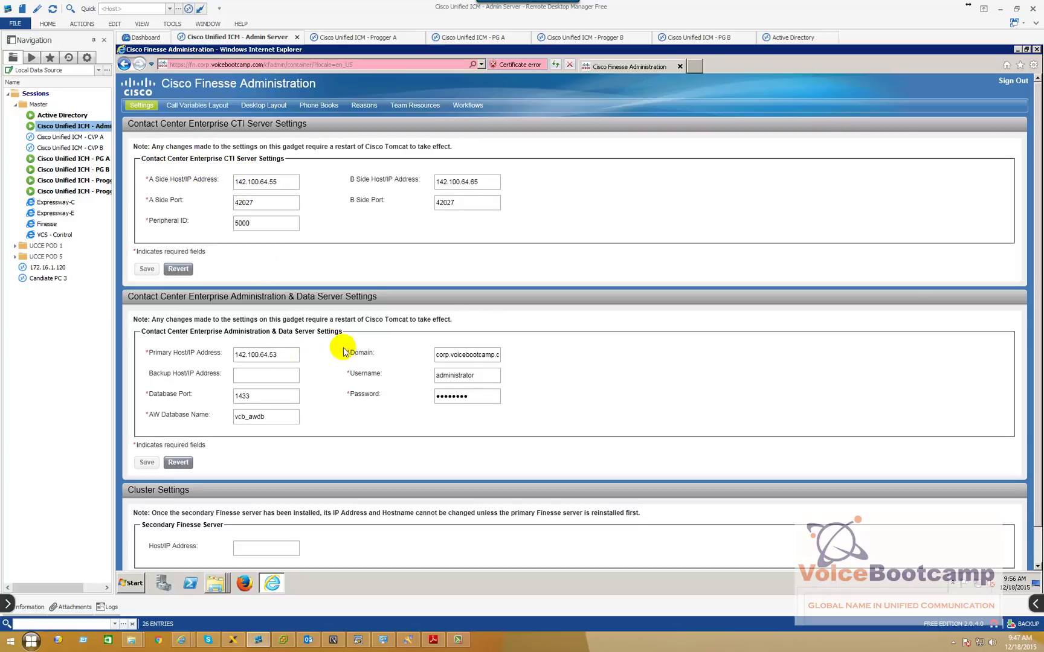
Compare Finesse's CTI A/B side addresses 142.100.64.55 and 142.100.64.65 against PG A's active CTI server
{"action": "left_click_drag", "start_coordinate": [140, 158], "coordinate": [284, 159]}
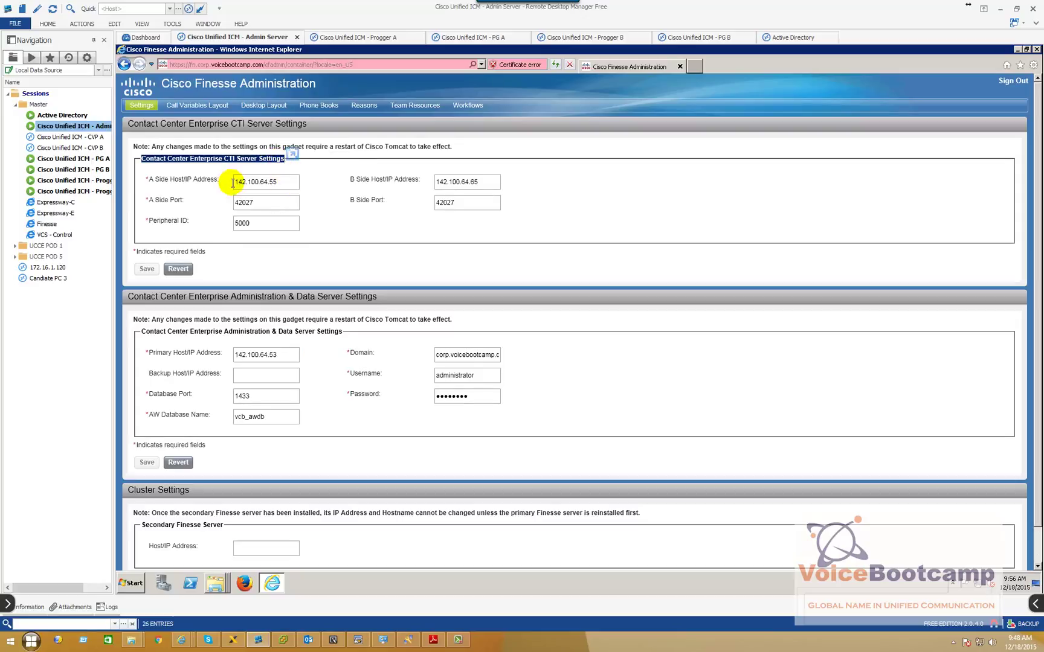
{"action": "left_click", "coordinate": [72, 158]}
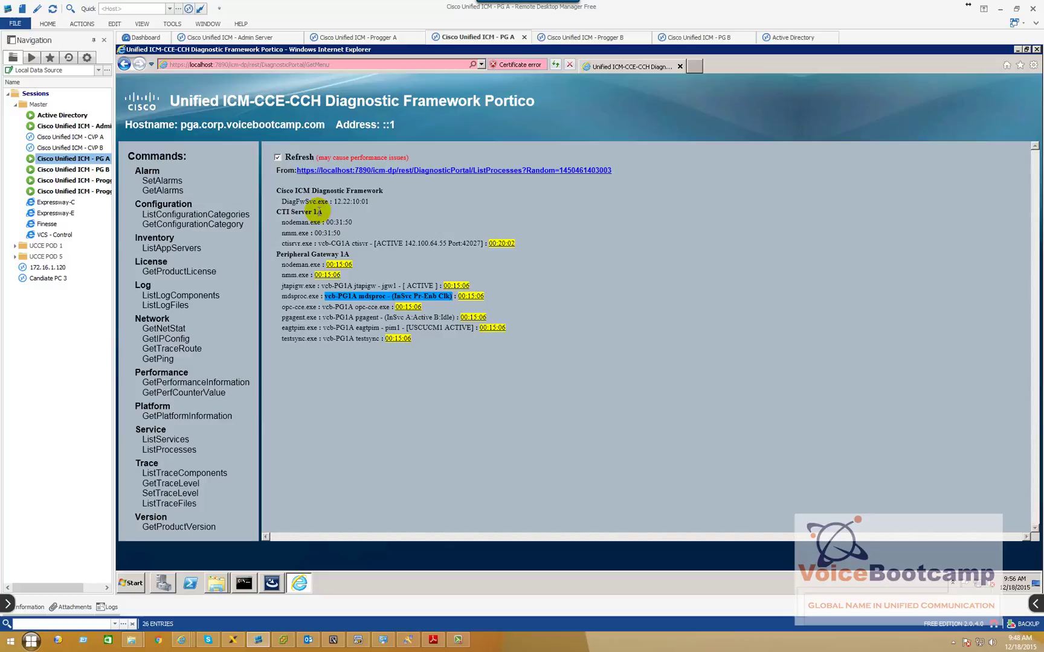
{"action": "left_click_drag", "start_coordinate": [277, 211], "coordinate": [326, 212]}
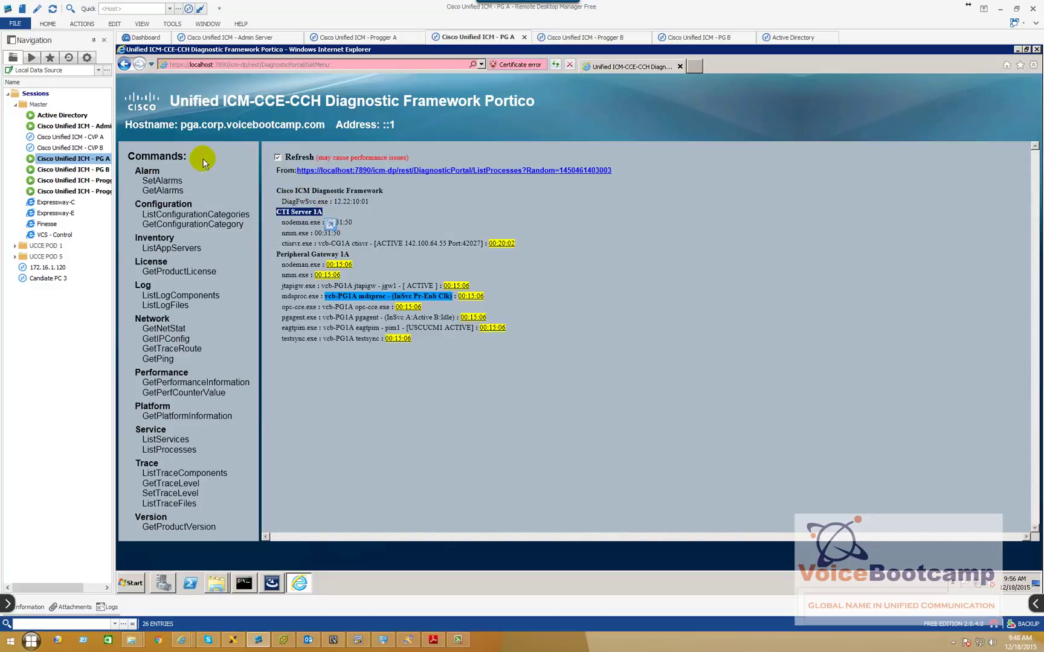
{"action": "left_click_drag", "start_coordinate": [180, 125], "coordinate": [298, 127]}
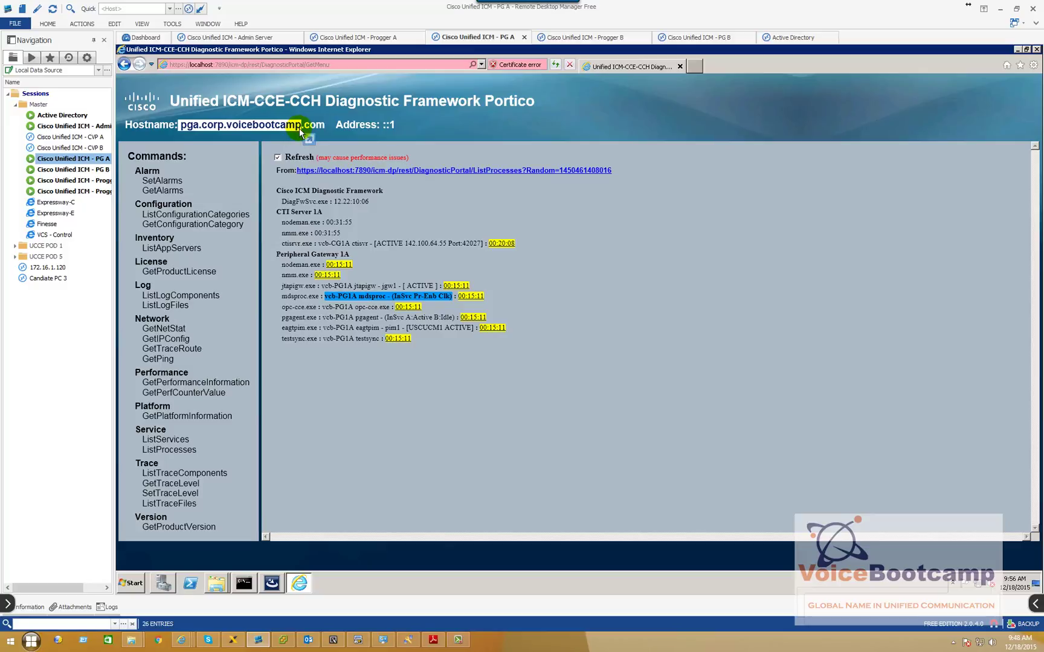
{"action": "left_click", "coordinate": [446, 242]}
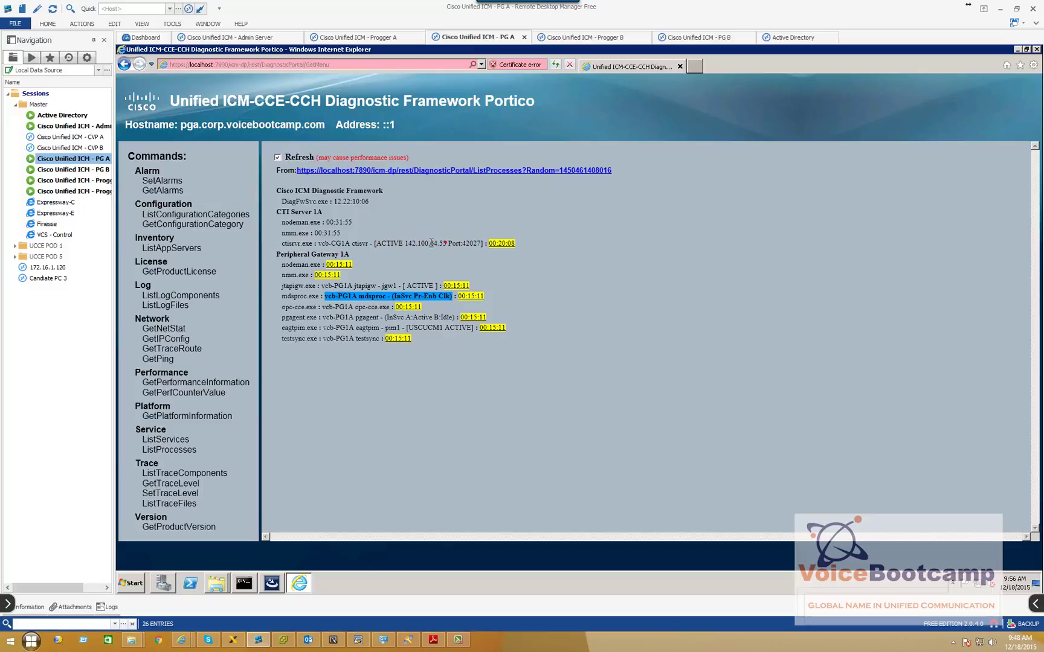
{"action": "left_click_drag", "start_coordinate": [445, 242], "coordinate": [405, 243]}
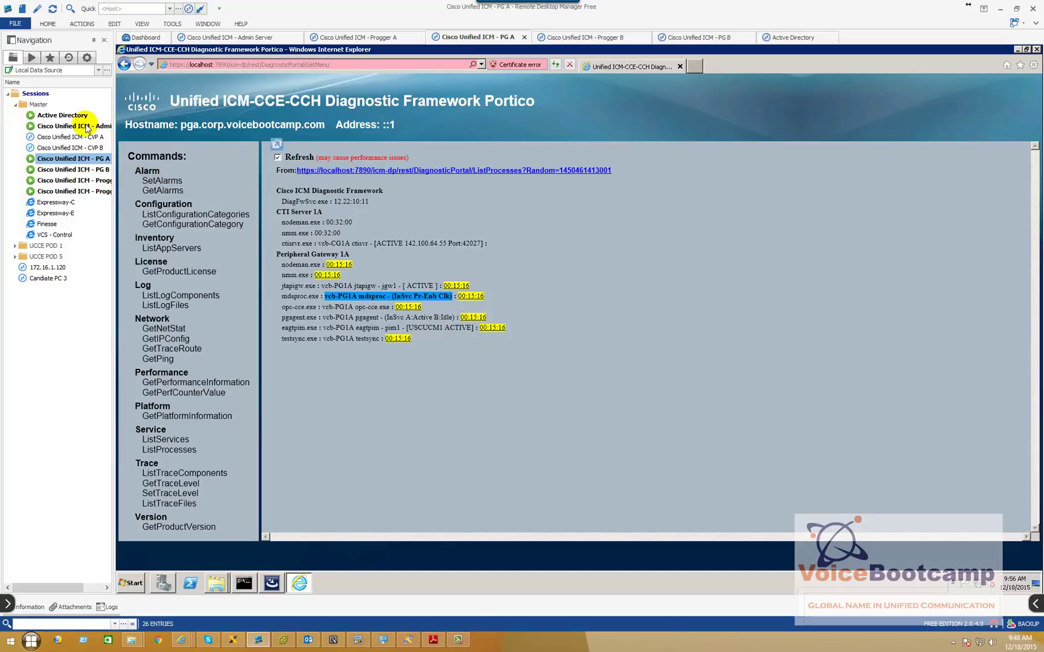
{"action": "double_click", "coordinate": [86, 127]}
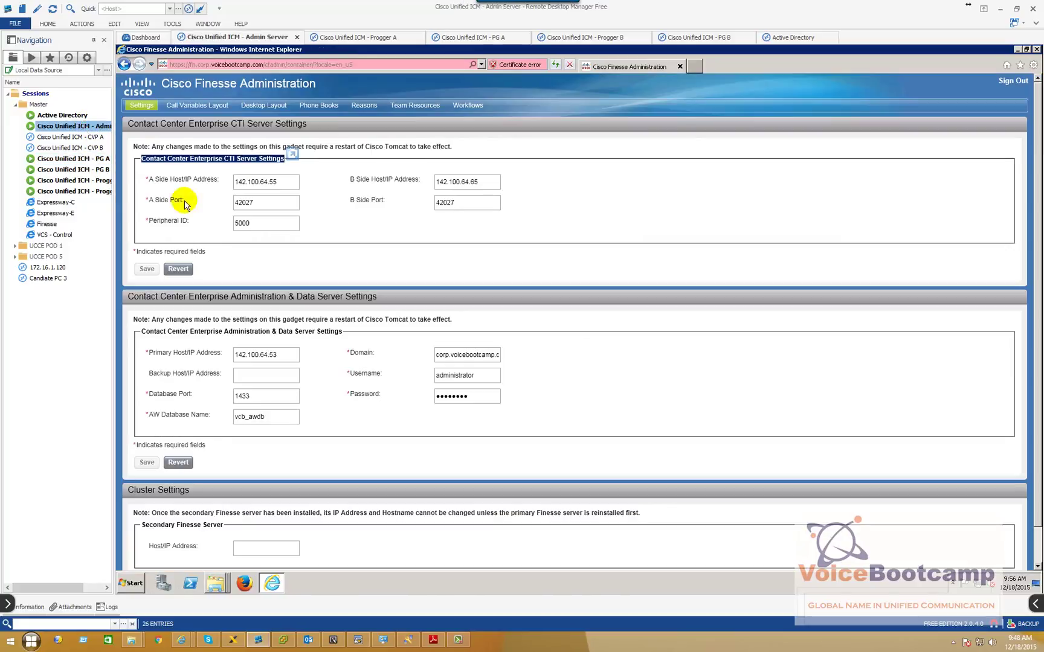
{"action": "left_click", "coordinate": [281, 182]}
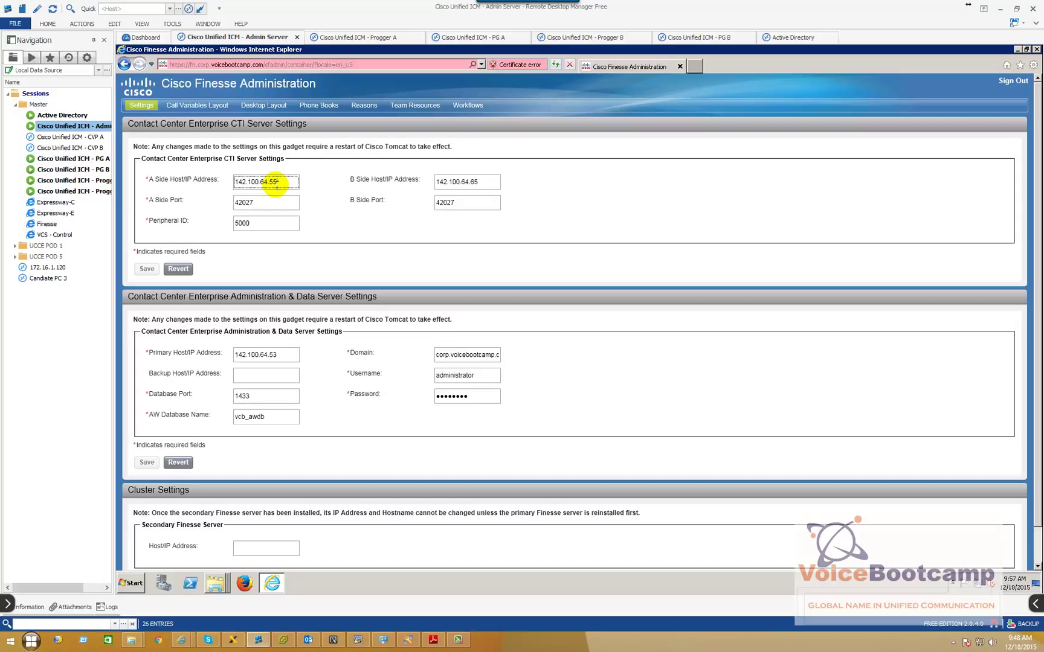
{"action": "left_click_drag", "start_coordinate": [284, 181], "coordinate": [227, 183]}
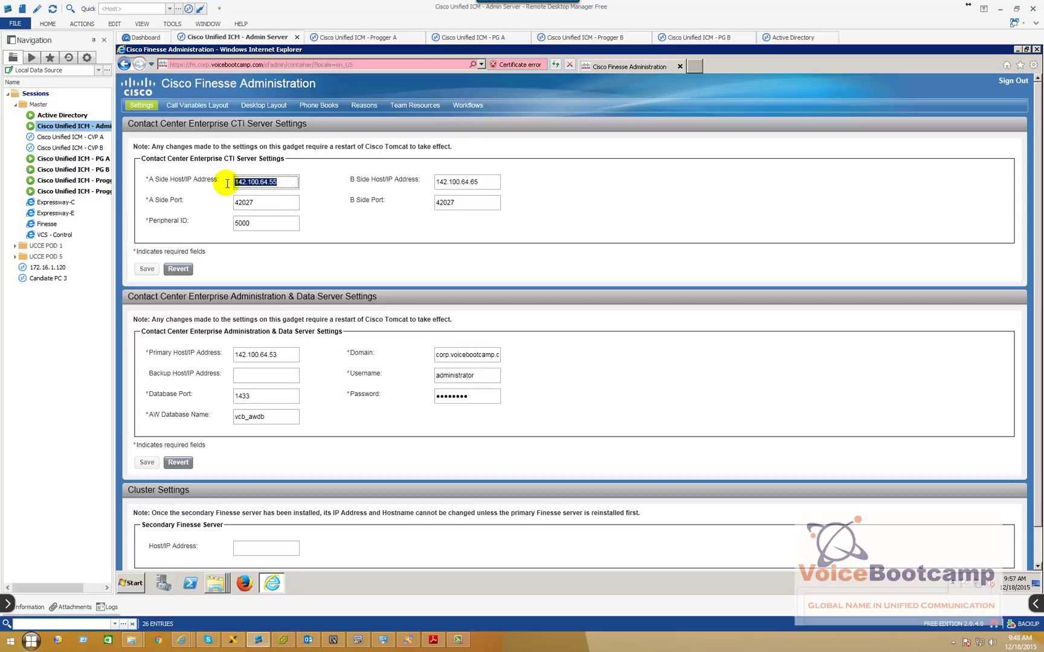
{"action": "left_click_drag", "start_coordinate": [494, 182], "coordinate": [432, 183]}
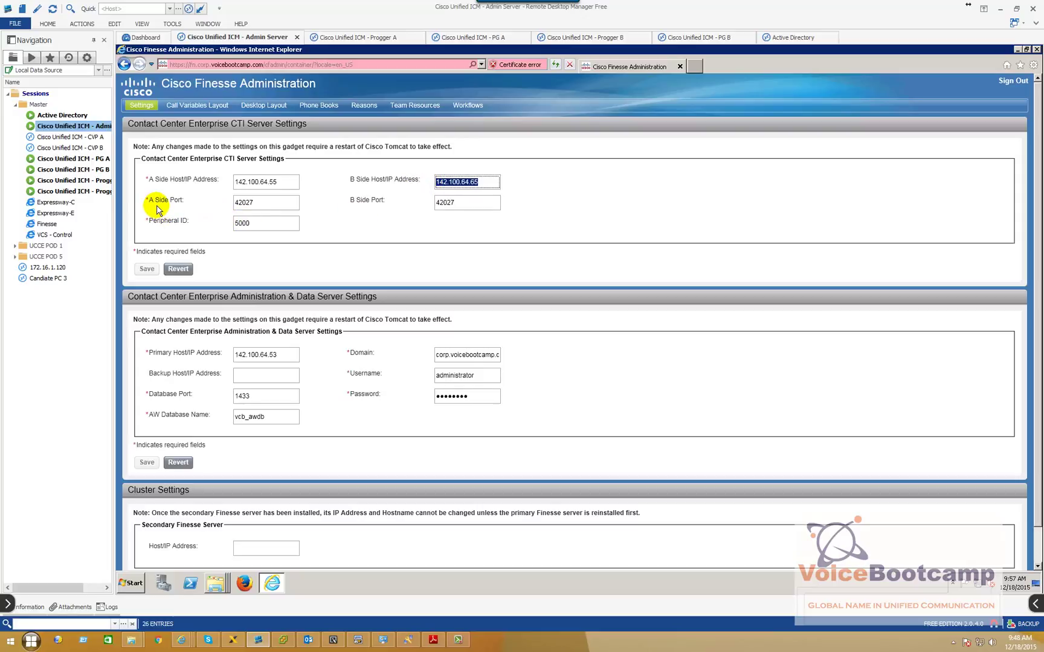
Confirm CTI port 42027 on both sides and Peripheral ID 5000, then show the desktop
{"action": "double_click", "coordinate": [85, 161]}
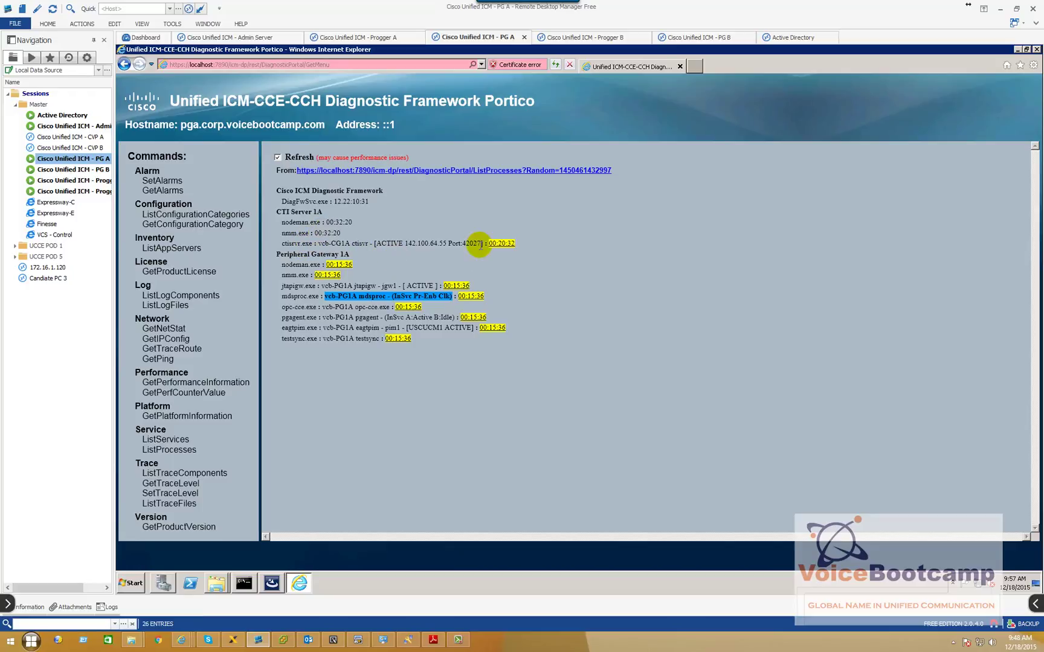
{"action": "left_click_drag", "start_coordinate": [469, 245], "coordinate": [448, 243]}
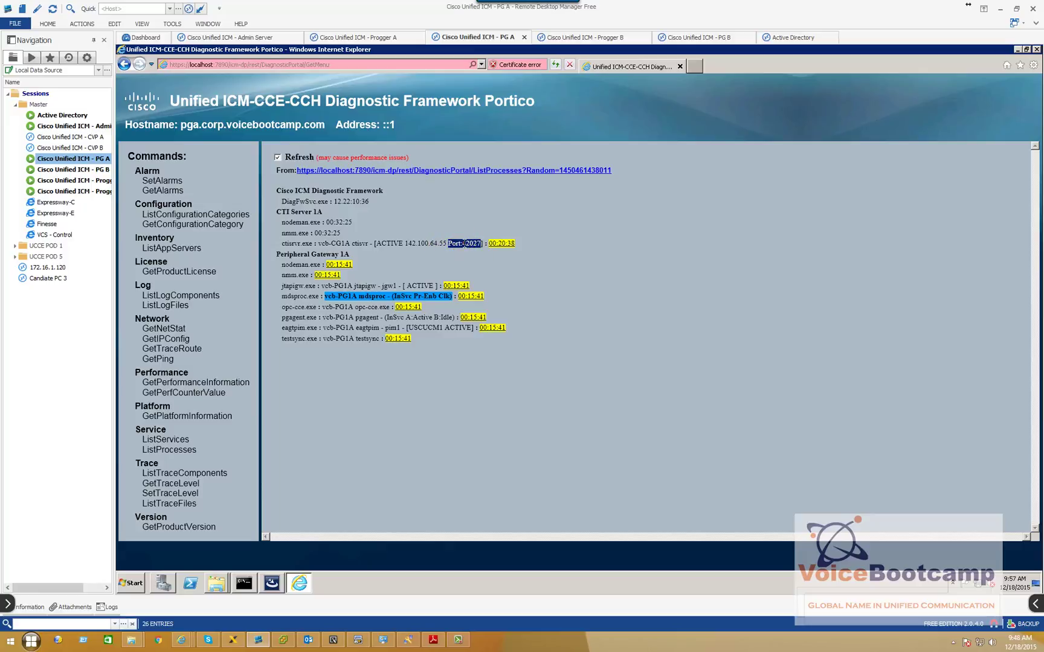
{"action": "double_click", "coordinate": [90, 126]}
{"action": "double_click", "coordinate": [260, 203]}
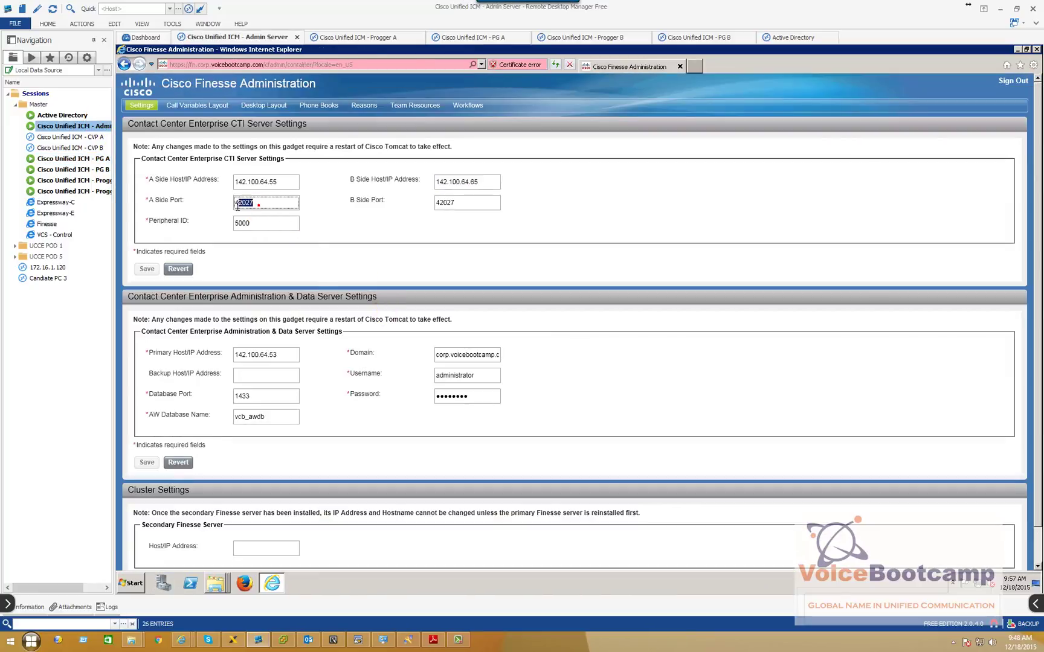
{"action": "double_click", "coordinate": [477, 204]}
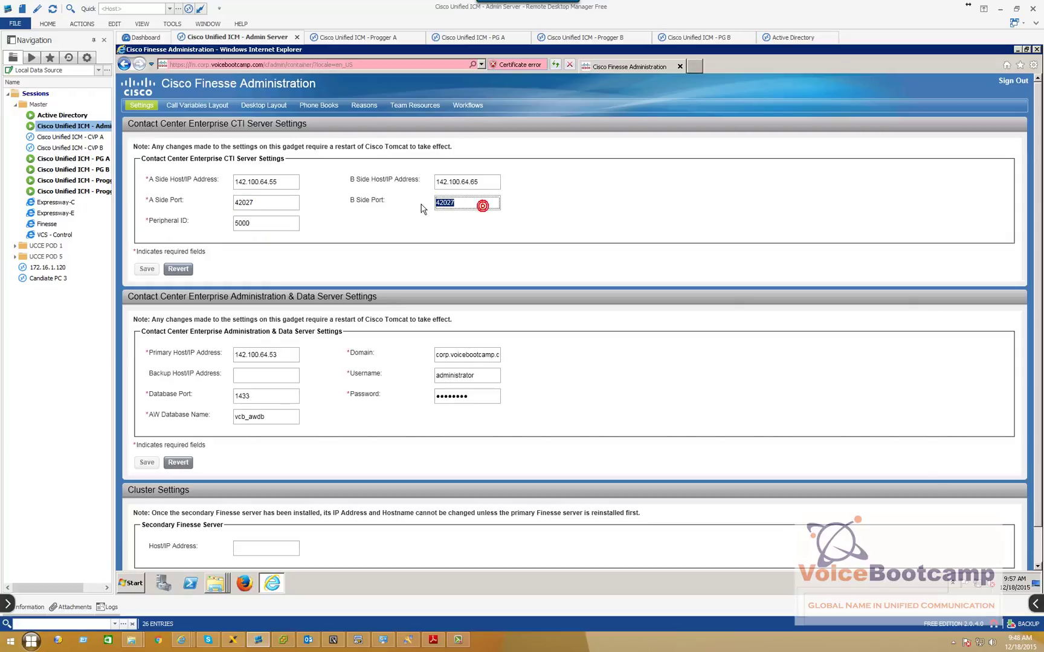
{"action": "double_click", "coordinate": [258, 223]}
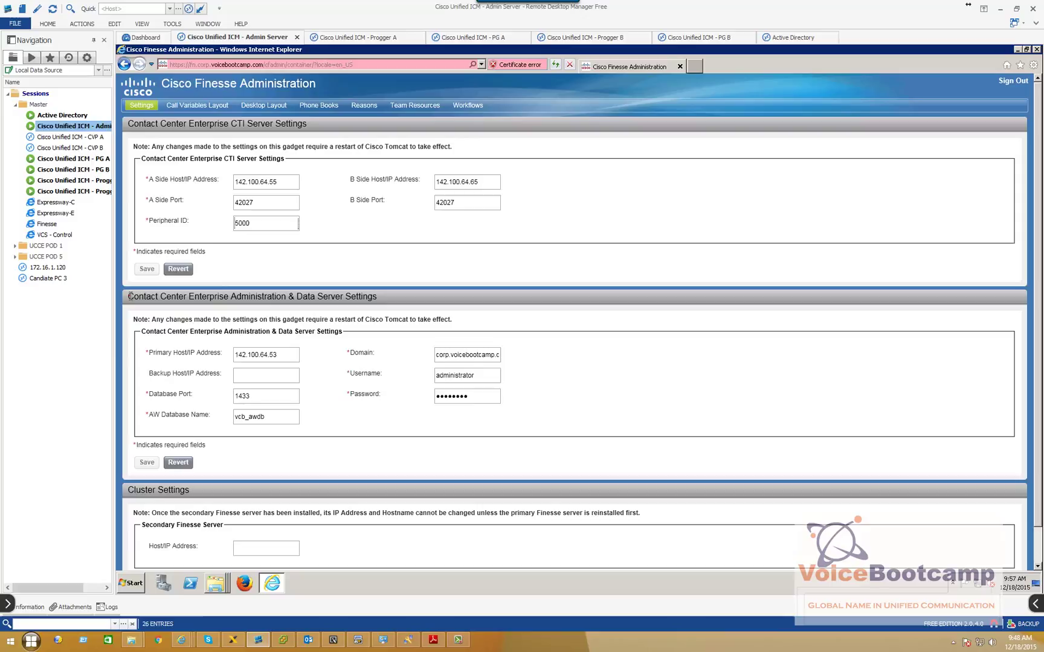
{"action": "left_click_drag", "start_coordinate": [156, 294], "coordinate": [387, 294]}
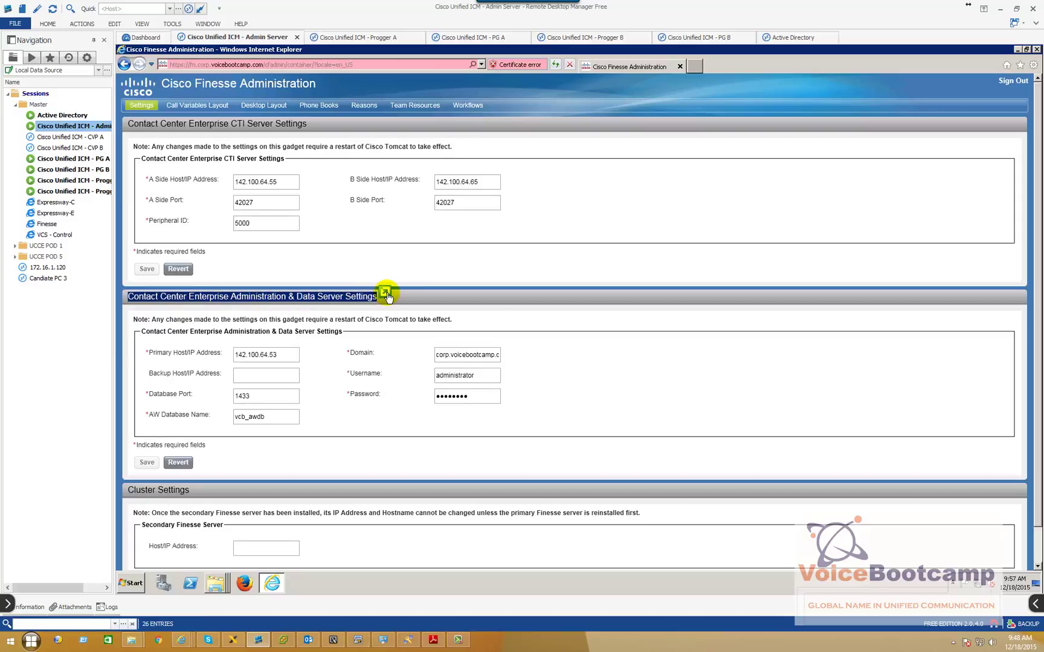
{"action": "right_click", "coordinate": [358, 577]}
{"action": "left_click", "coordinate": [374, 533]}
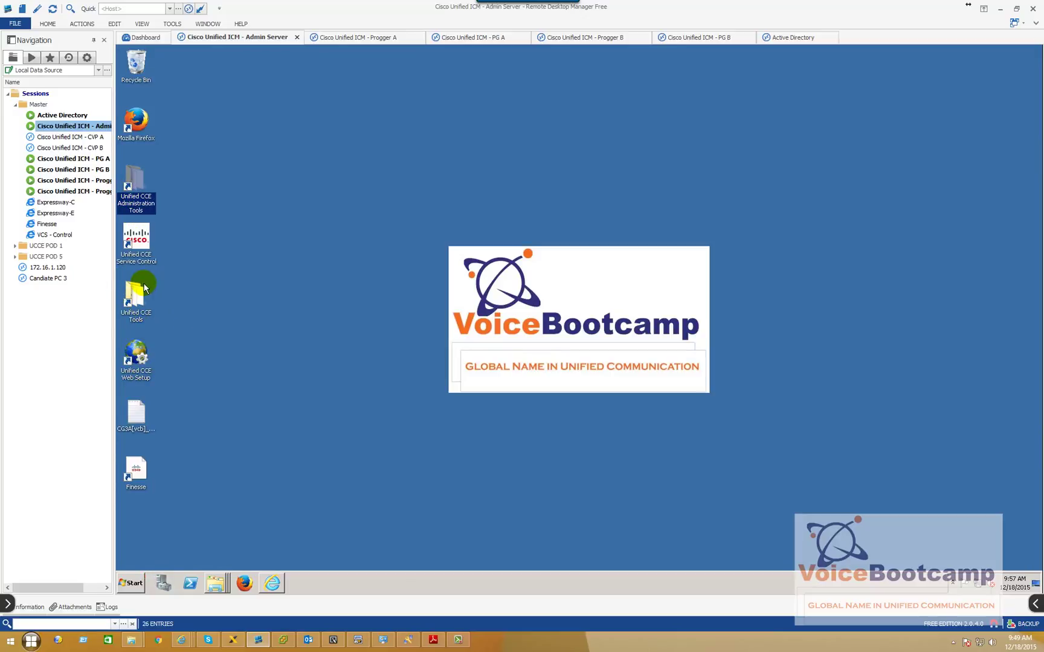
Launch ICMdba from Unified CCE Tools and expand vcb > Administration & Data Server to select vcb_awdb
{"action": "left_click", "coordinate": [137, 322]}
{"action": "double_click", "coordinate": [138, 321]}
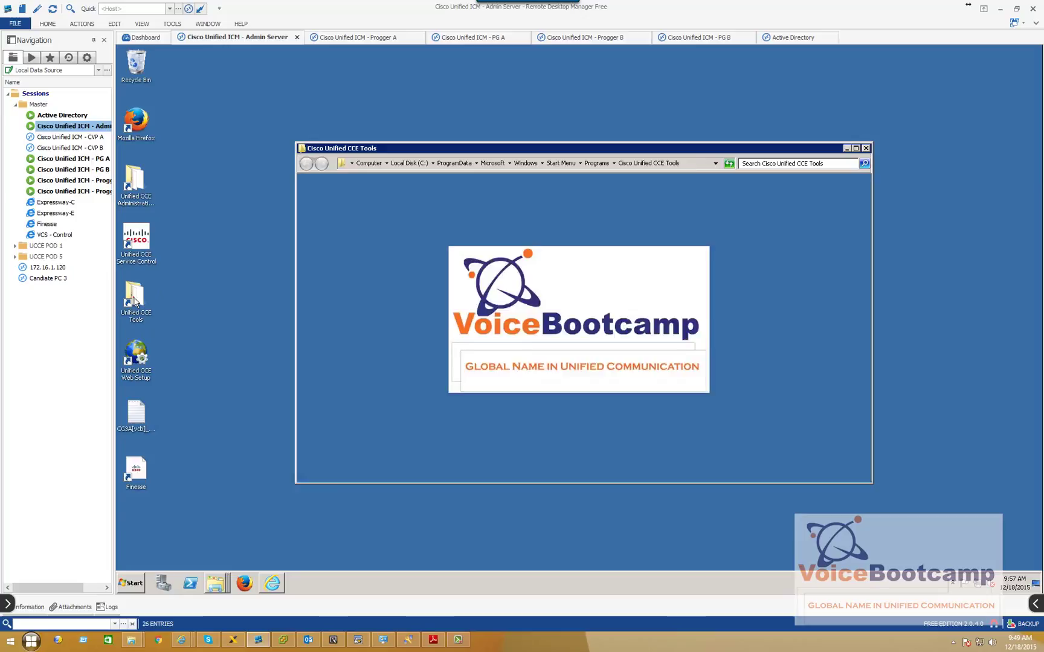
{"action": "left_click", "coordinate": [409, 273]}
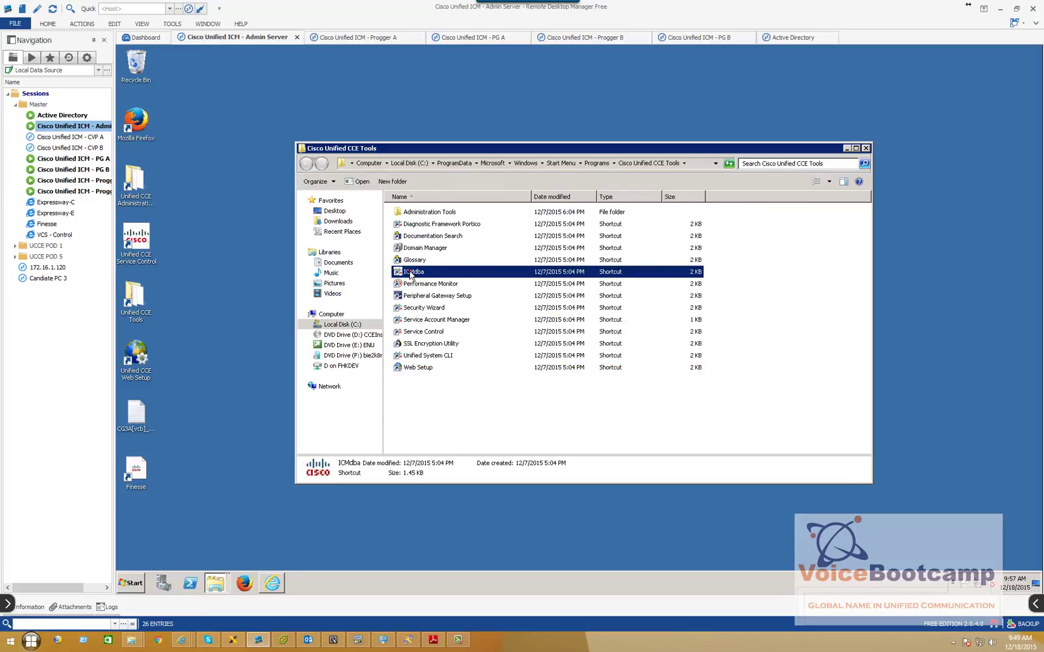
{"action": "double_click", "coordinate": [402, 273]}
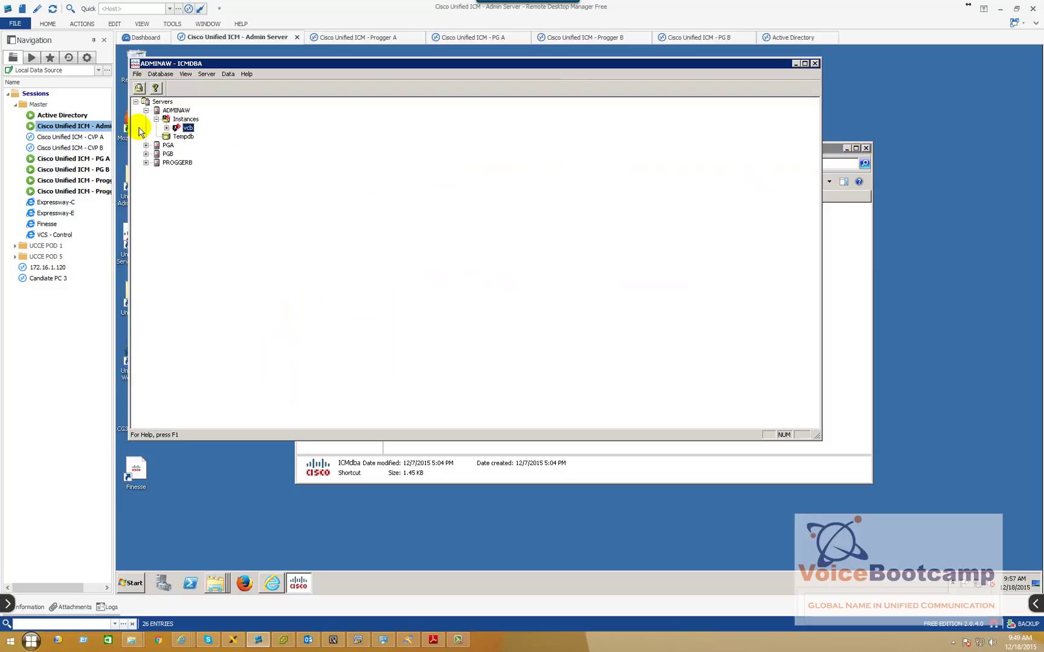
{"action": "left_click", "coordinate": [166, 128]}
{"action": "left_click", "coordinate": [177, 136]}
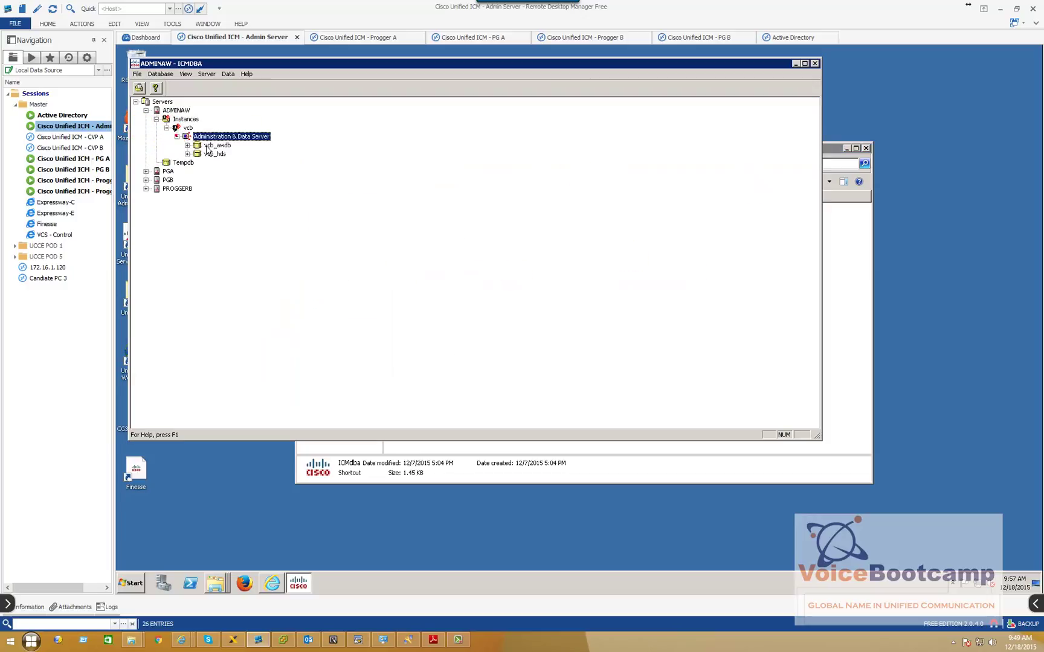
{"action": "left_click", "coordinate": [222, 137]}
{"action": "left_click", "coordinate": [211, 146]}
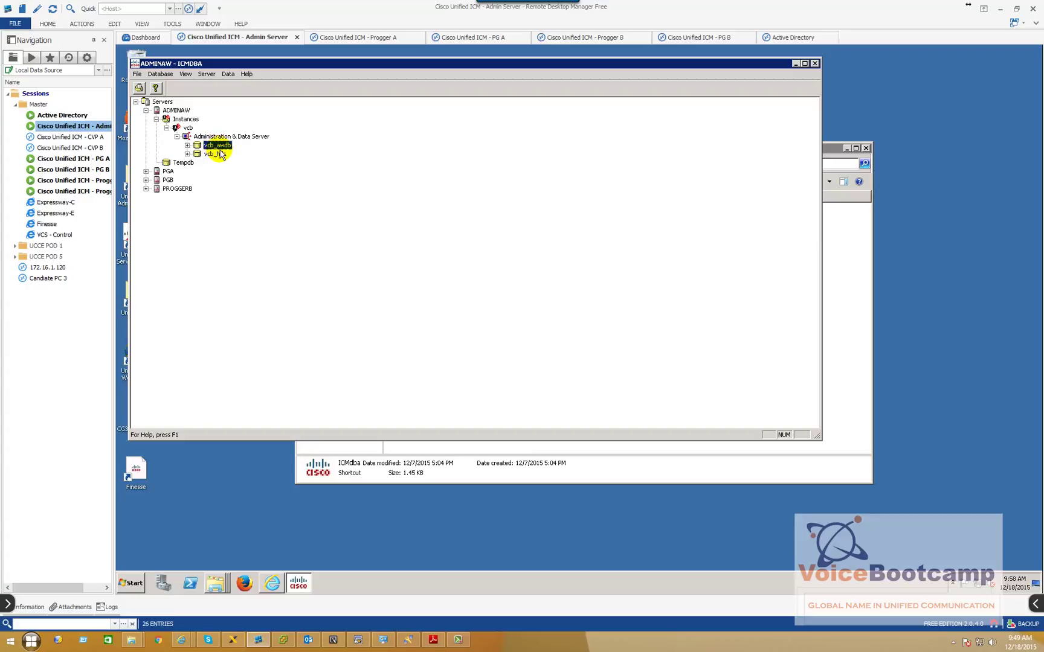
Review the AW Database Name, Database Port 1433 and primary host 142.100.64.53 in Finesse
{"action": "left_click", "coordinate": [272, 581]}
{"action": "left_click", "coordinate": [255, 416]}
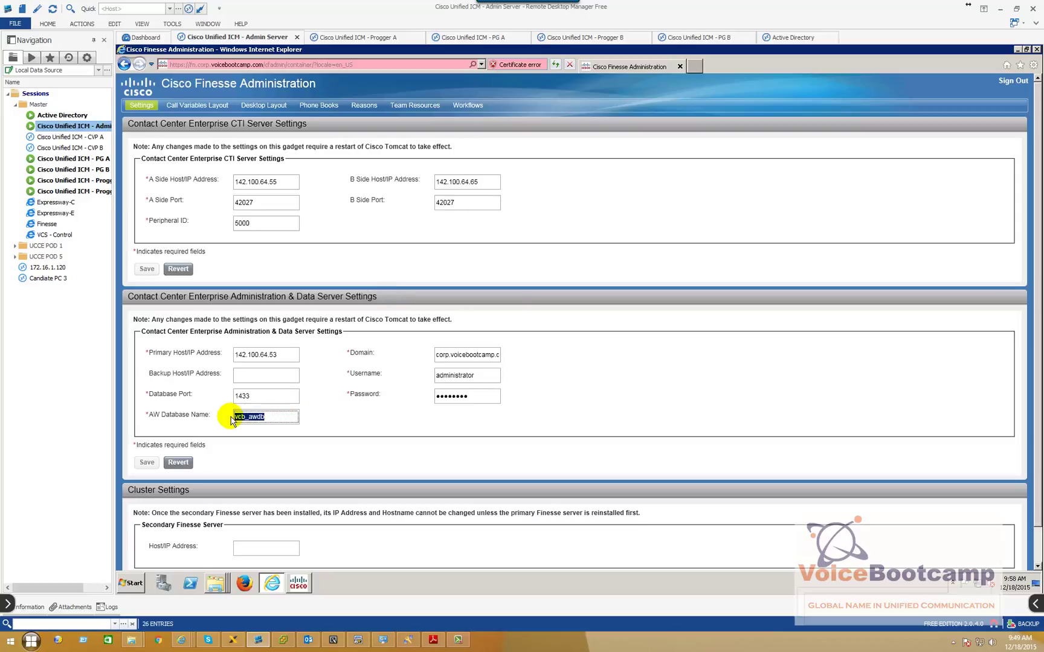
{"action": "double_click", "coordinate": [236, 396]}
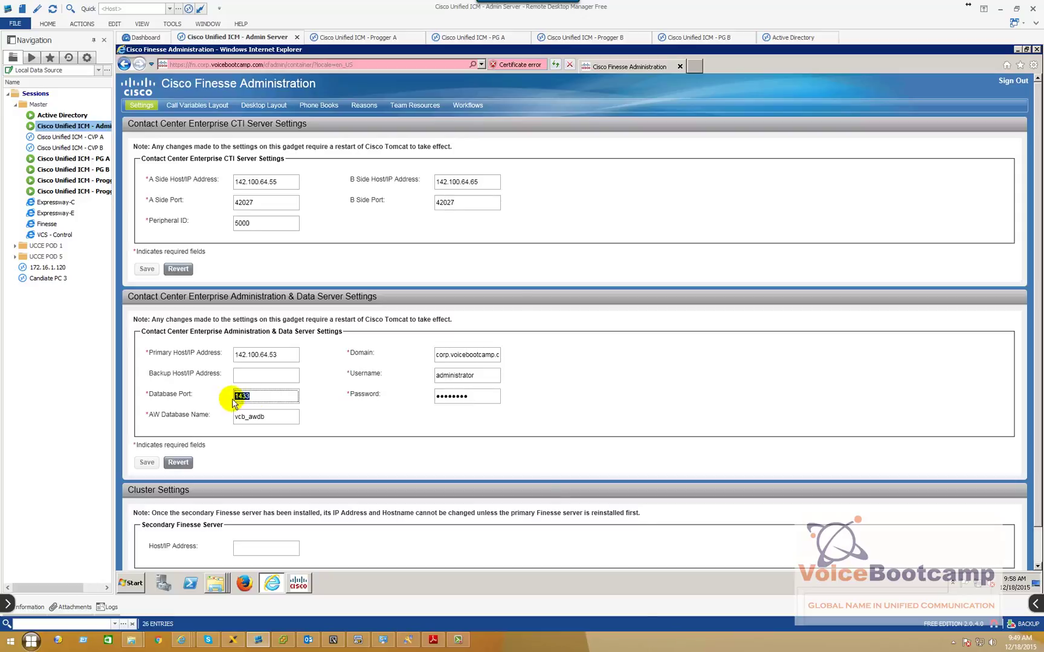
{"action": "left_click", "coordinate": [280, 355]}
{"action": "double_click", "coordinate": [280, 355]}
{"action": "key", "text": "ctrl+c"}
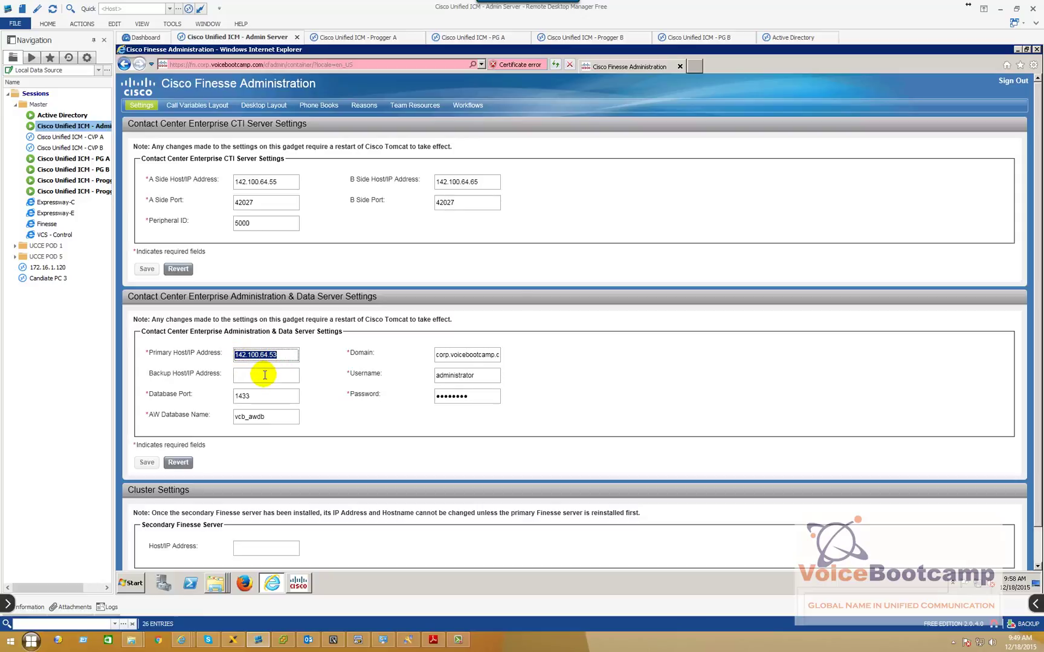
Paste the primary address into Backup Host/IP, clear it again, and check the Domain value
{"action": "left_click", "coordinate": [264, 375]}
{"action": "key", "text": "ctrl+v"}
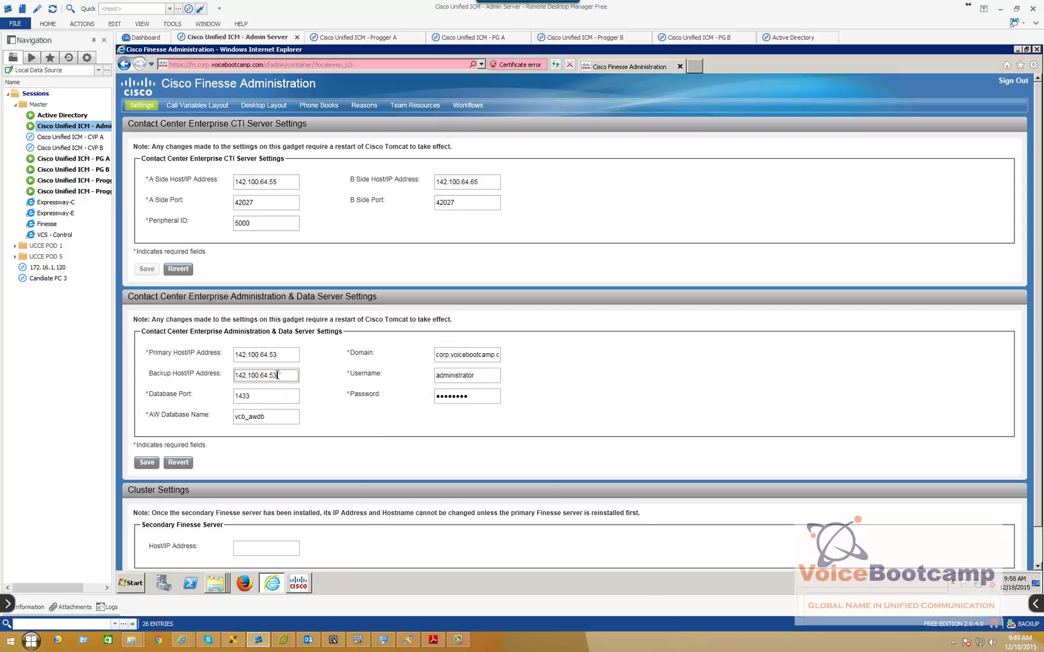
{"action": "left_click_drag", "start_coordinate": [276, 375], "coordinate": [213, 378]}
{"action": "key", "text": "Delete"}
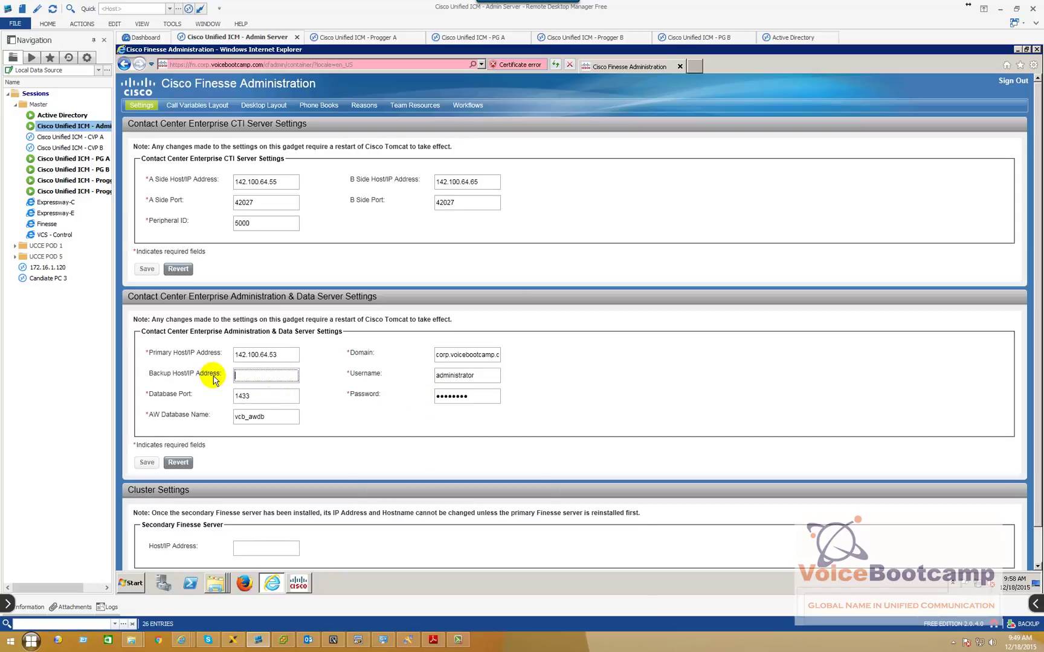
{"action": "left_click_drag", "start_coordinate": [451, 355], "coordinate": [421, 362]}
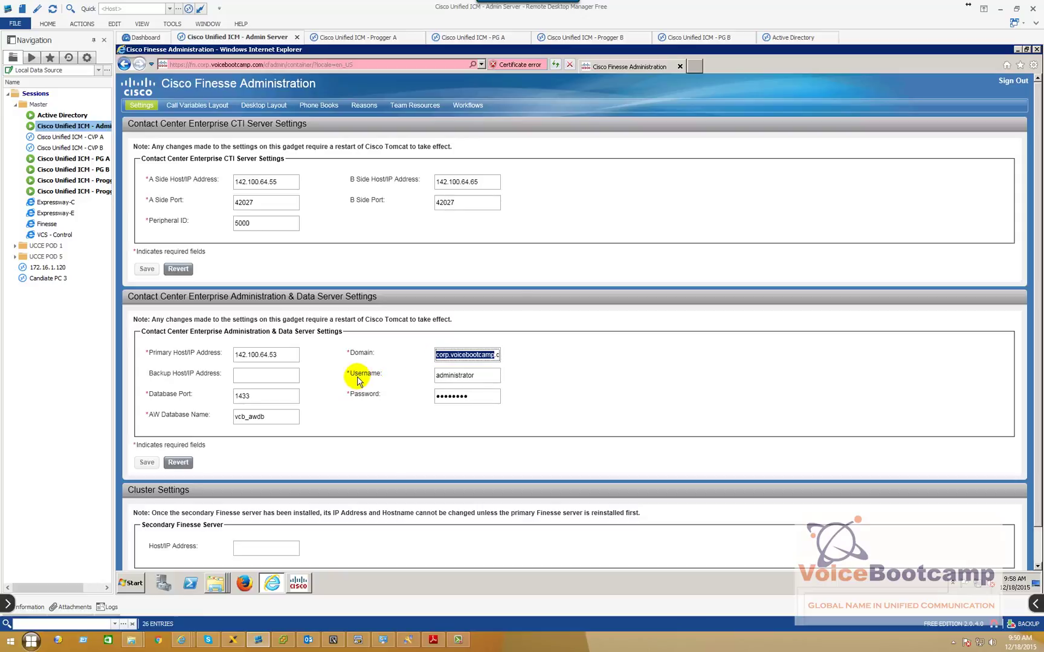
{"action": "left_click", "coordinate": [148, 460]}
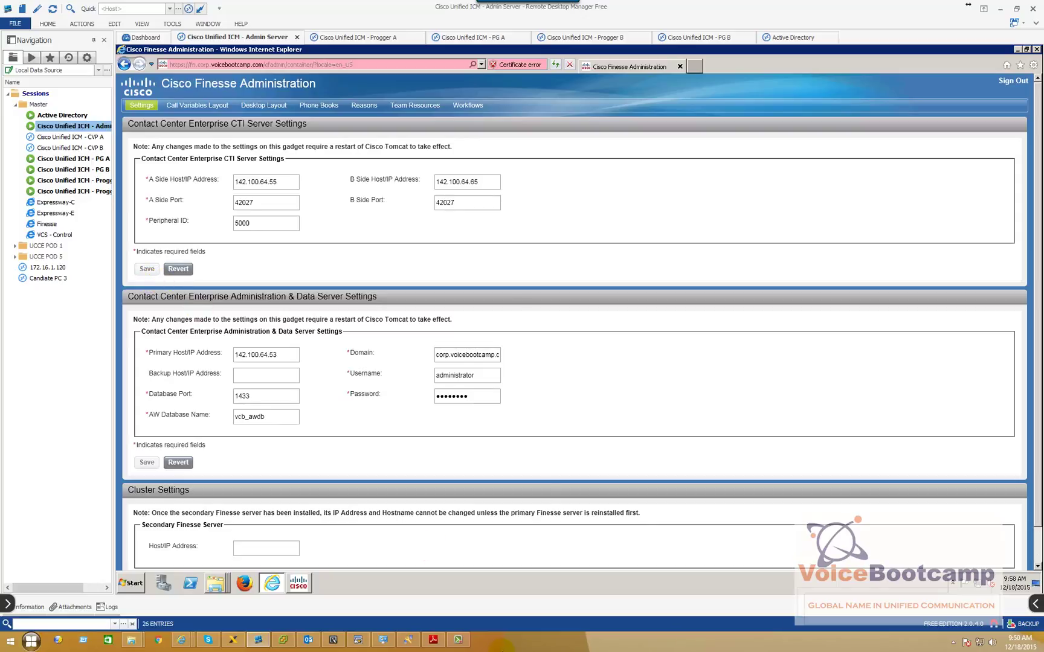
Review the 'utils service restart Cisco Tomcat' command in SecureCRT, then return to Finesse administration
{"action": "left_click", "coordinate": [358, 640]}
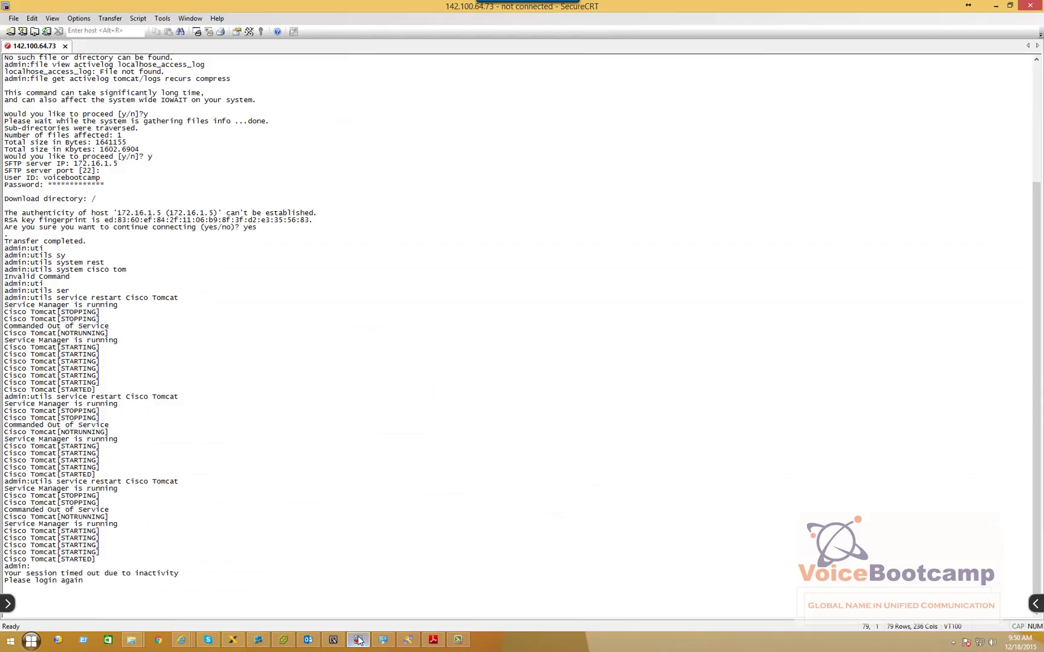
{"action": "left_click", "coordinate": [286, 462]}
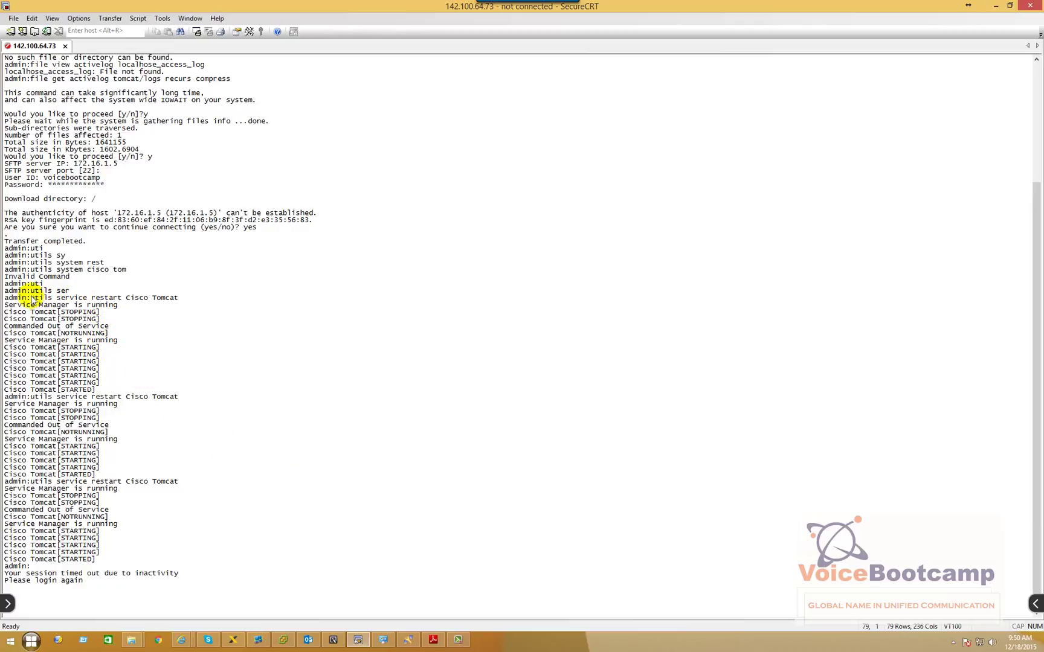
{"action": "left_click_drag", "start_coordinate": [30, 298], "coordinate": [181, 298]}
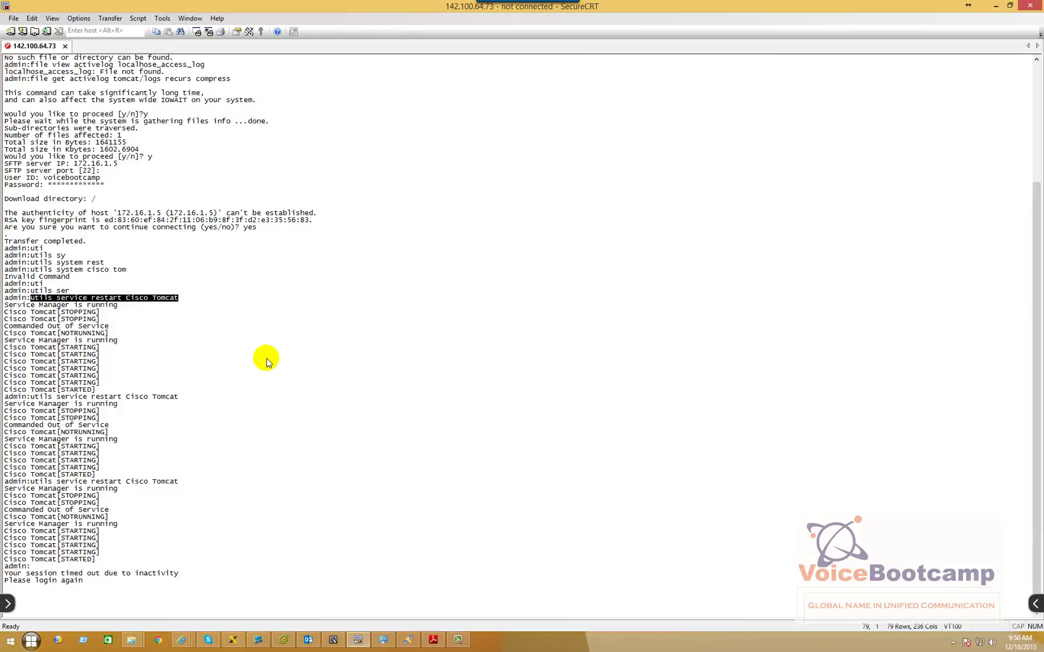
{"action": "left_click", "coordinate": [257, 640]}
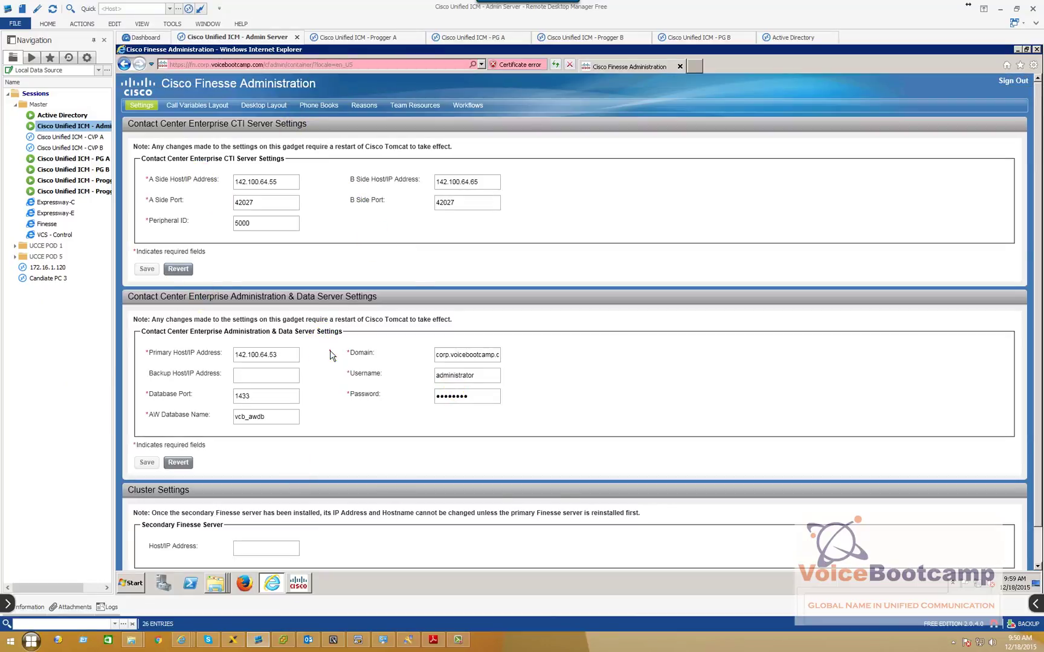
Try an entry in the Cluster Settings Secondary Finesse Host/IP field, leaving it empty and unsaved
{"action": "scroll", "coordinate": [330, 353], "scroll_direction": "down", "scroll_amount": 1}
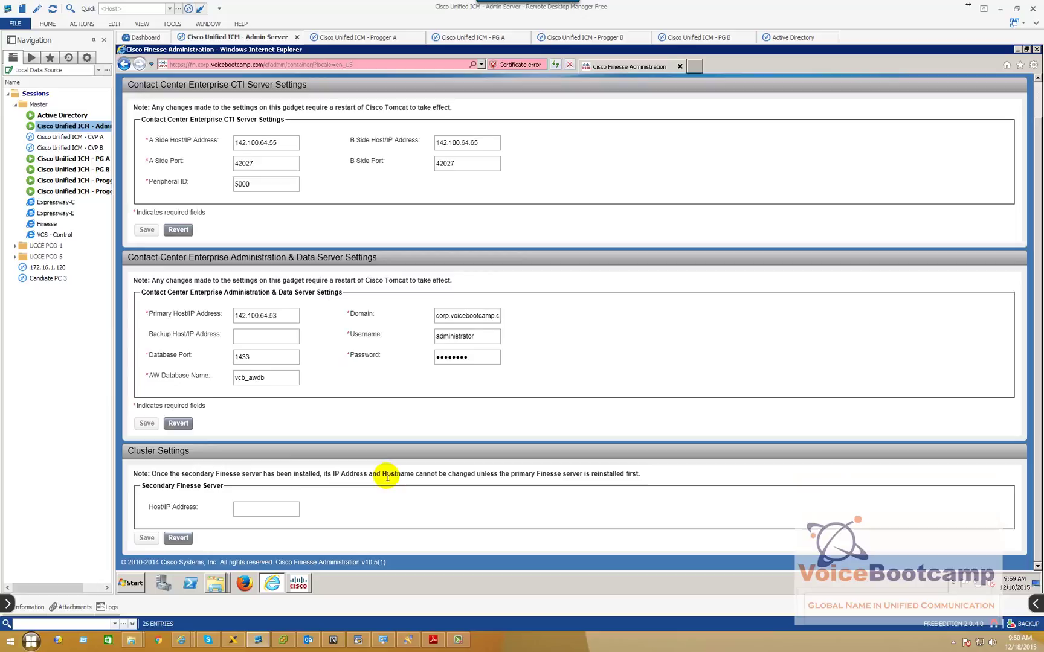
{"action": "left_click", "coordinate": [279, 515]}
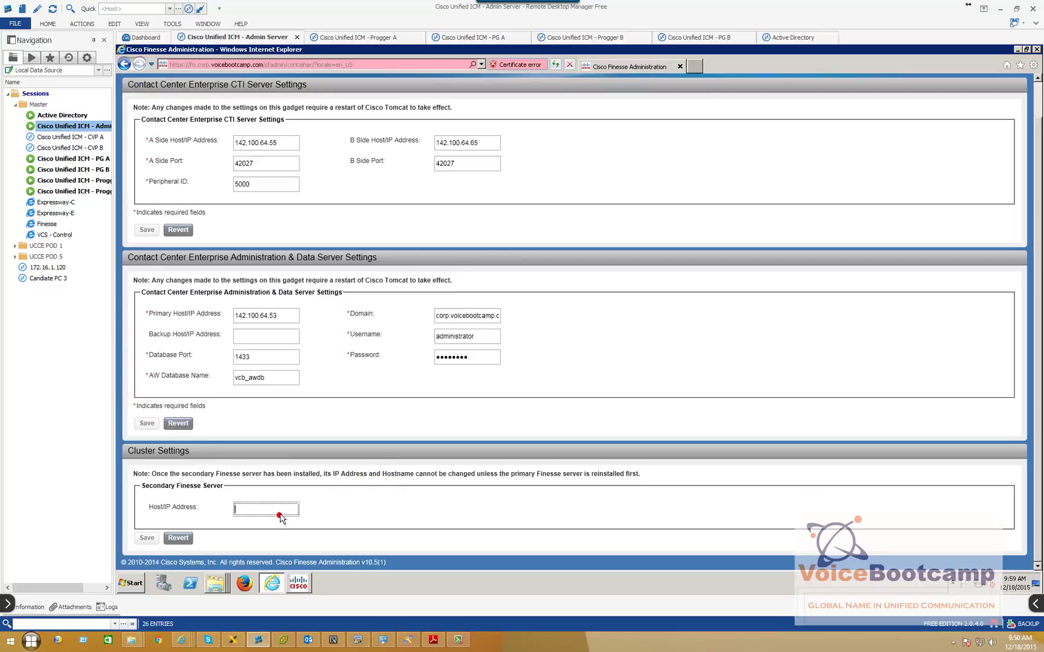
{"action": "type", "text": "in"}
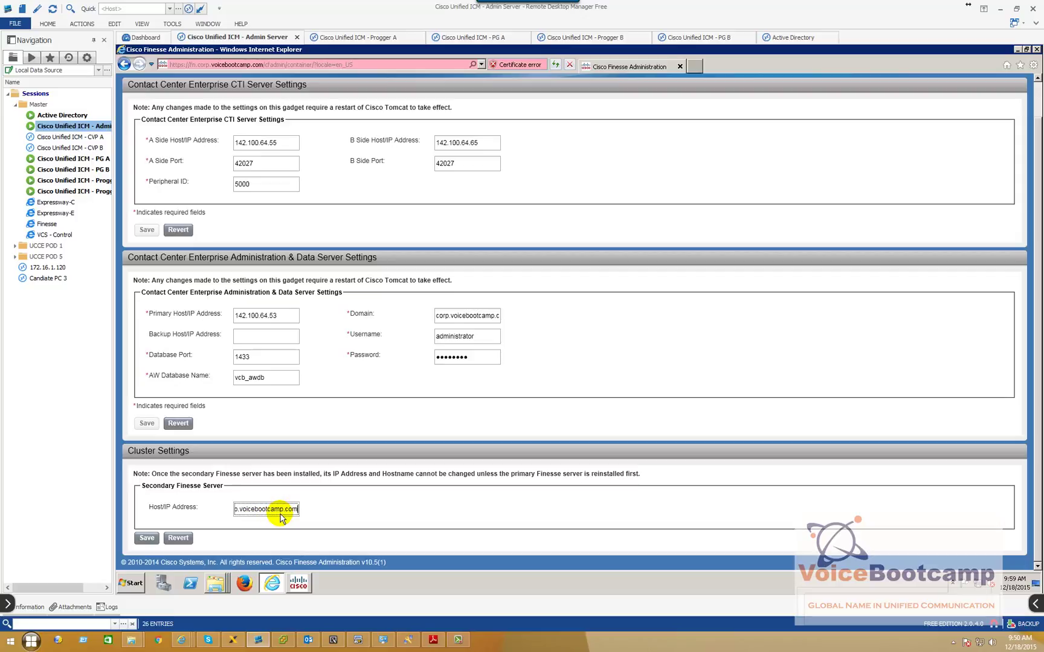
{"action": "key", "text": "ctrl+a"}
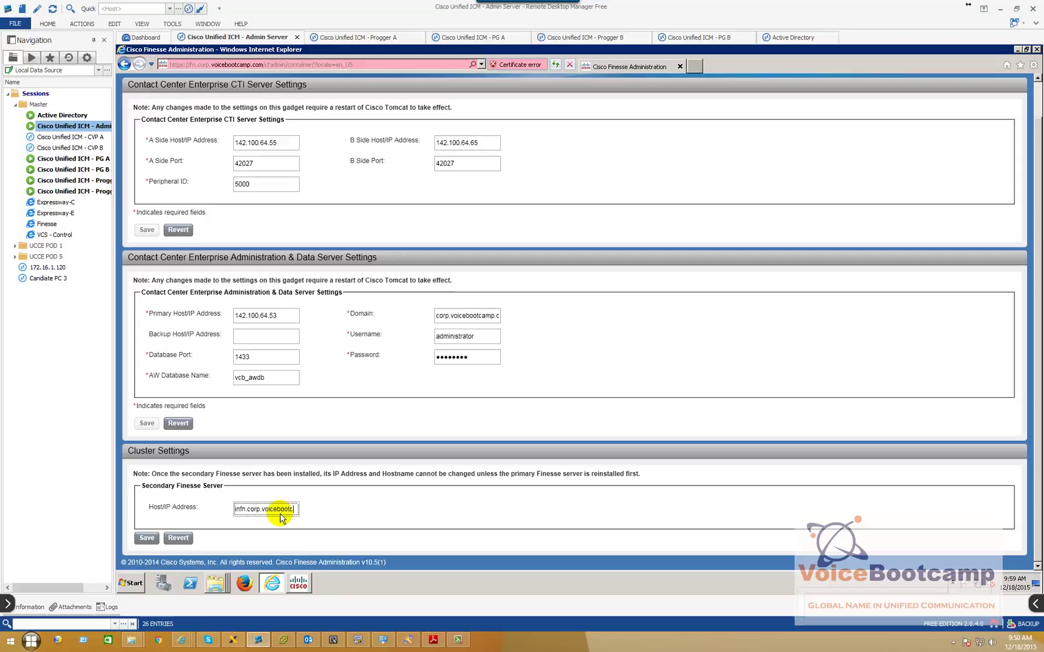
{"action": "type", "text": "infn.c"}
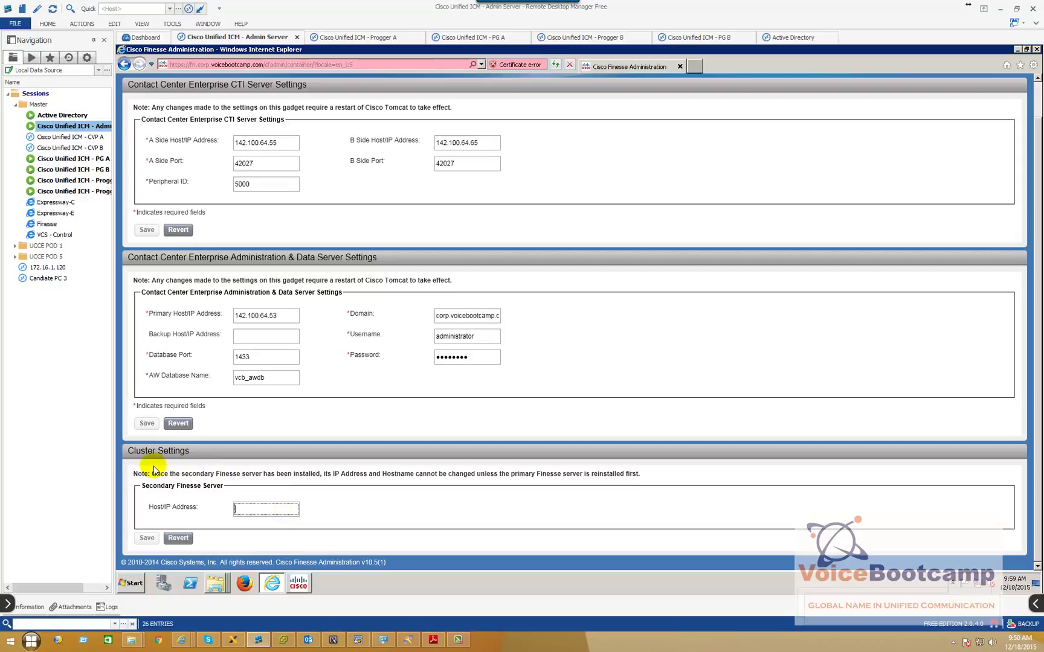
{"action": "left_click", "coordinate": [246, 509]}
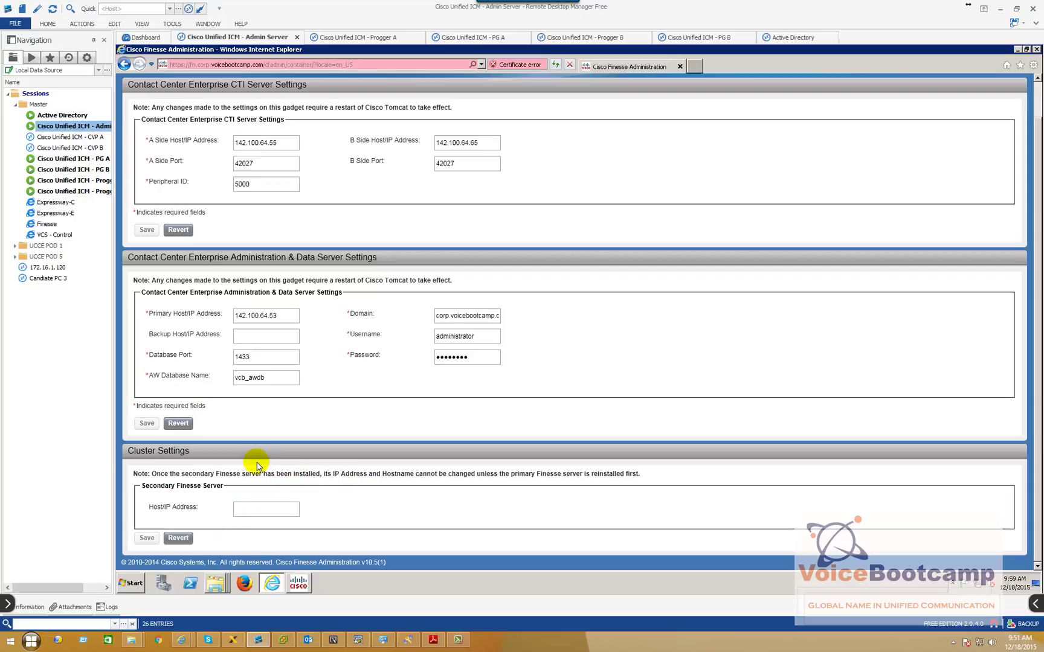
{"action": "scroll", "coordinate": [377, 467], "scroll_direction": "up", "scroll_amount": 2}
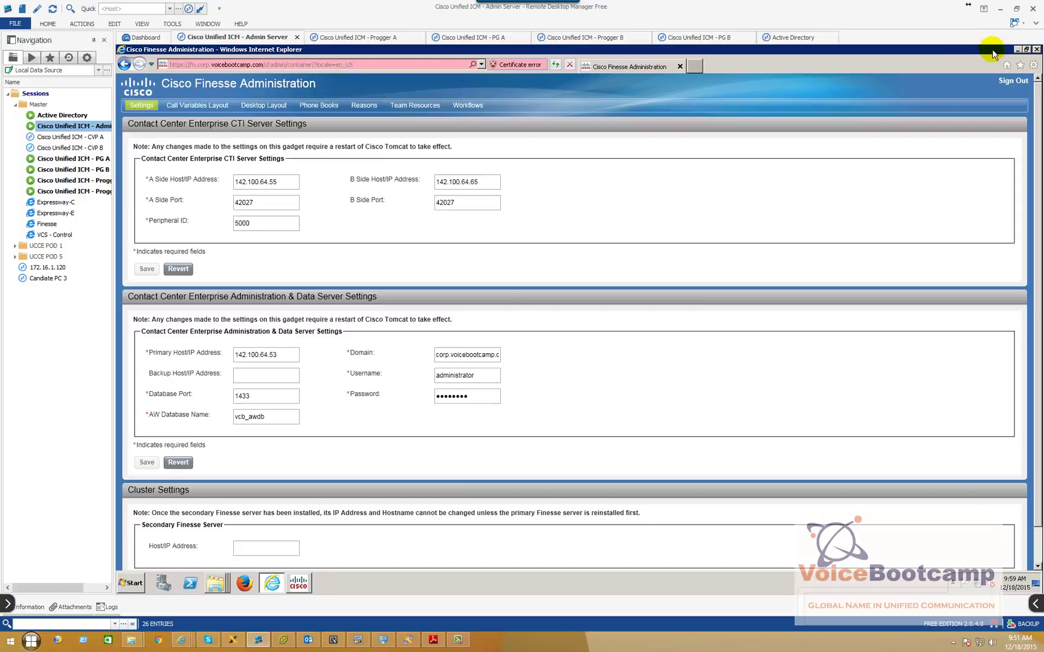
Launch Configuration Manager from Unified CCE Tools and open Agent Explorer under Tools > Explorer Tools
{"action": "left_click", "coordinate": [1016, 50]}
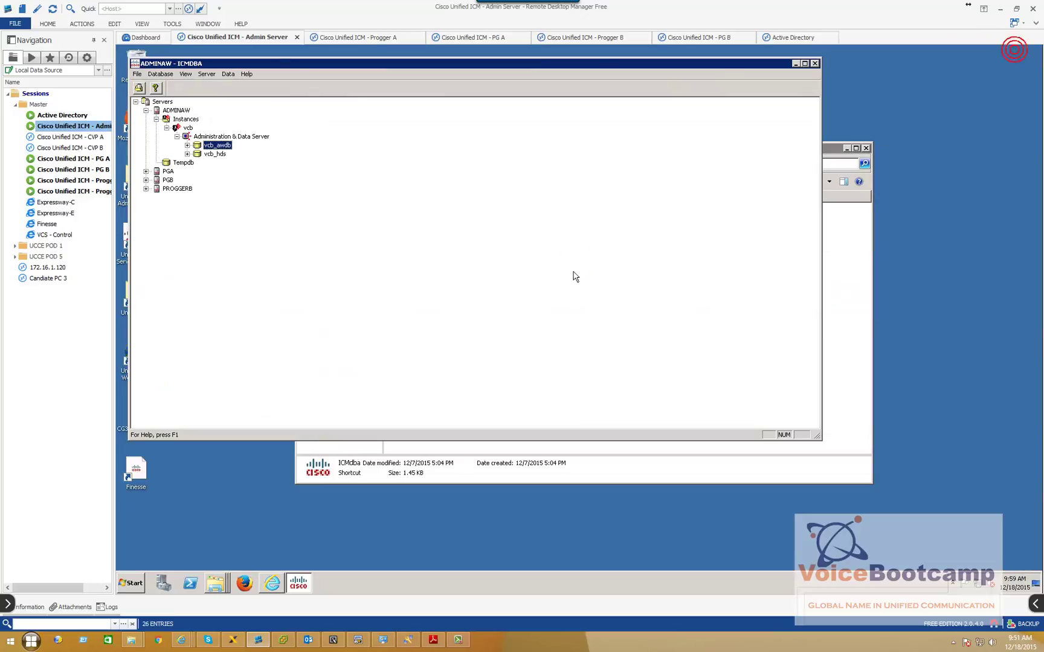
{"action": "left_click", "coordinate": [813, 63]}
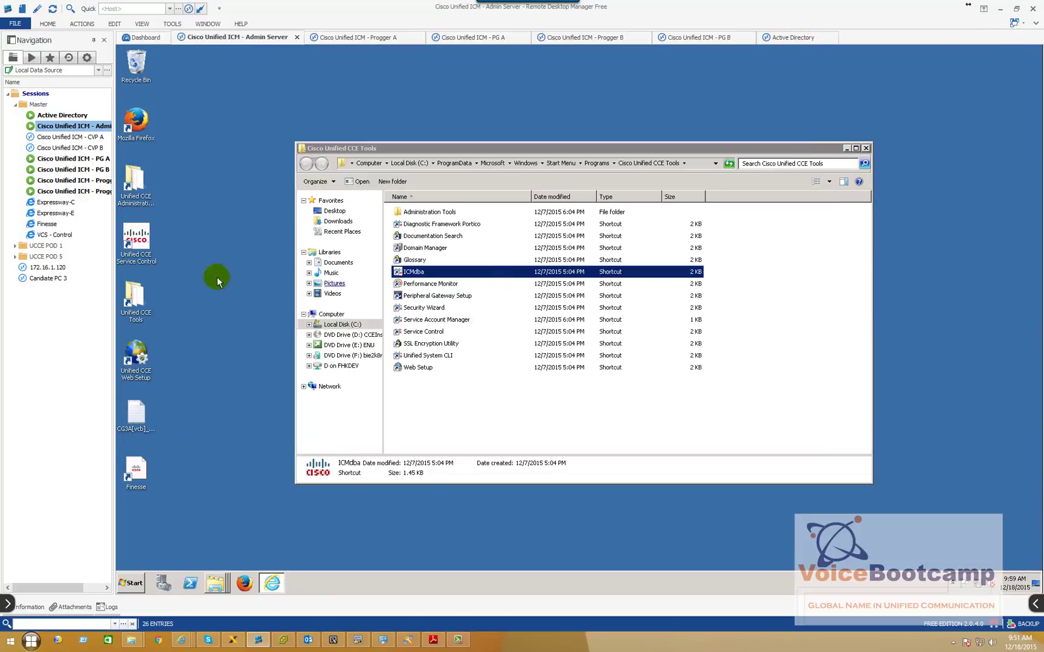
{"action": "double_click", "coordinate": [136, 205]}
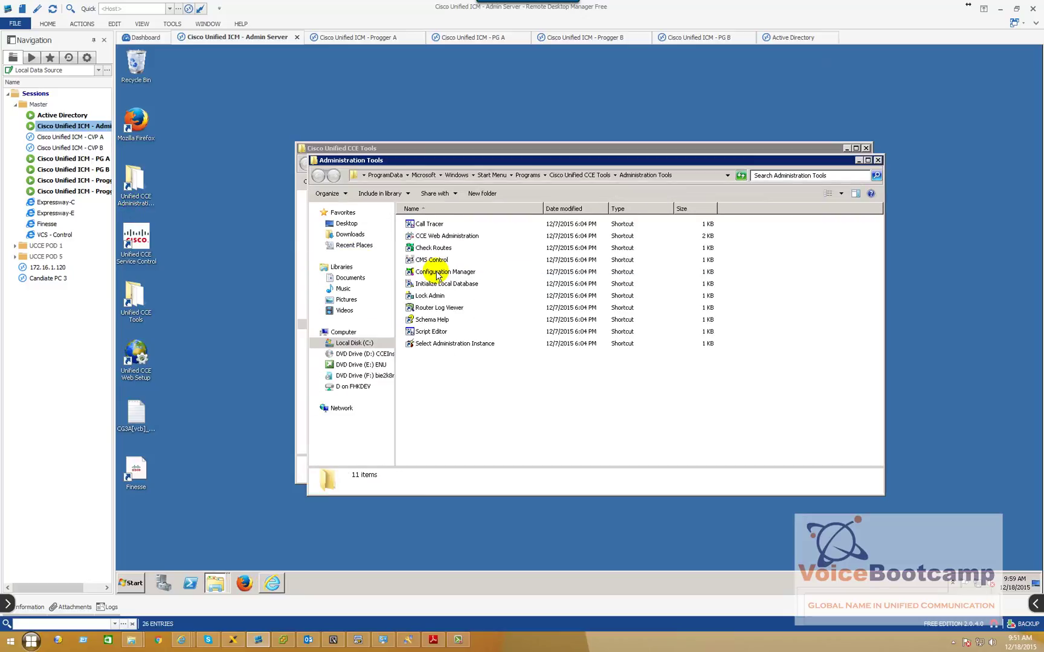
{"action": "double_click", "coordinate": [437, 272]}
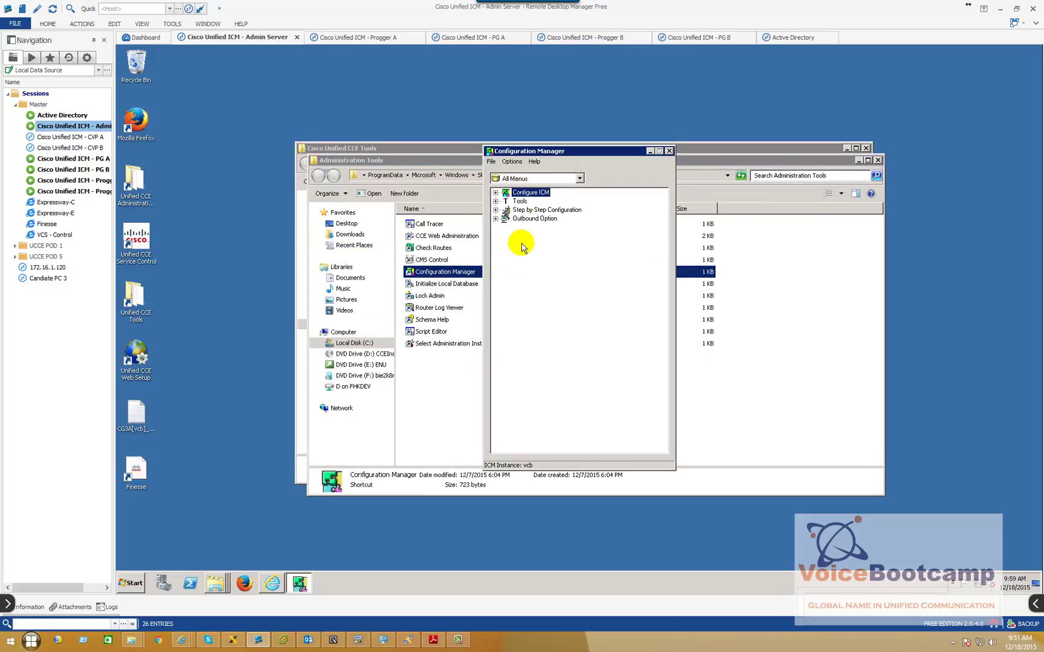
{"action": "double_click", "coordinate": [520, 201]}
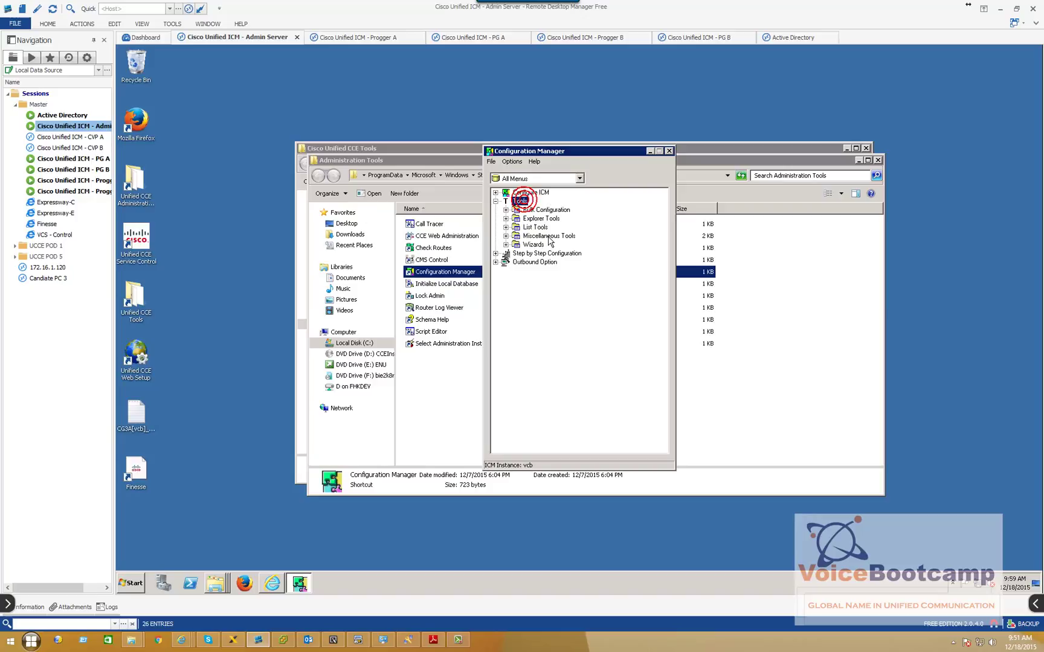
{"action": "double_click", "coordinate": [535, 219]}
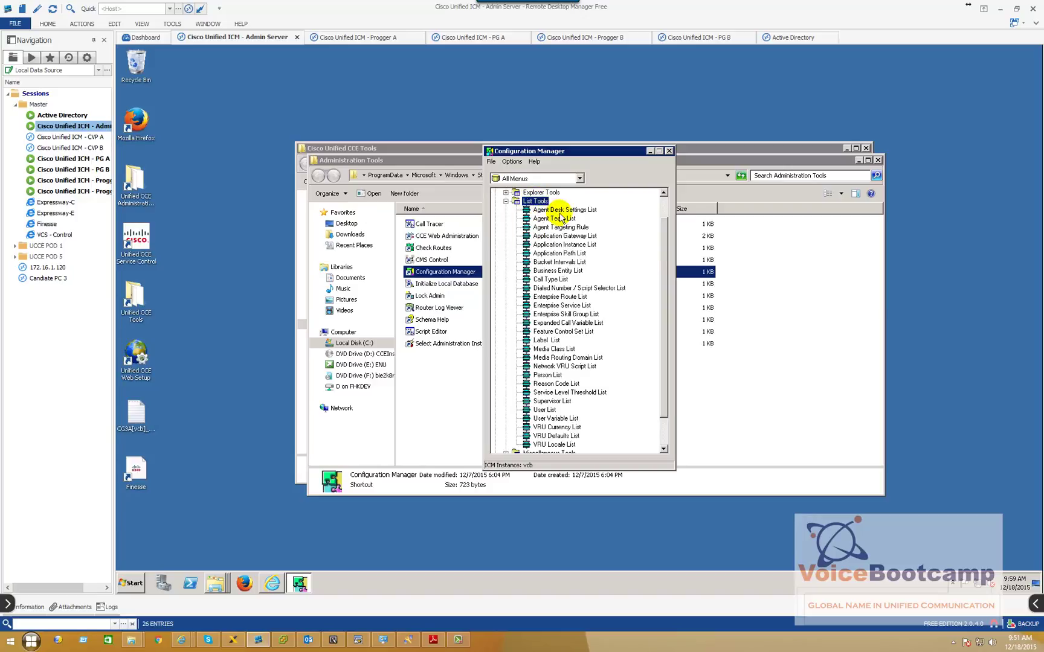
{"action": "double_click", "coordinate": [527, 194]}
{"action": "left_click", "coordinate": [547, 201]}
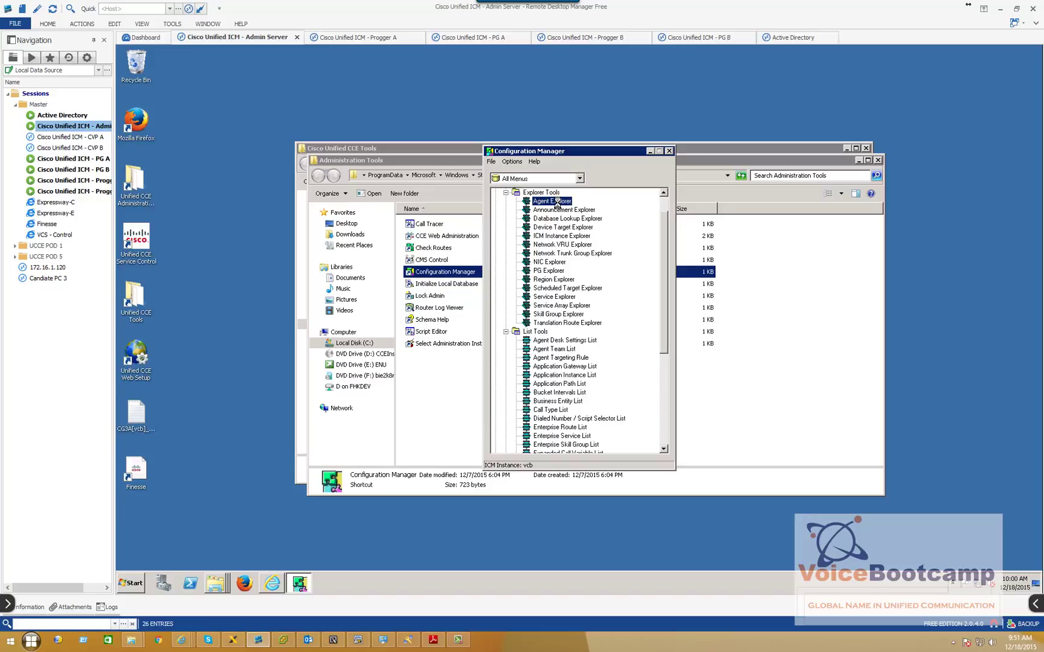
{"action": "double_click", "coordinate": [553, 201]}
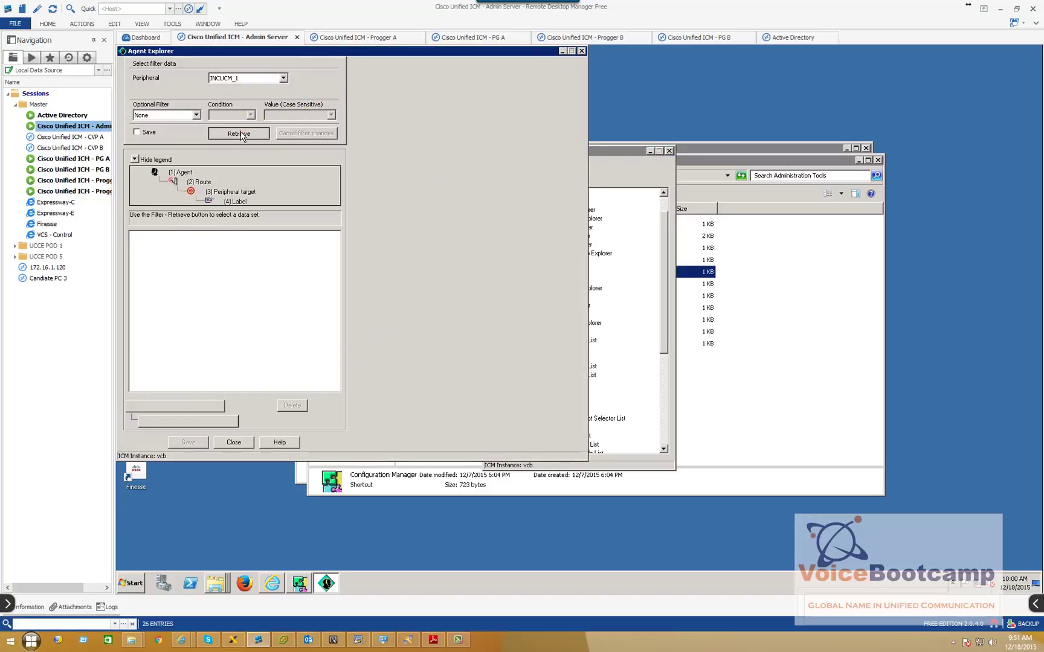
Retrieve the agents for peripheral USCUCM1_USACluster and open the listed agent's record
{"action": "left_click", "coordinate": [242, 135]}
{"action": "left_click_drag", "start_coordinate": [306, 52], "coordinate": [364, 92]}
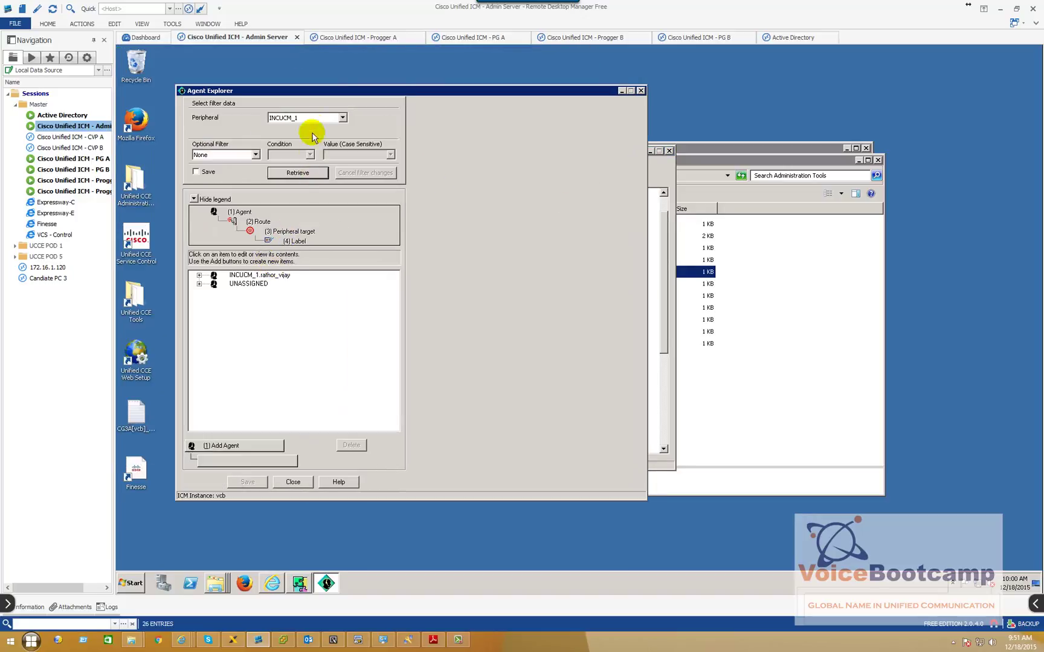
{"action": "left_click", "coordinate": [342, 118]}
{"action": "left_click", "coordinate": [322, 133]}
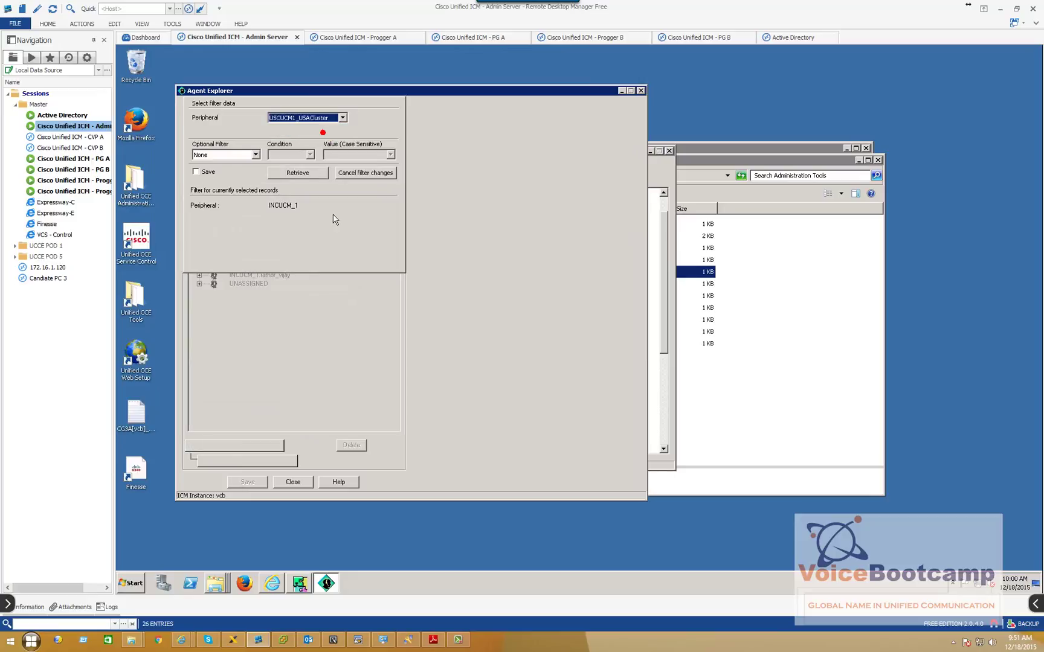
{"action": "left_click", "coordinate": [297, 172]}
{"action": "left_click", "coordinate": [276, 277]}
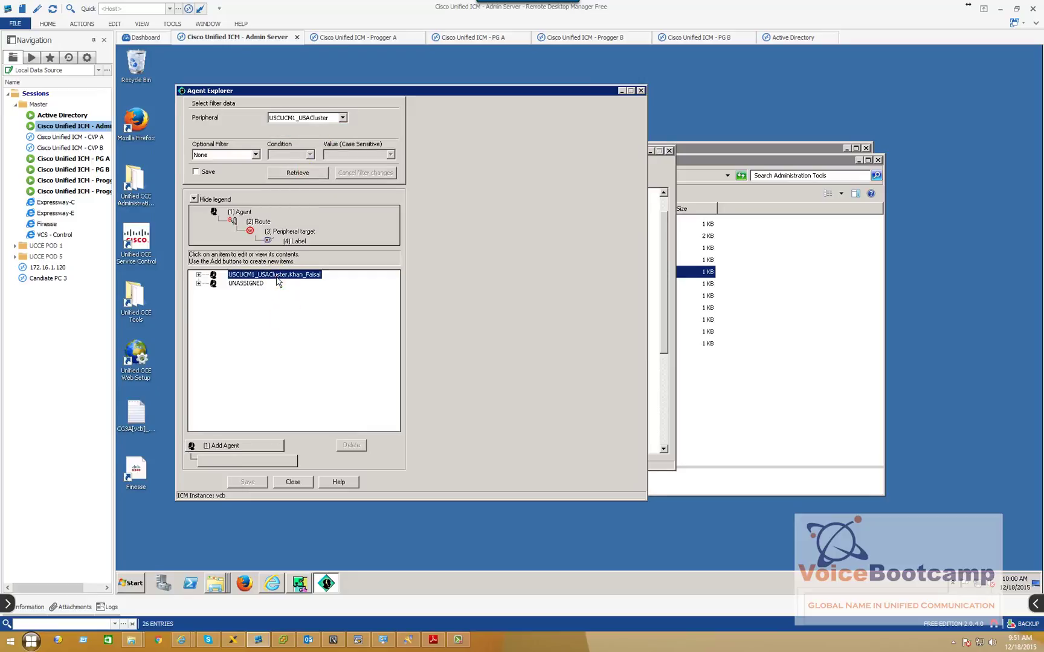
Check the agent's first name, password, login name and Agent ID 2101
{"action": "left_click_drag", "start_coordinate": [480, 129], "coordinate": [443, 129]}
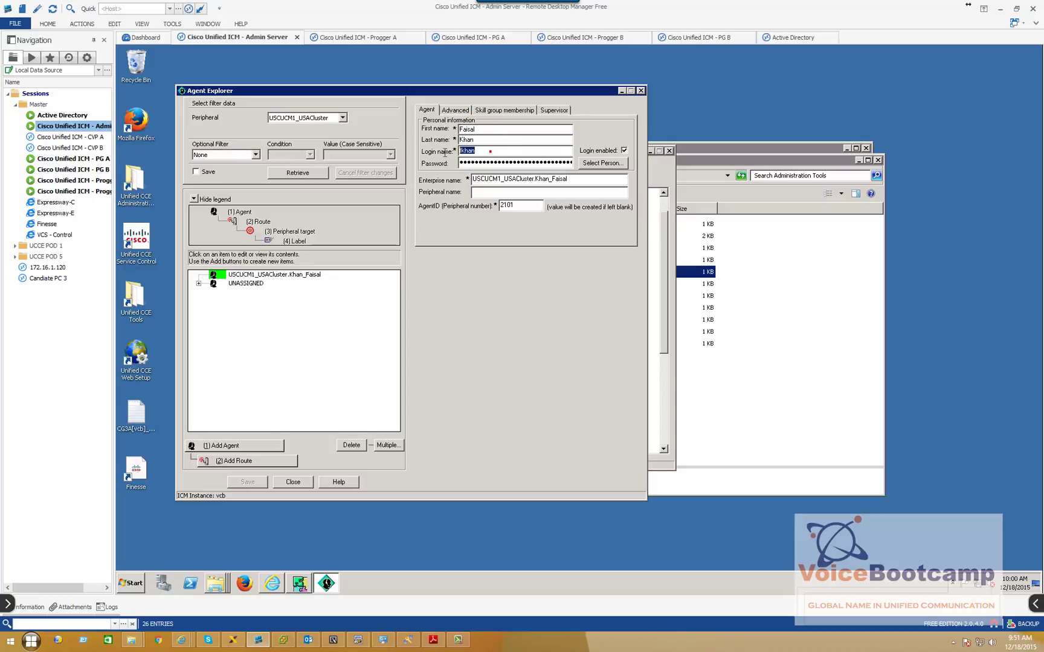
{"action": "left_click_drag", "start_coordinate": [470, 162], "coordinate": [545, 162]}
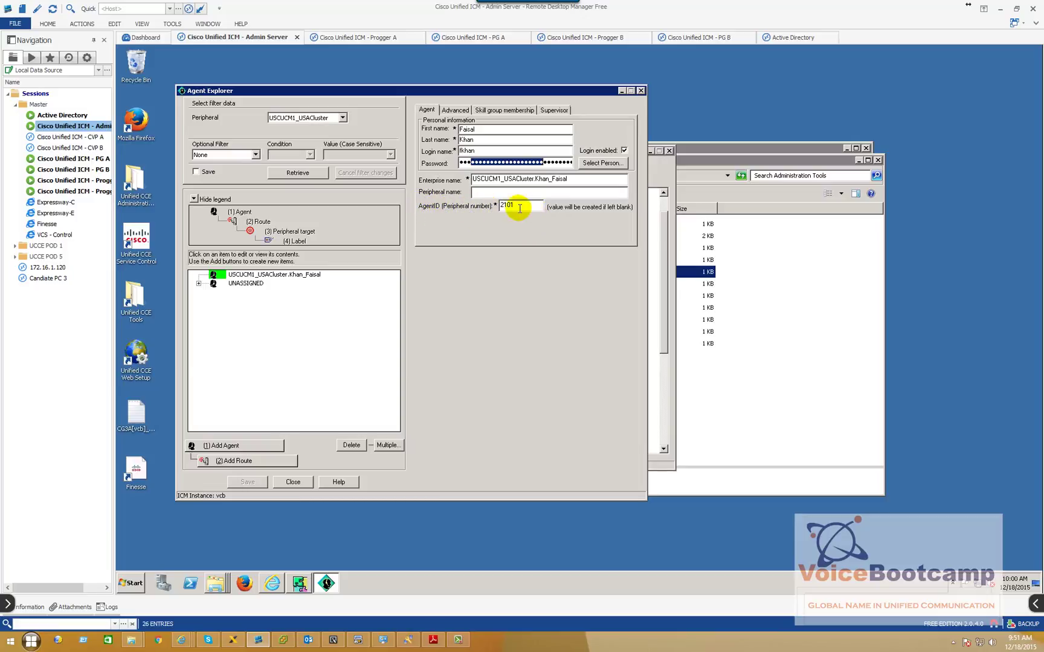
{"action": "left_click", "coordinate": [523, 208]}
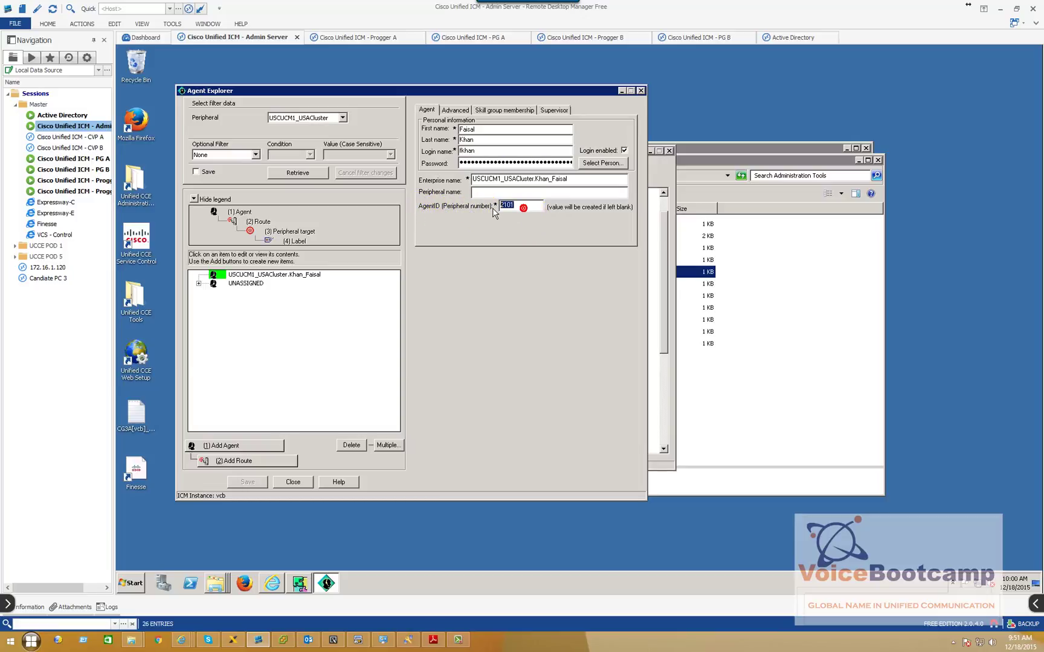
{"action": "left_click_drag", "start_coordinate": [474, 151], "coordinate": [454, 150]}
{"action": "left_click_drag", "start_coordinate": [519, 207], "coordinate": [494, 208]}
Load 142.100.64.21 in a new tab, log into Cisco Unified CM Administration, and open Device > Phone
{"action": "left_click", "coordinate": [264, 595]}
{"action": "left_click", "coordinate": [695, 68]}
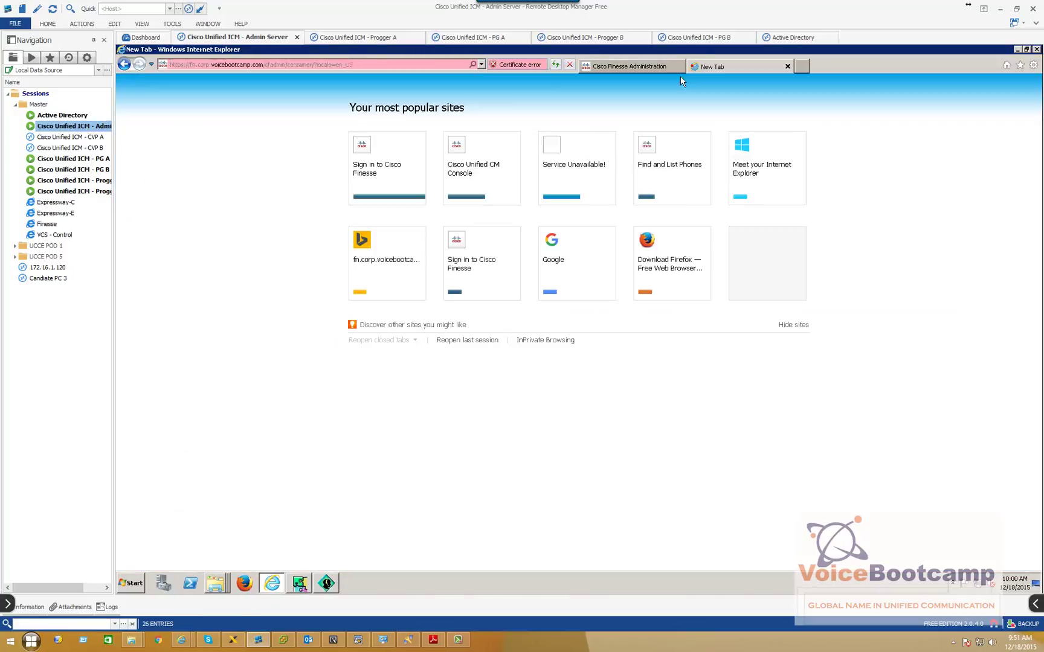
{"action": "type", "text": "142.100.64.21/"}
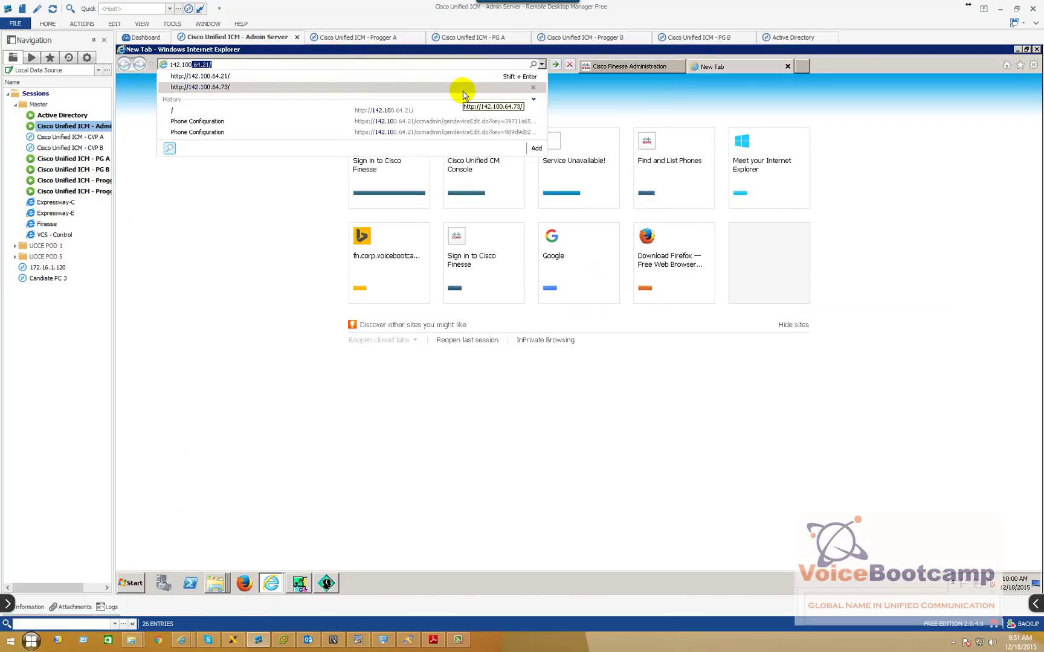
{"action": "key", "text": "Return"}
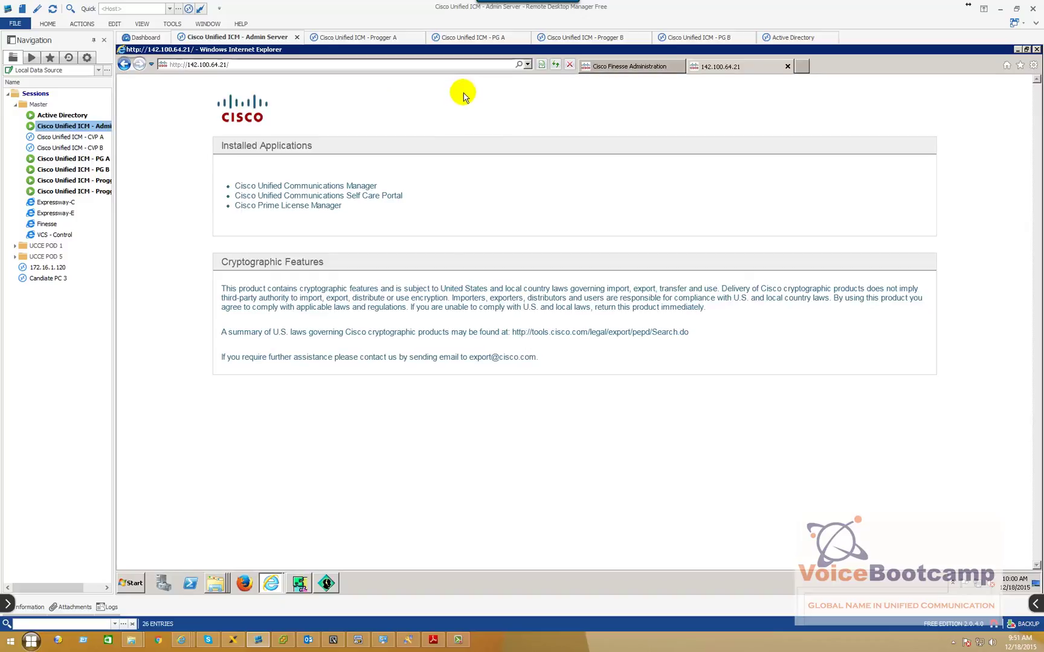
{"action": "left_click", "coordinate": [361, 187]}
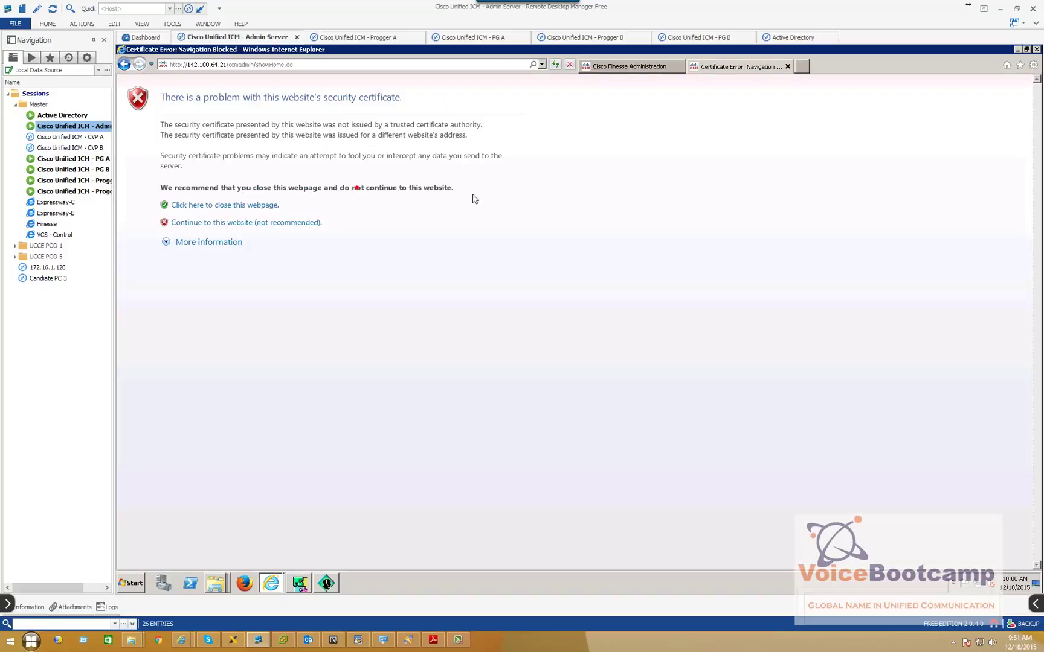
{"action": "left_click", "coordinate": [287, 225]}
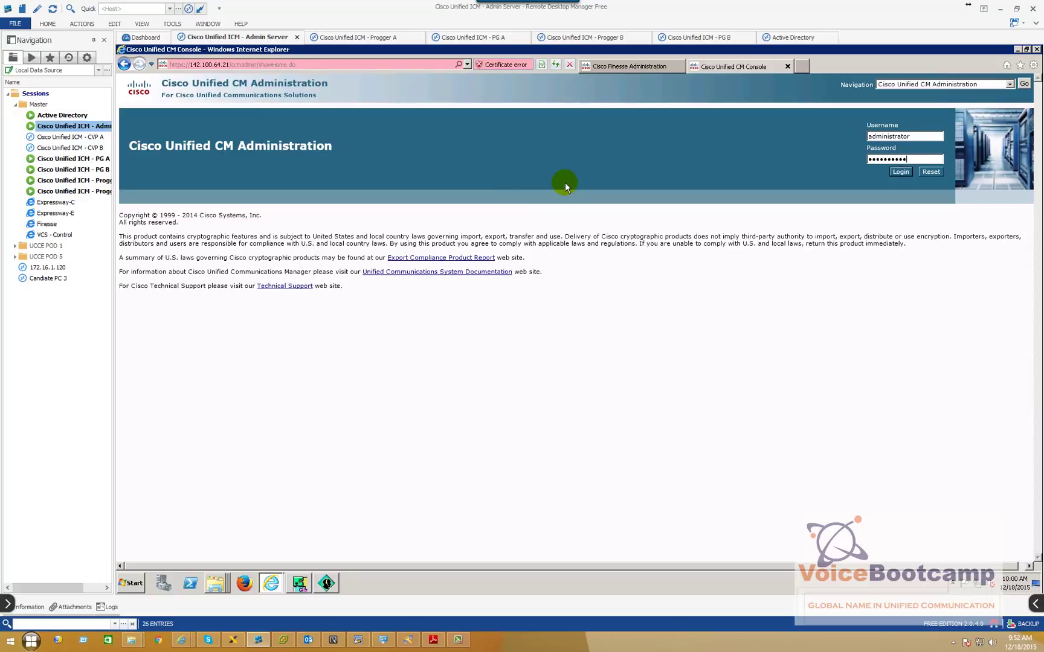
{"action": "key", "text": "Return"}
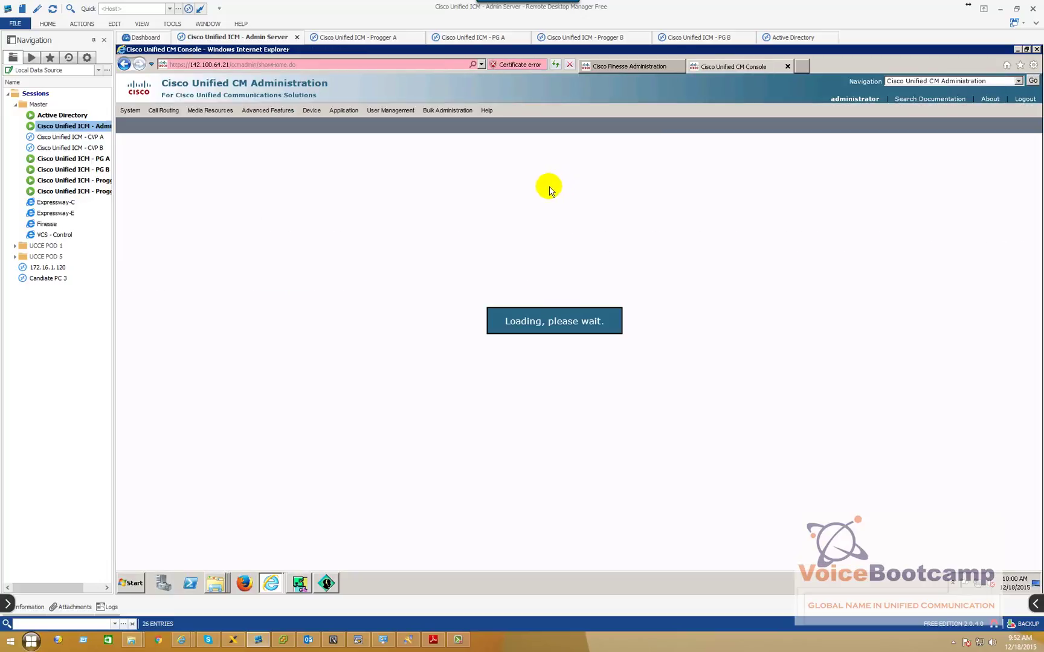
{"action": "mouse_move", "coordinate": [342, 110]}
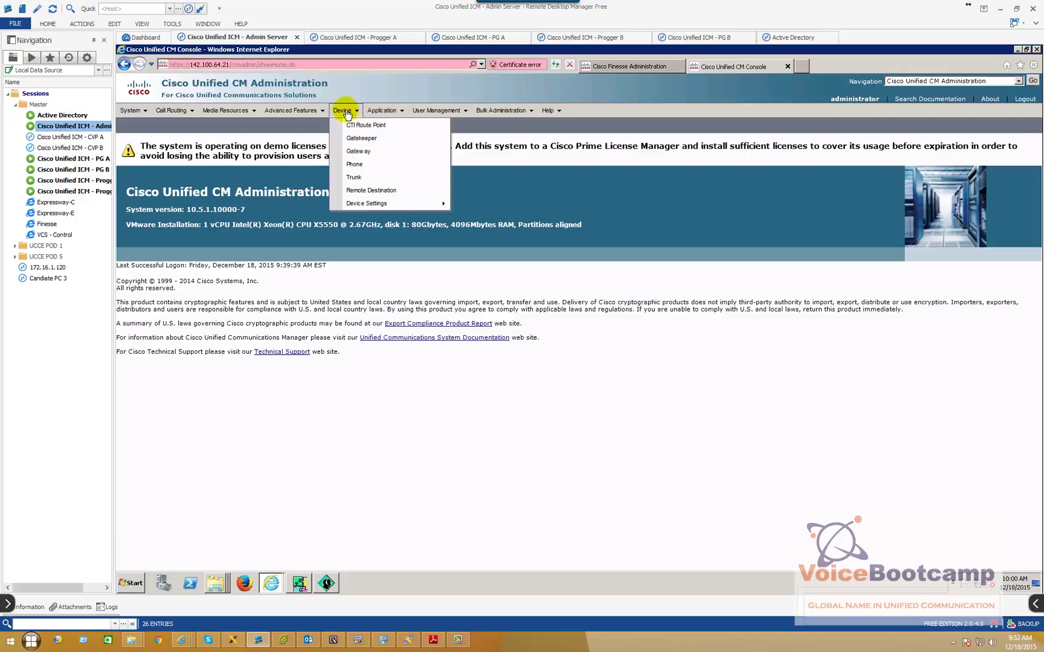
{"action": "left_click", "coordinate": [361, 164]}
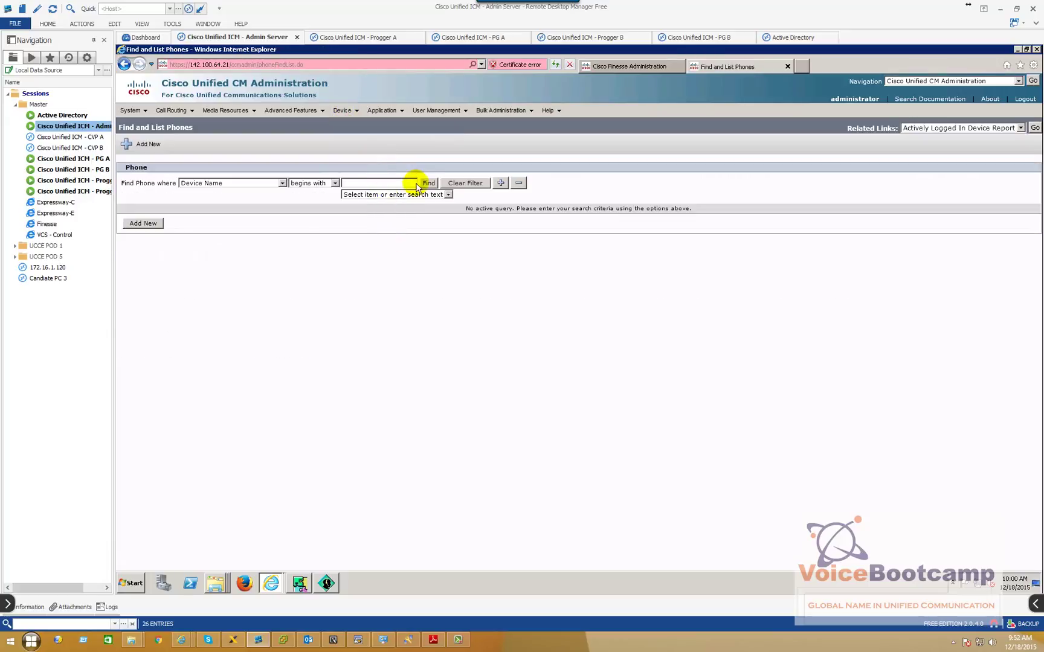
List all phones and check that Agent One's SEP02004C4F4F53 shows Unregistered
{"action": "left_click", "coordinate": [424, 183]}
{"action": "left_click_drag", "start_coordinate": [240, 289], "coordinate": [317, 291]}
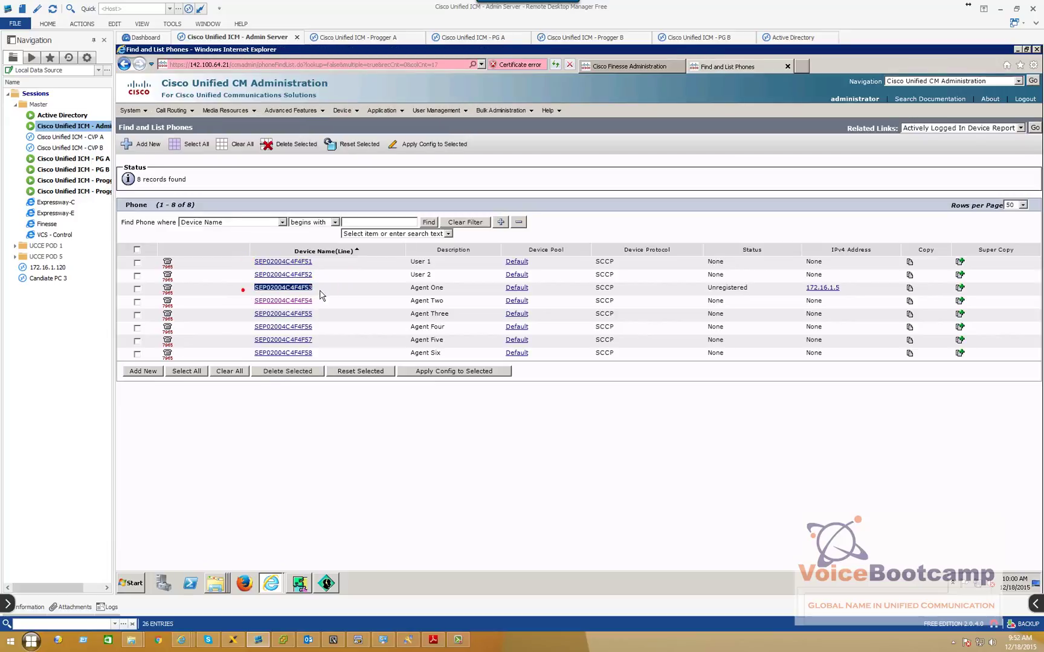
{"action": "left_click", "coordinate": [312, 468]}
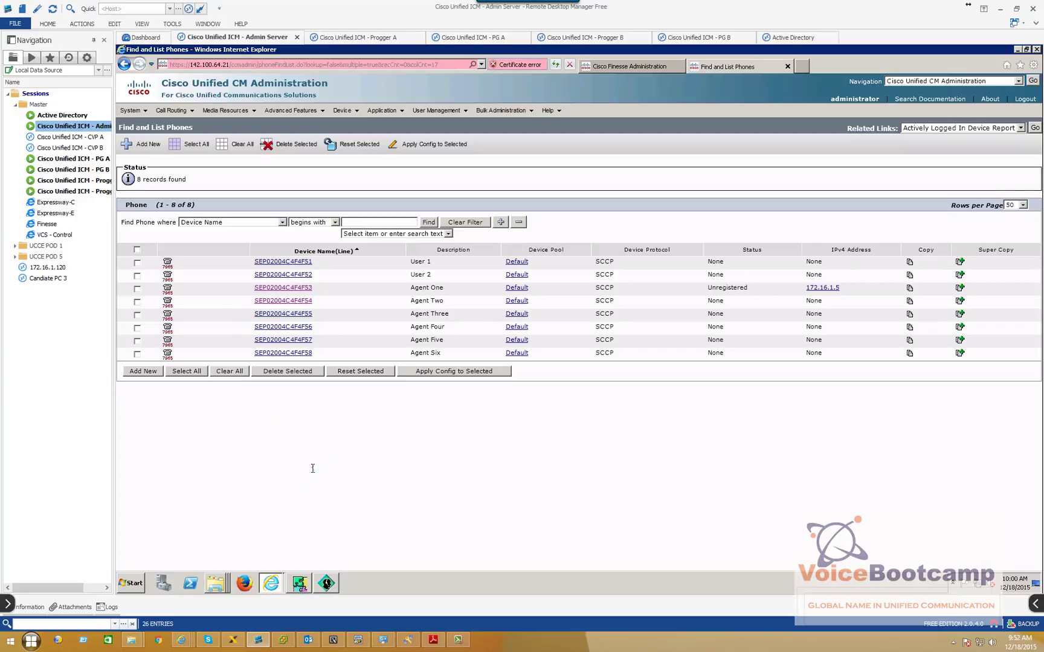
{"action": "left_click", "coordinate": [306, 291]}
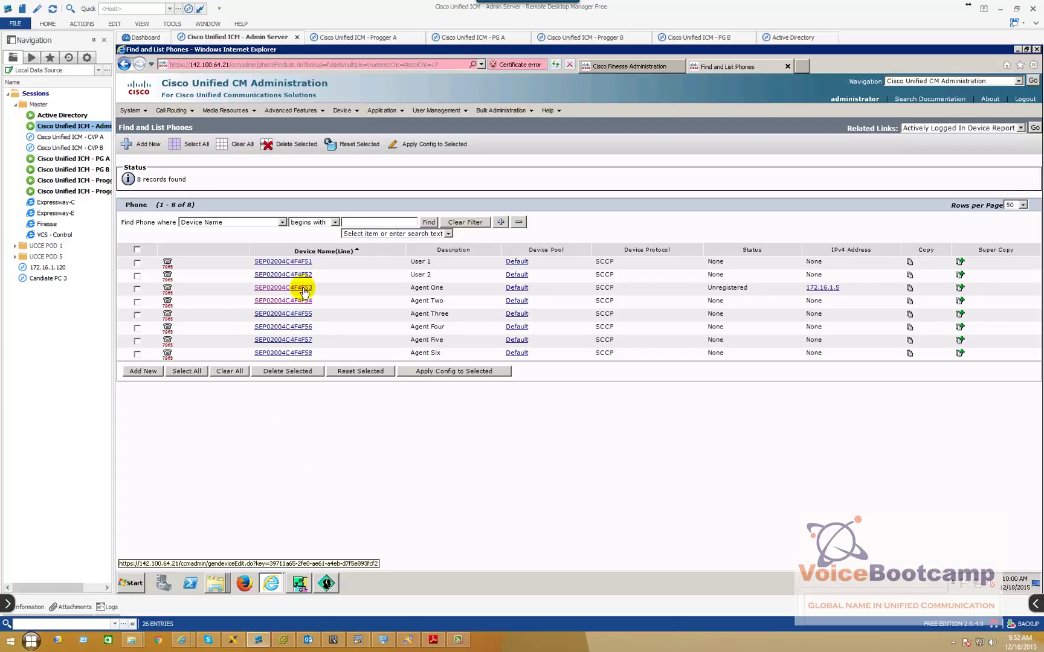
Start IPBLUE MultiLab Softphone Phone Instance 3 from All Programs
{"action": "left_click", "coordinate": [31, 640]}
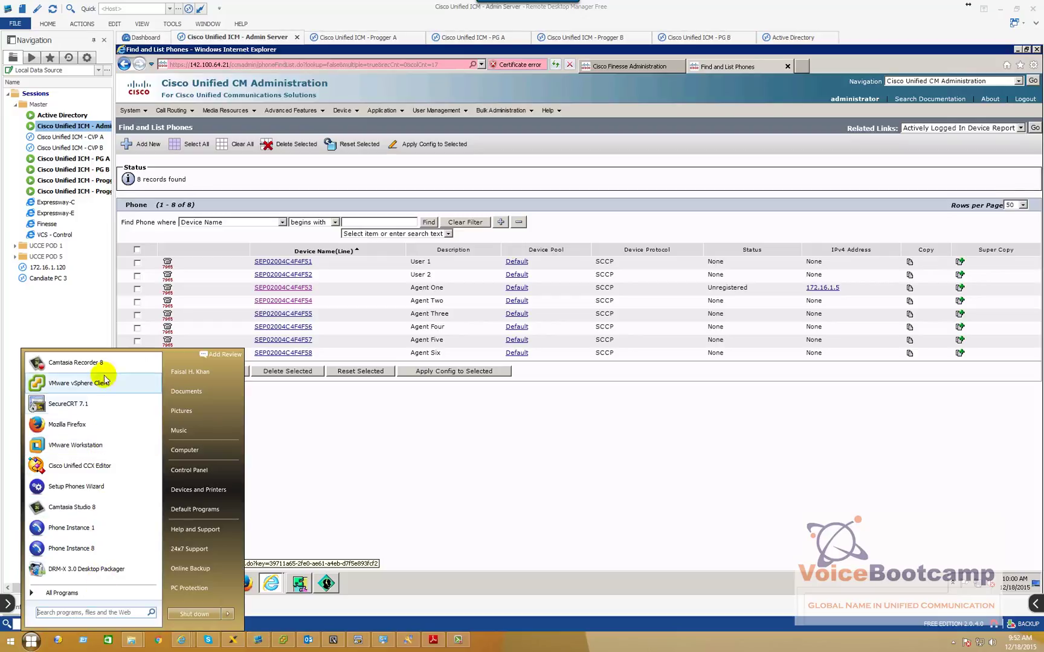
{"action": "left_click", "coordinate": [90, 593]}
{"action": "scroll", "coordinate": [110, 503], "scroll_direction": "down", "scroll_amount": 5}
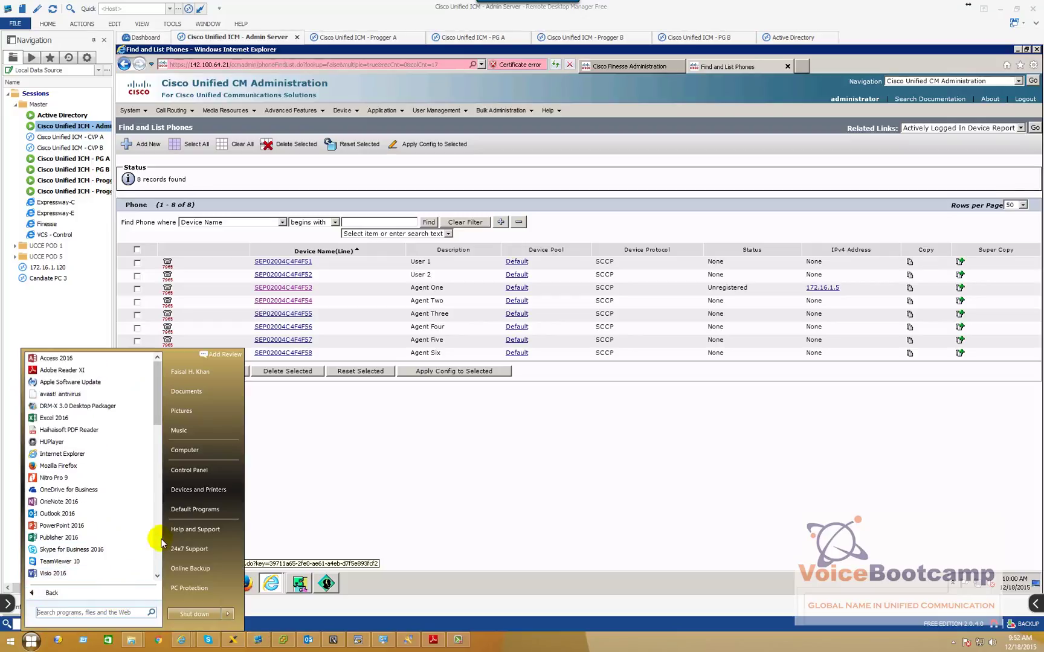
{"action": "left_click", "coordinate": [93, 560]}
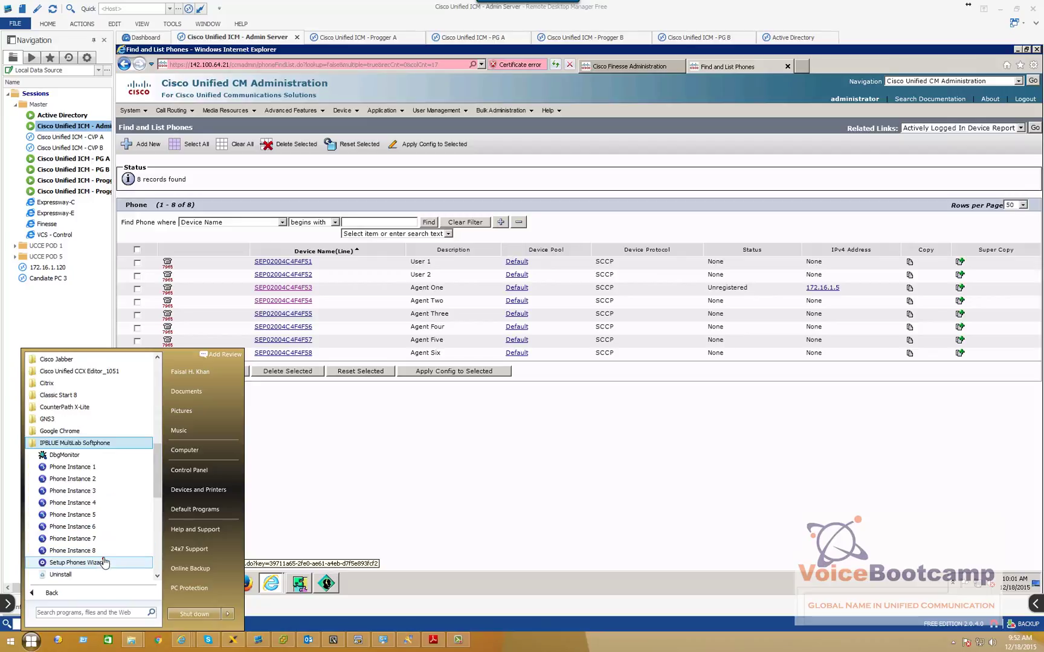
{"action": "left_click", "coordinate": [94, 491]}
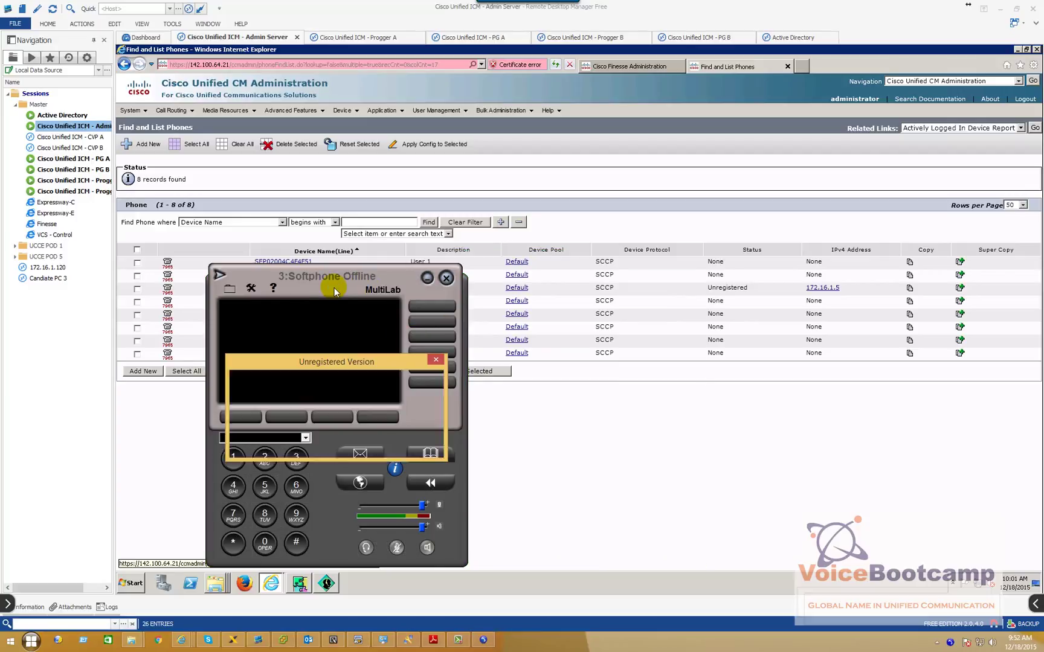
Dismiss the version notice and bring the softphone online on lines 2001 and 2101
{"action": "left_click", "coordinate": [415, 443]}
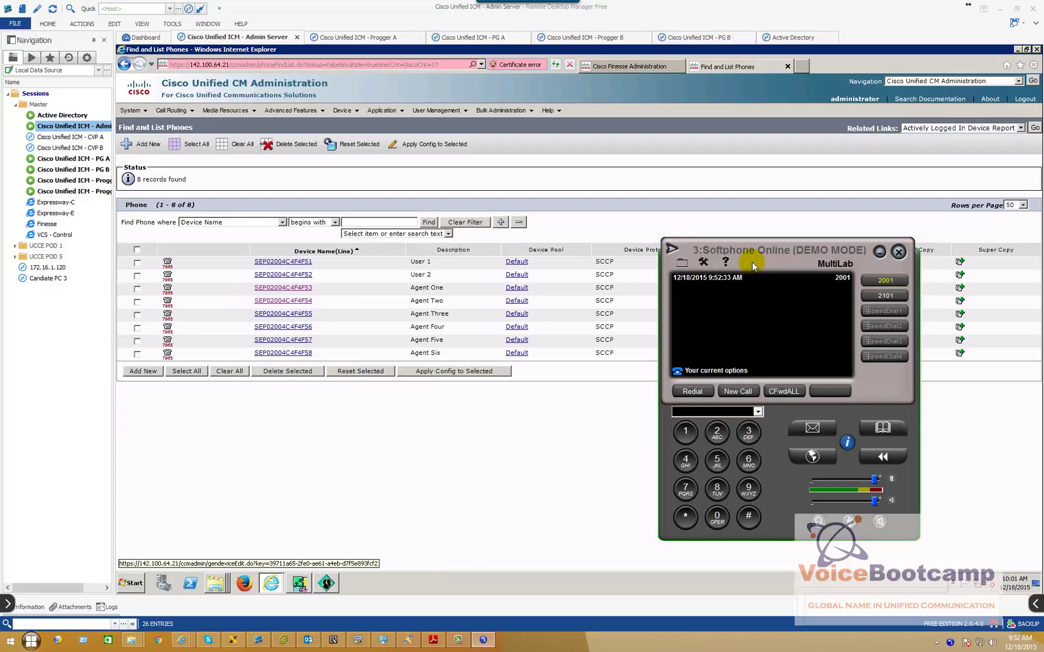
{"action": "left_click", "coordinate": [882, 279]}
{"action": "left_click", "coordinate": [885, 282]}
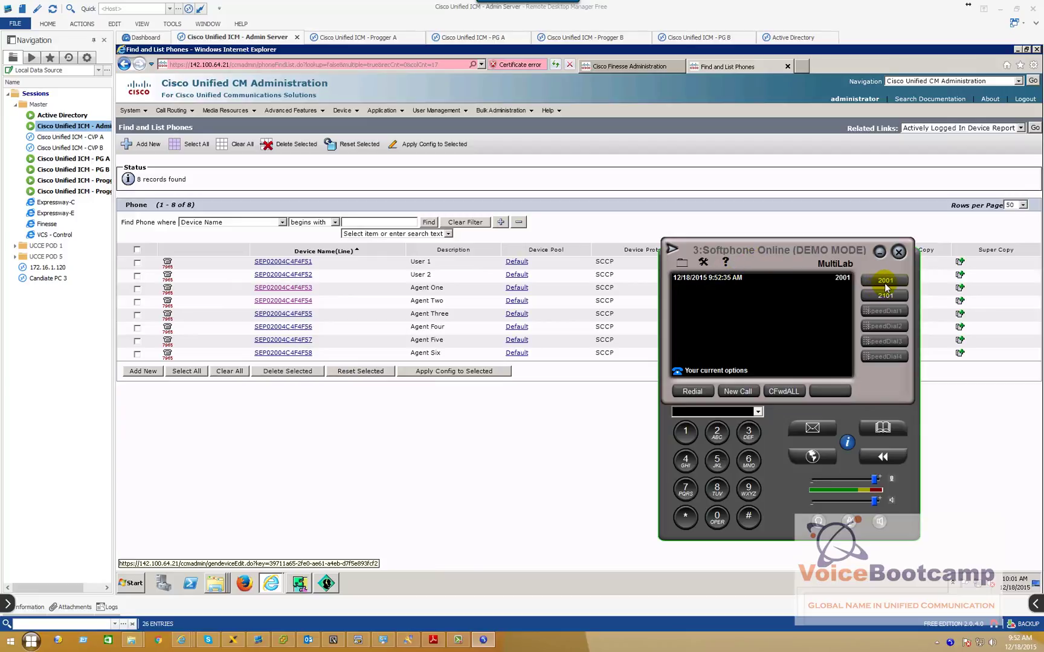
{"action": "left_click", "coordinate": [884, 295]}
{"action": "left_click", "coordinate": [429, 222]}
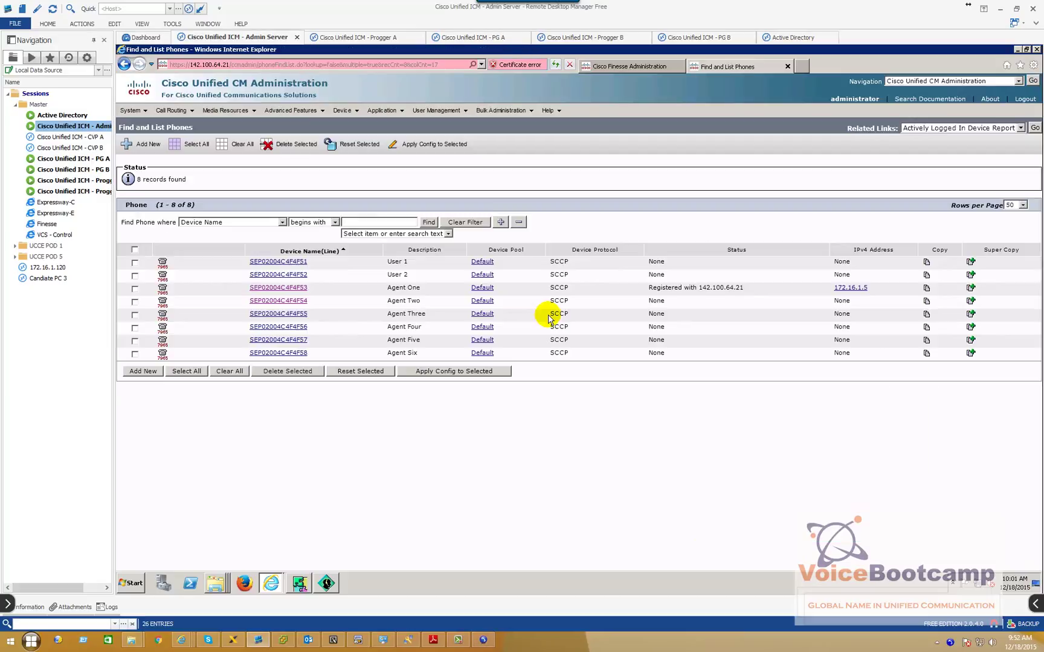
{"action": "triple_click", "coordinate": [747, 288]}
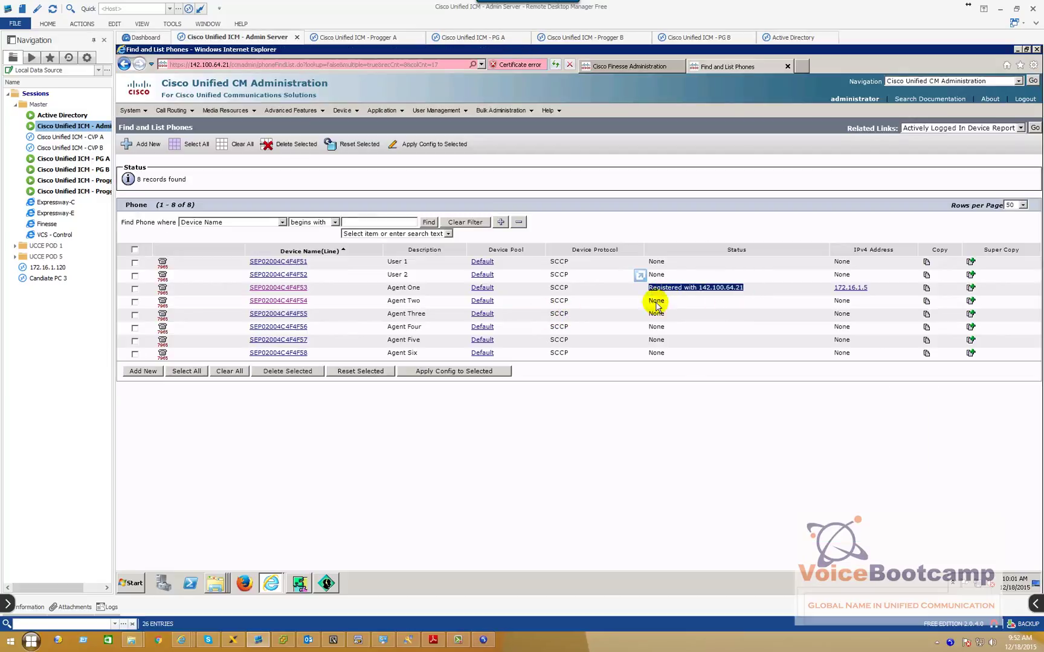
{"action": "left_click", "coordinate": [484, 640]}
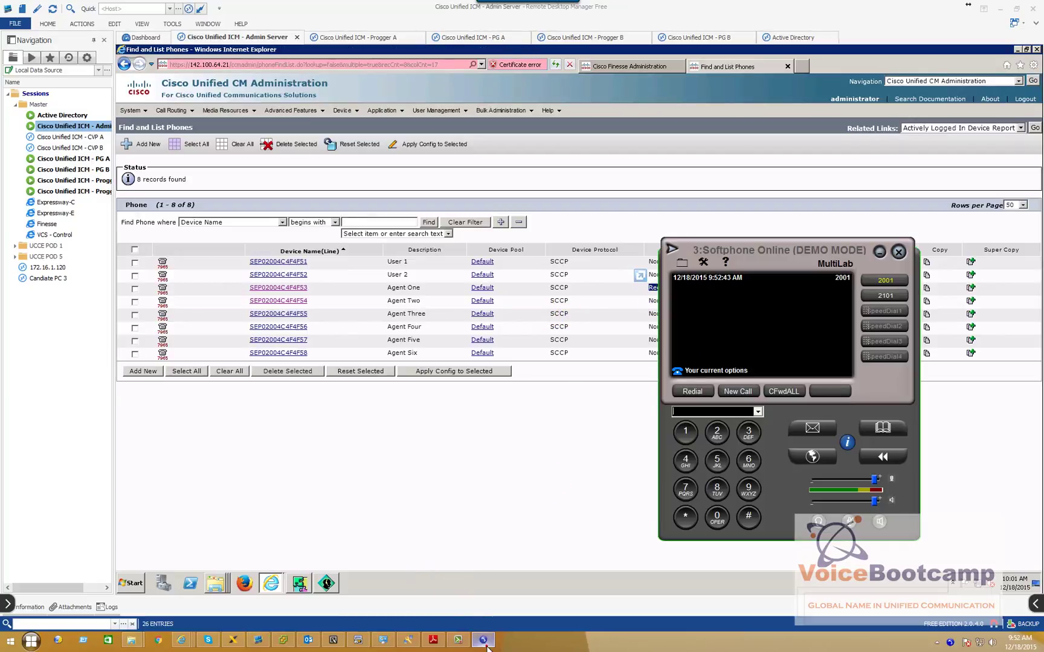
Strip cfadmin/container from the Finesse address to load the agent desktop sign-in page
{"action": "left_click", "coordinate": [633, 71]}
{"action": "left_click", "coordinate": [266, 64]}
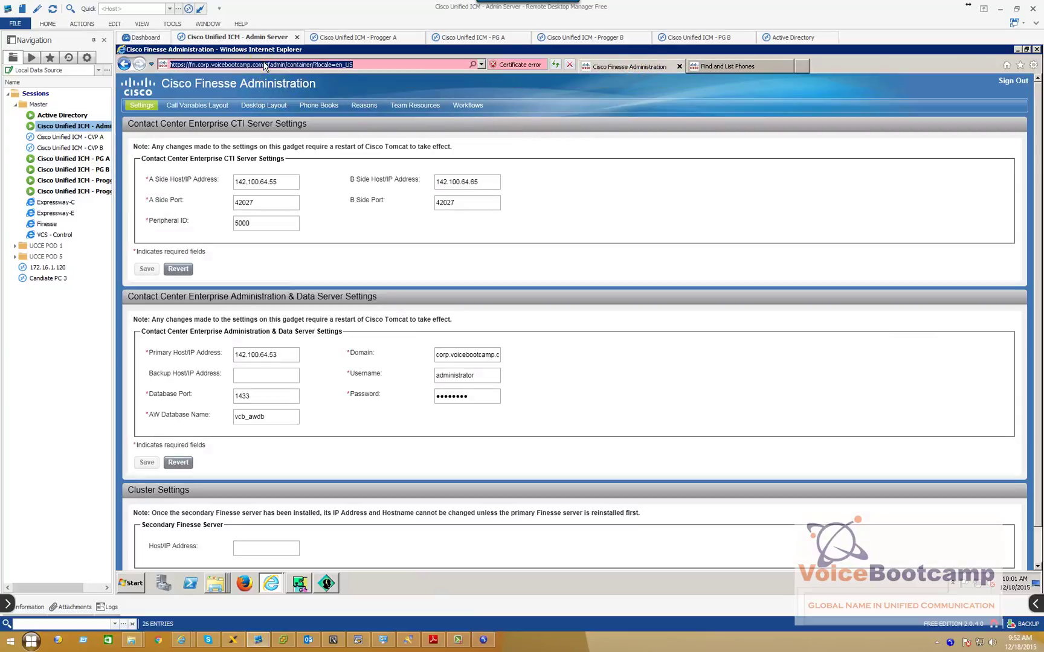
{"action": "left_click_drag", "start_coordinate": [266, 64], "coordinate": [418, 64]}
{"action": "key", "text": "Delete"}
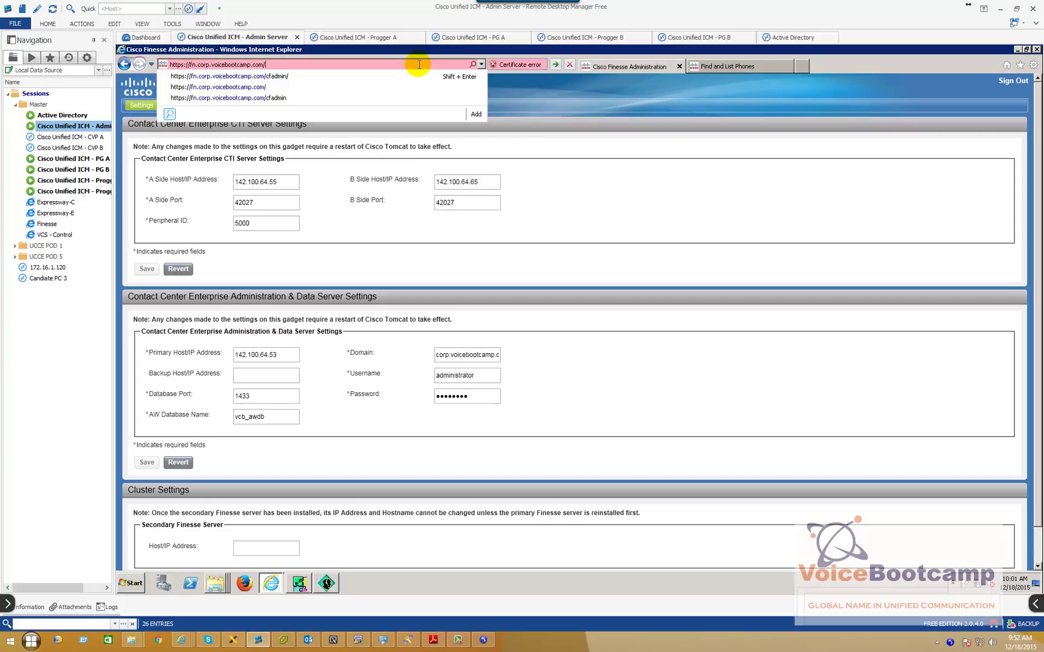
{"action": "key", "text": "Return"}
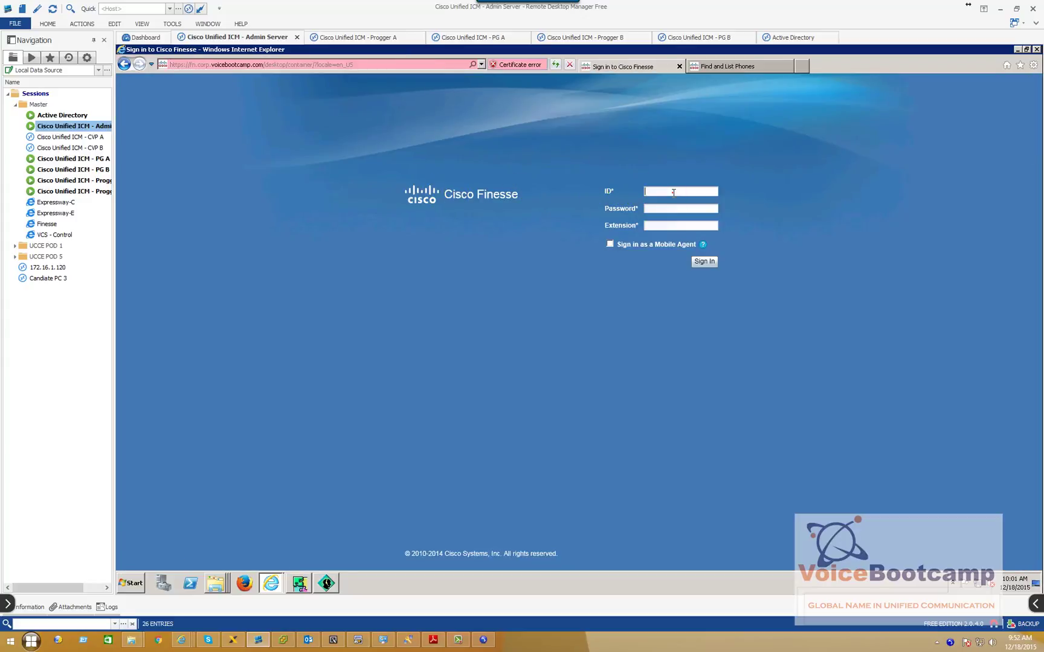
Sign in as agent ID 2101 with the agent password and extension 2101
{"action": "type", "text": "2101"}
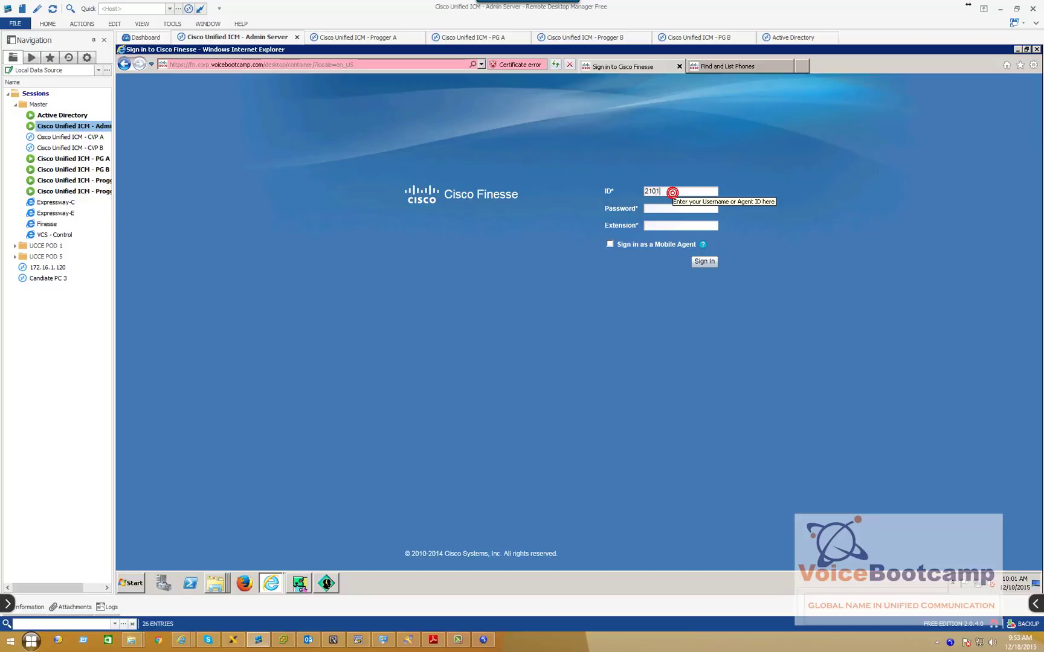
{"action": "left_click", "coordinate": [650, 208]}
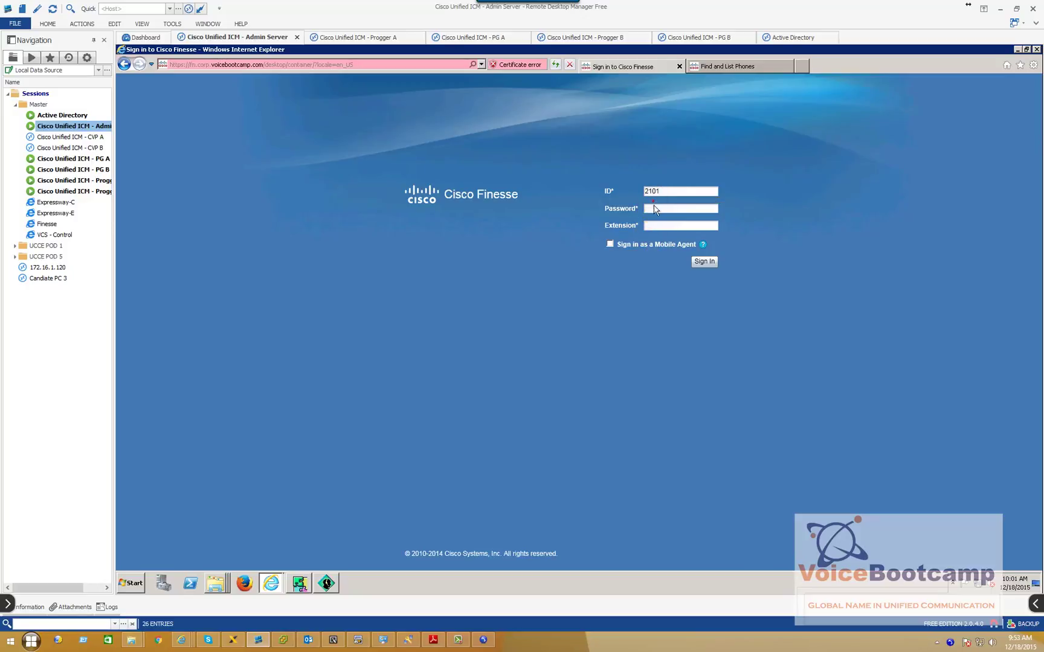
{"action": "type", "text": "cisco"}
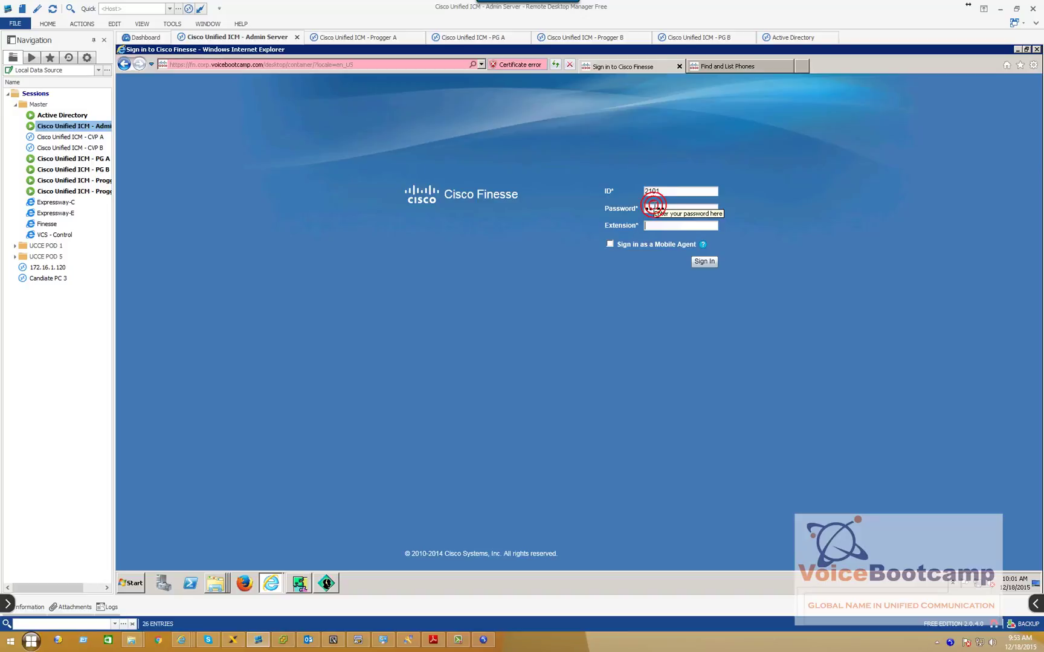
{"action": "key", "text": "Tab"}
{"action": "type", "text": "2101"}
{"action": "left_click", "coordinate": [705, 263]}
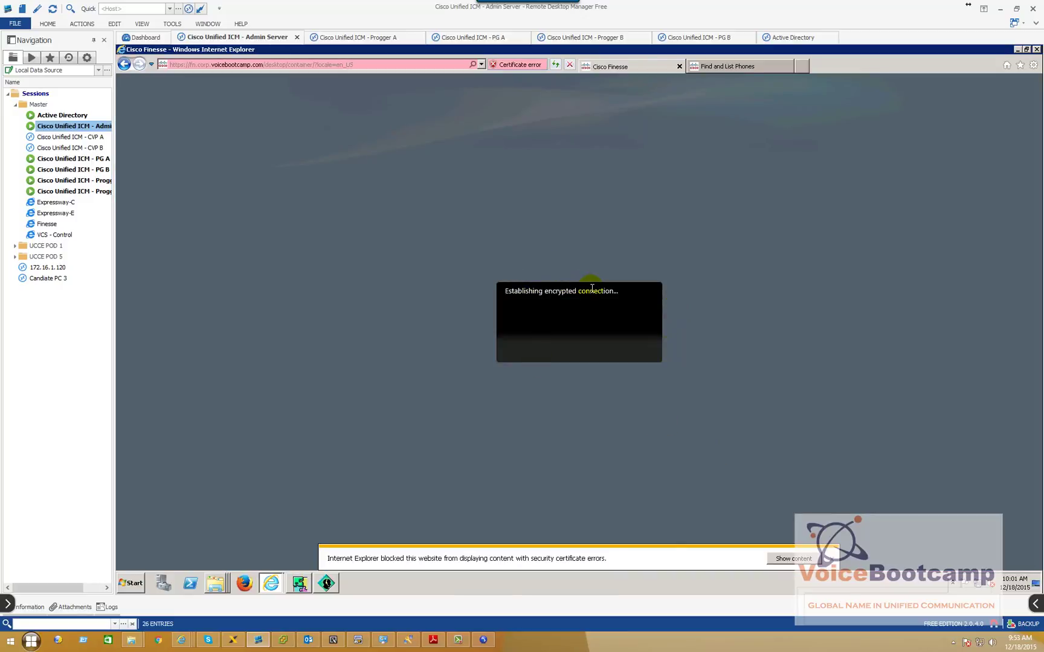
Accept the Finesse server certificate via 'Continue to this website', then confirm OK on the Finesse page
{"action": "left_click", "coordinate": [833, 559]}
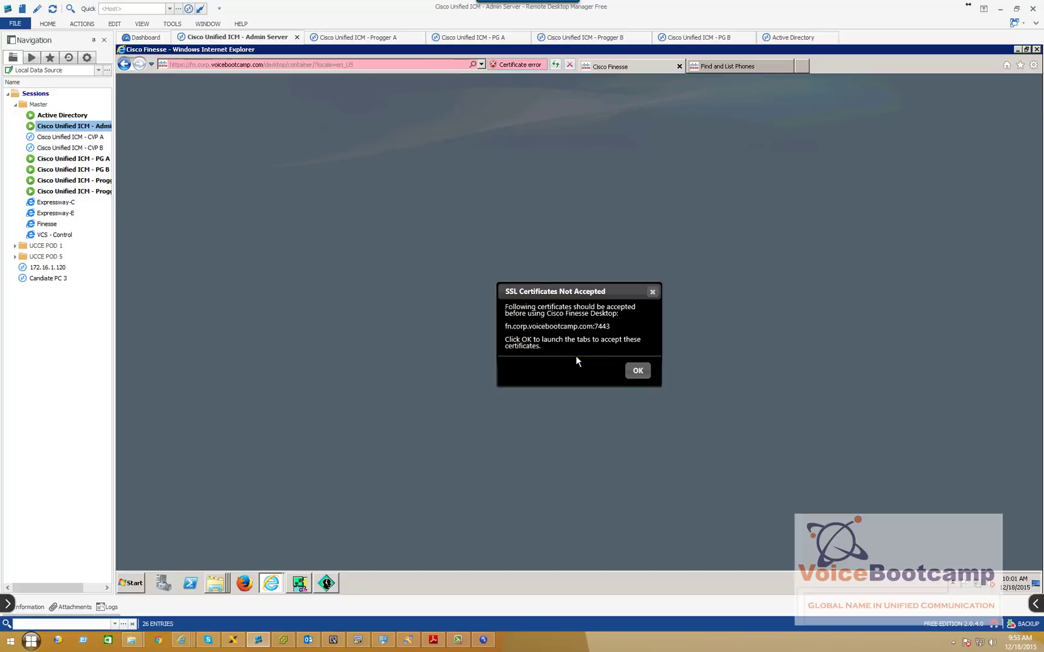
{"action": "left_click_drag", "start_coordinate": [509, 311], "coordinate": [635, 308]}
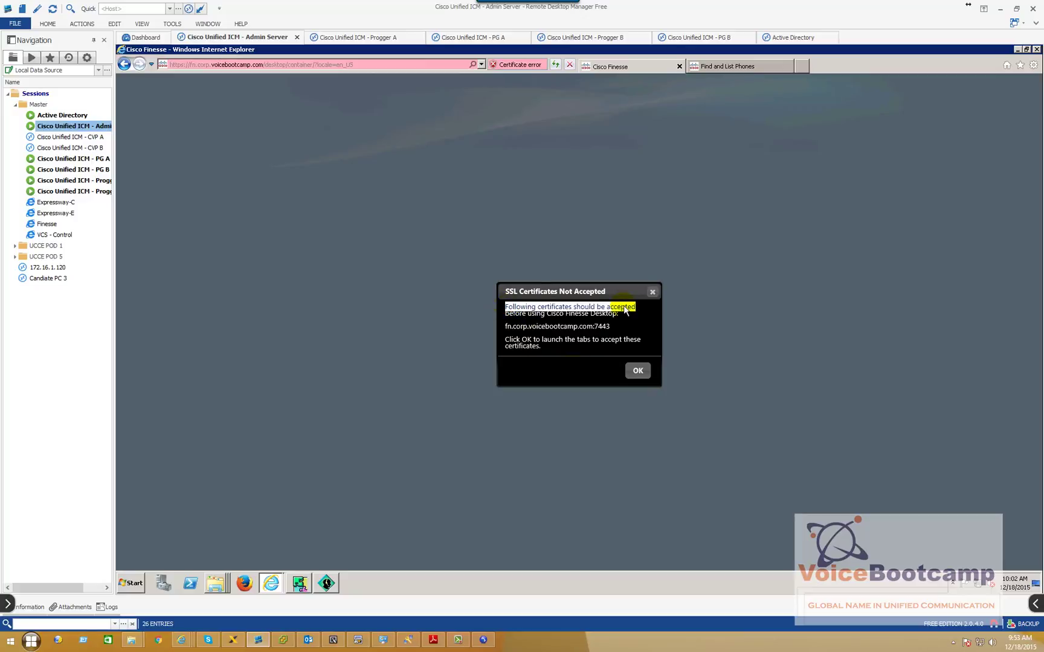
{"action": "left_click", "coordinate": [638, 372]}
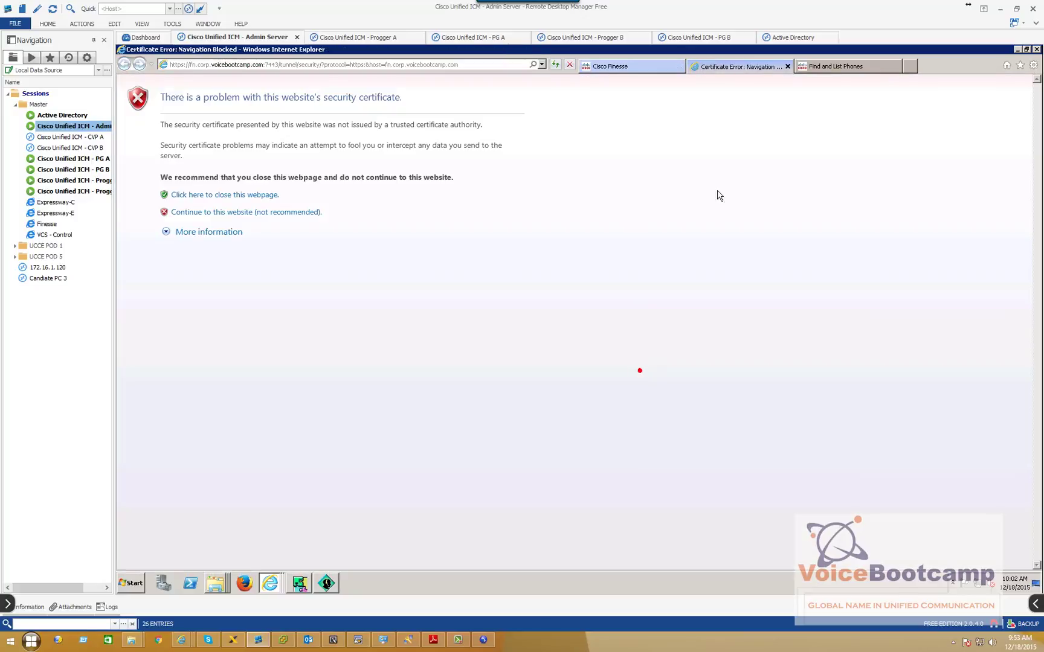
{"action": "left_click", "coordinate": [203, 214]}
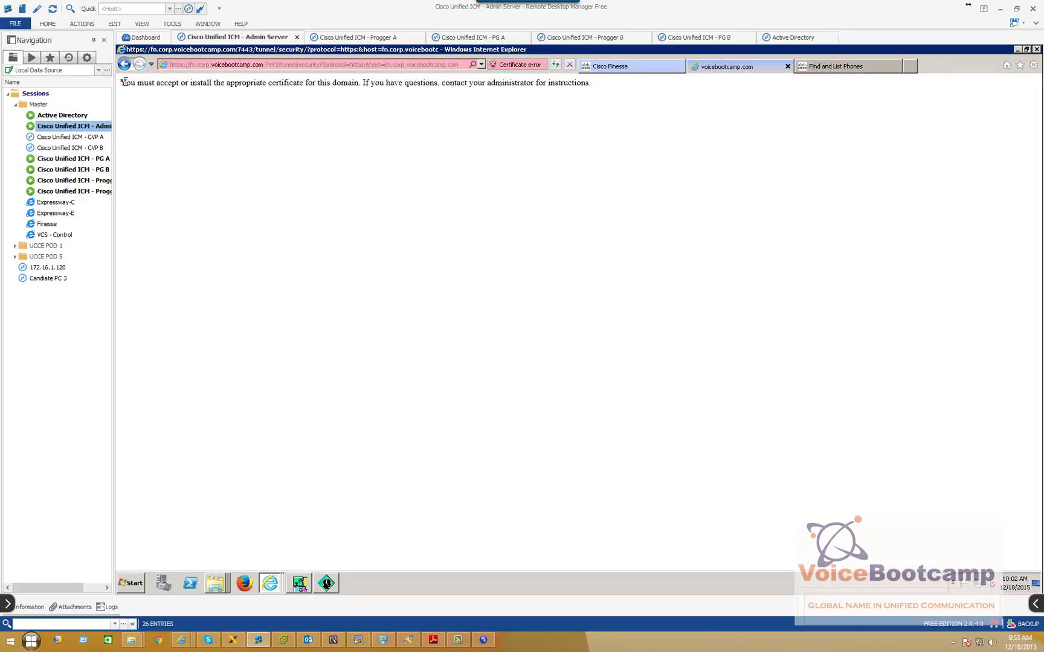
{"action": "left_click_drag", "start_coordinate": [119, 83], "coordinate": [305, 85]}
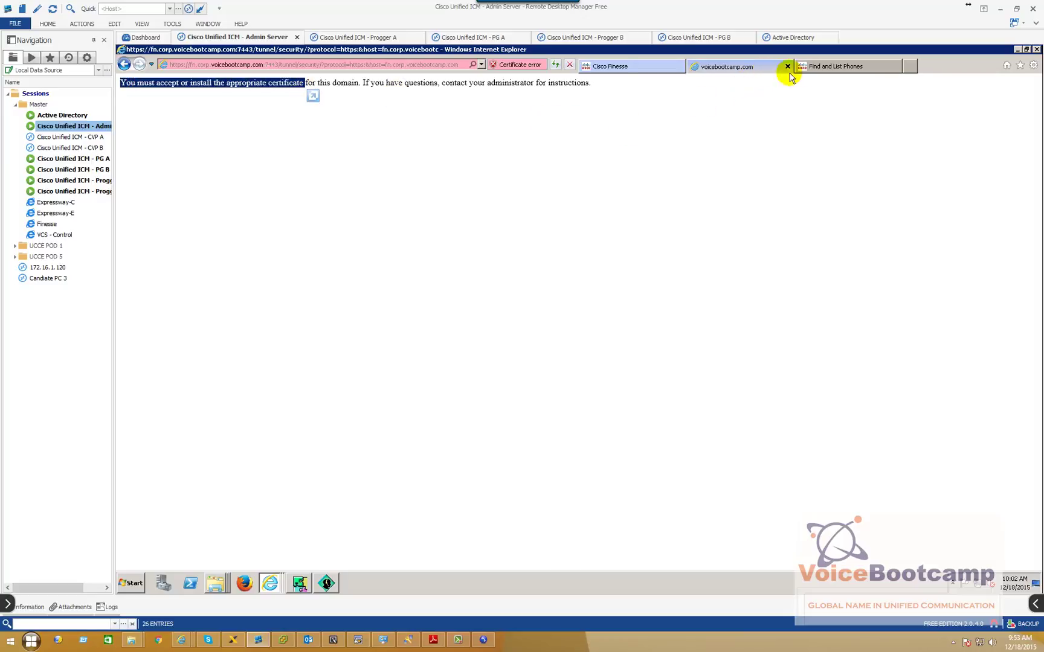
{"action": "left_click", "coordinate": [644, 65]}
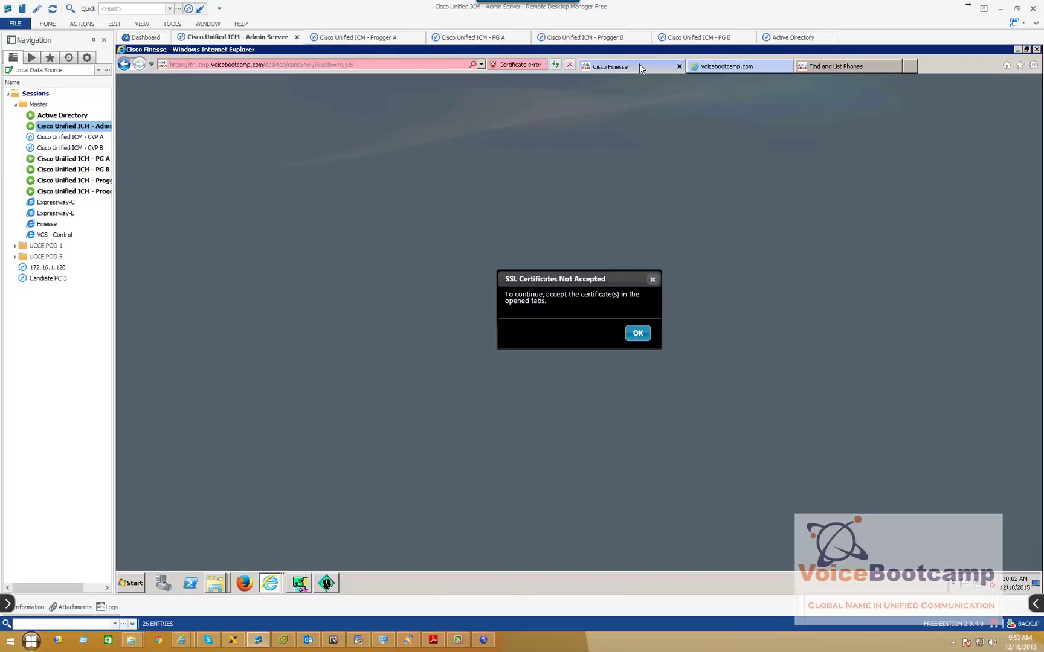
{"action": "left_click", "coordinate": [640, 334]}
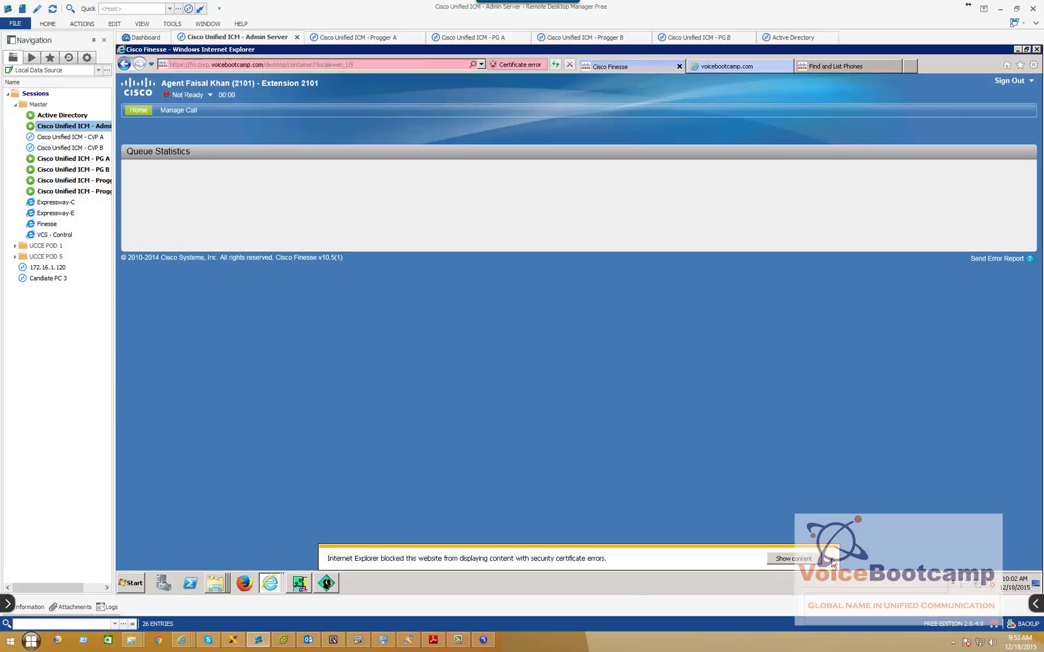
Sign out of Finesse and sign back in with the agent's login name and password
{"action": "left_click", "coordinate": [826, 561]}
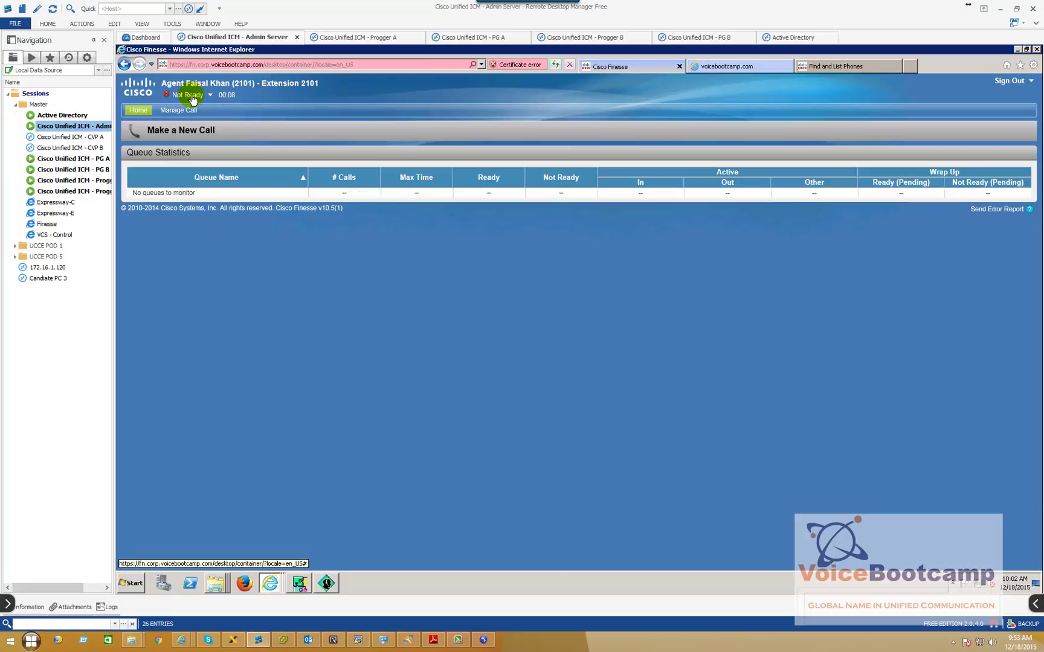
{"action": "left_click", "coordinate": [1020, 82]}
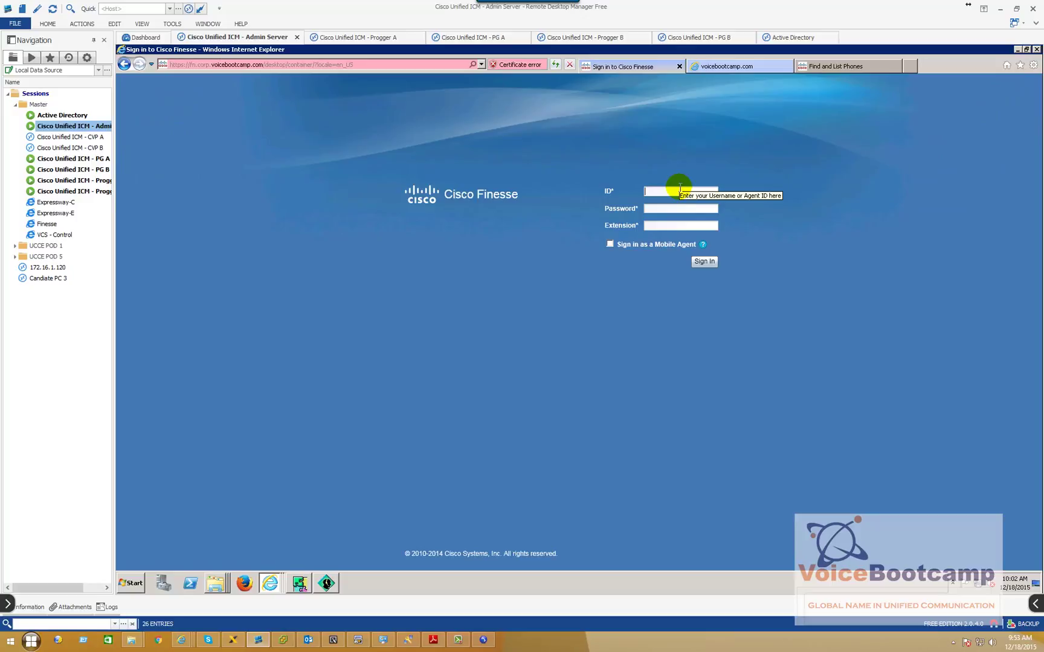
{"action": "key", "text": "Tab"}
{"action": "type", "text": "1234"}
{"action": "type", "text": "2101"}
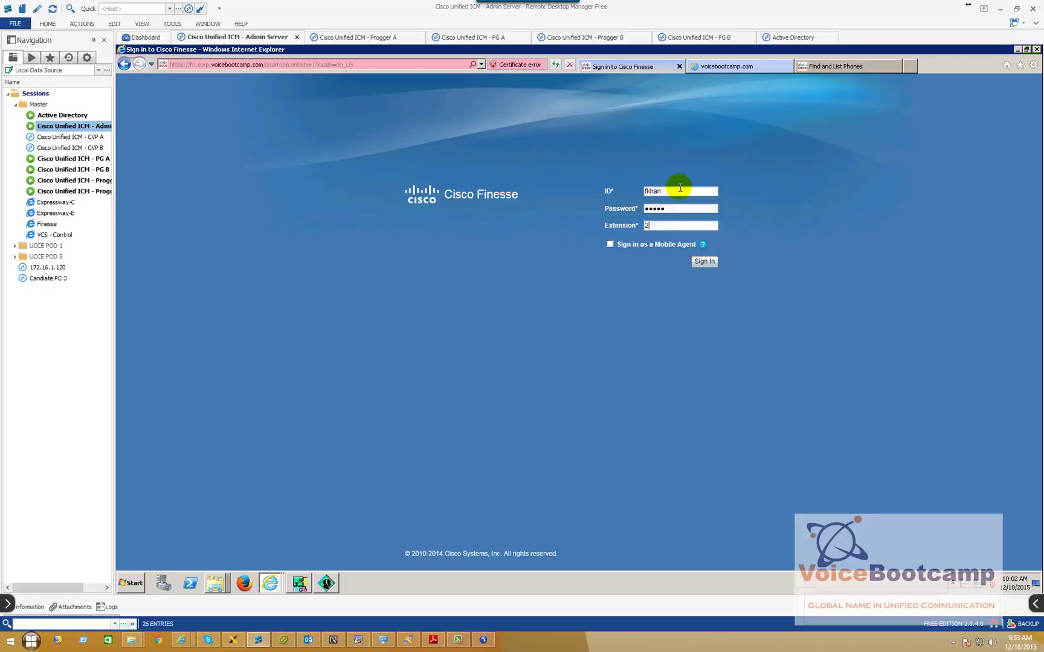
{"action": "left_click", "coordinate": [703, 261]}
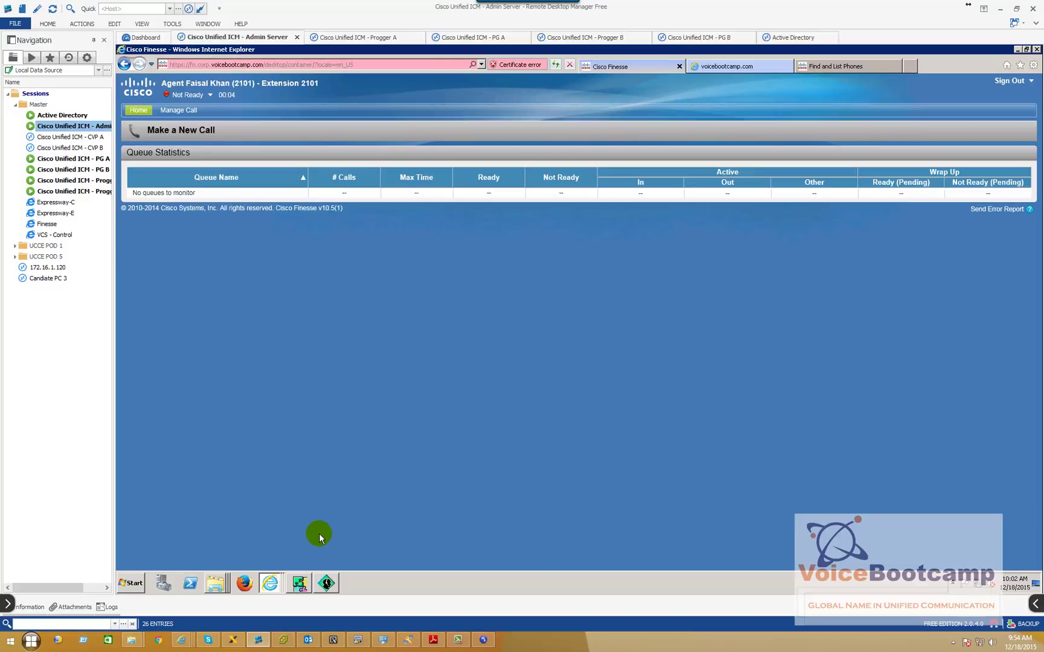
{"action": "left_click", "coordinate": [324, 583]}
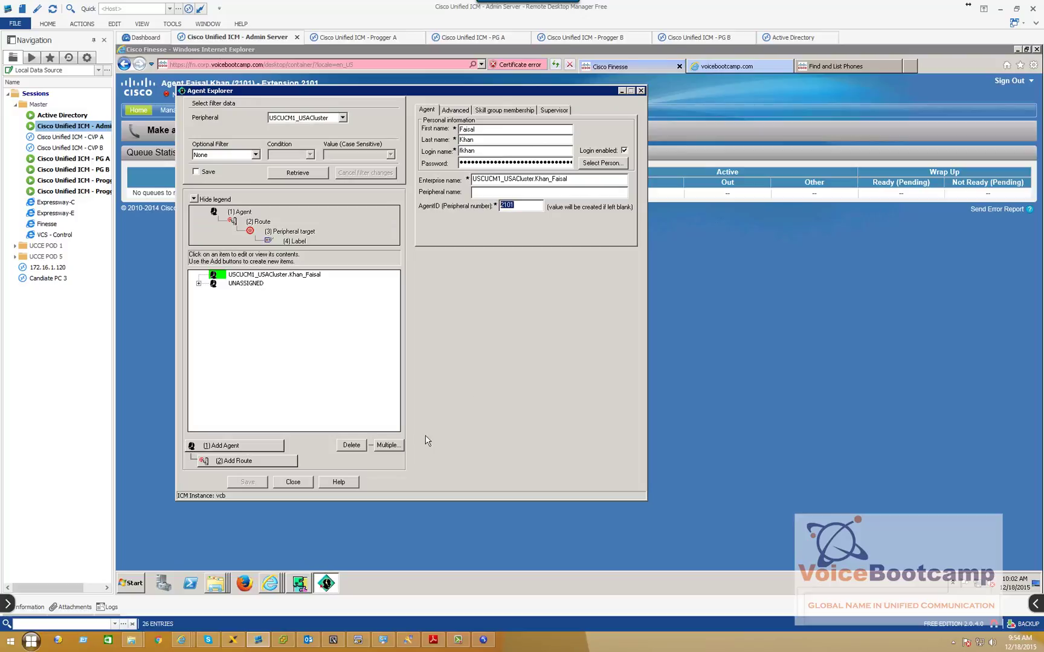
{"action": "left_click_drag", "start_coordinate": [459, 89], "coordinate": [568, 109]}
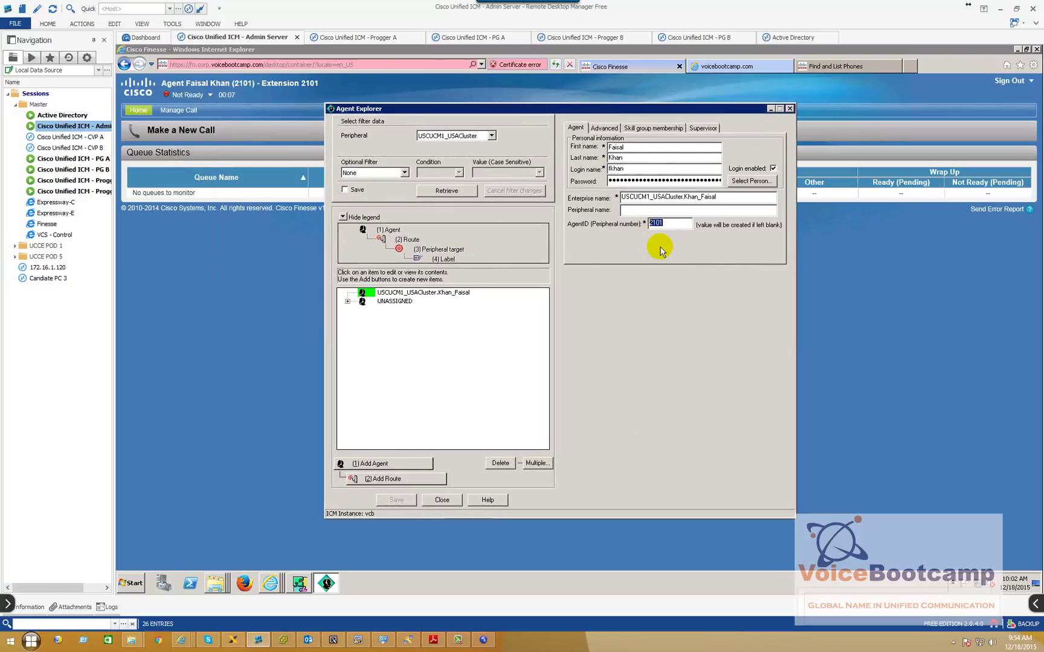
{"action": "left_click_drag", "start_coordinate": [631, 169], "coordinate": [584, 168]}
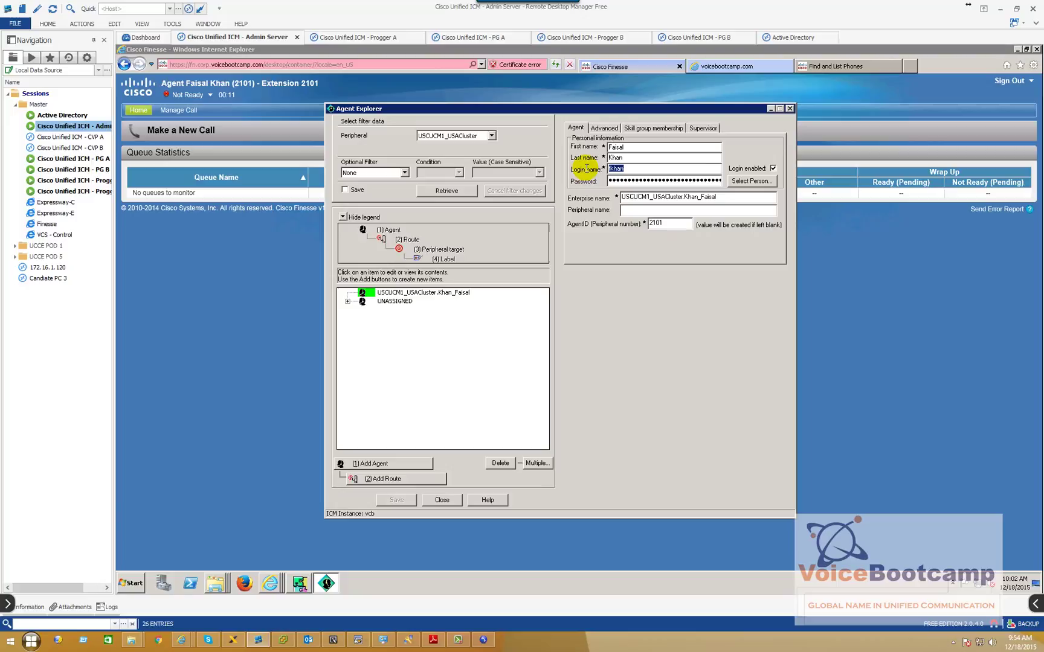
{"action": "double_click", "coordinate": [668, 225]}
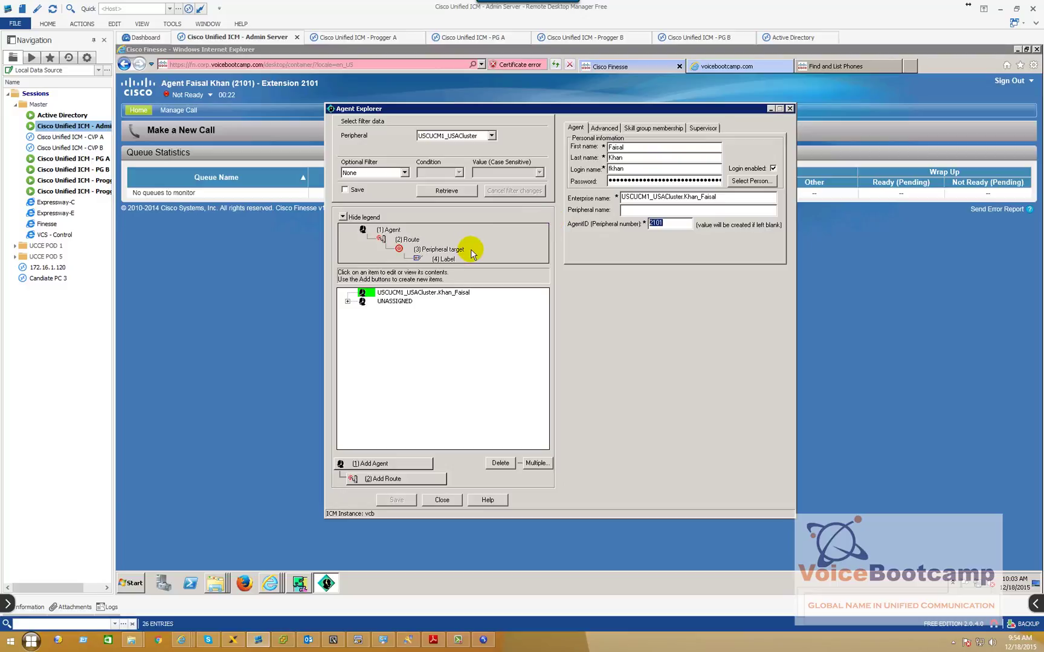
{"action": "left_click", "coordinate": [207, 263]}
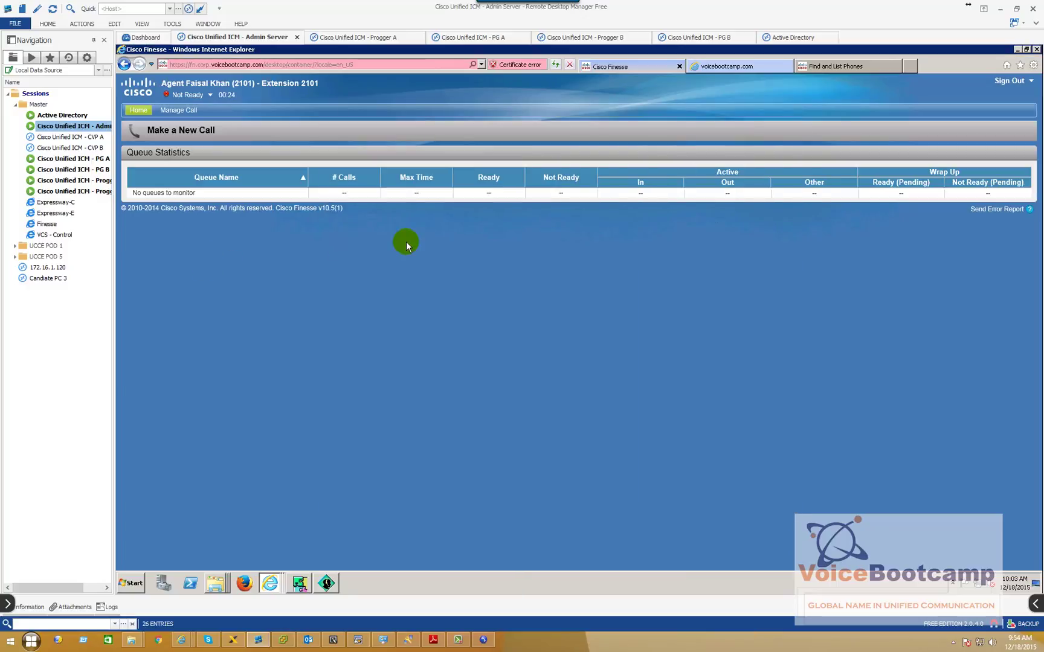